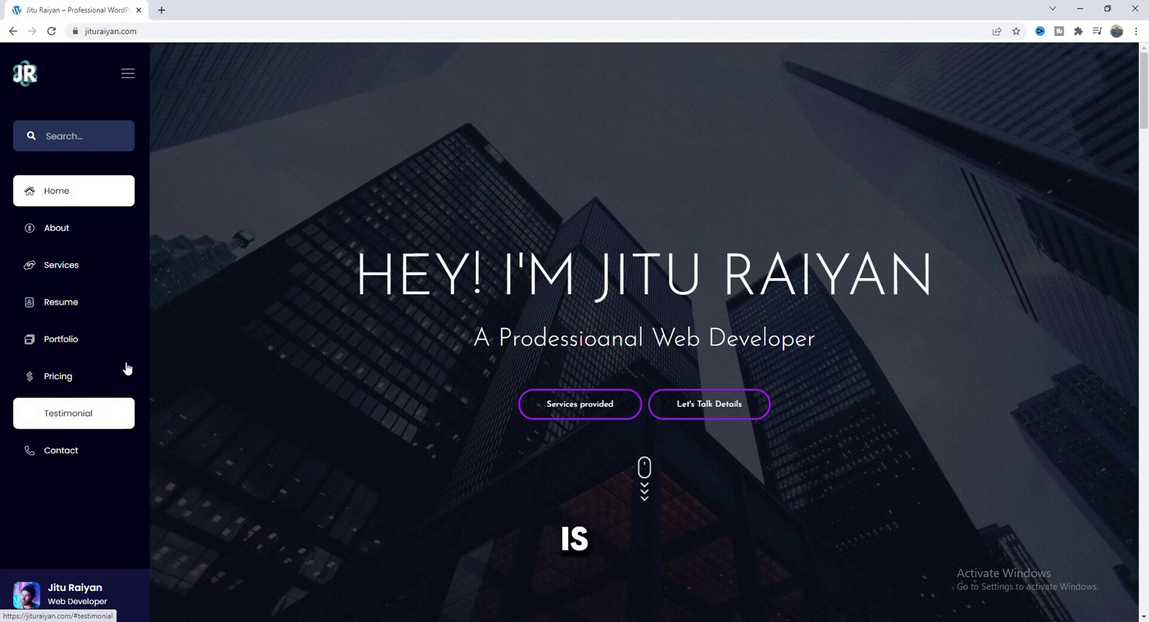
Preview the finished sidebar header on the live site by browsing the page sections and switching the sidebar between narrow and wide.
scroll(249, 276, down, 10)
scroll(249, 277, down, 12)
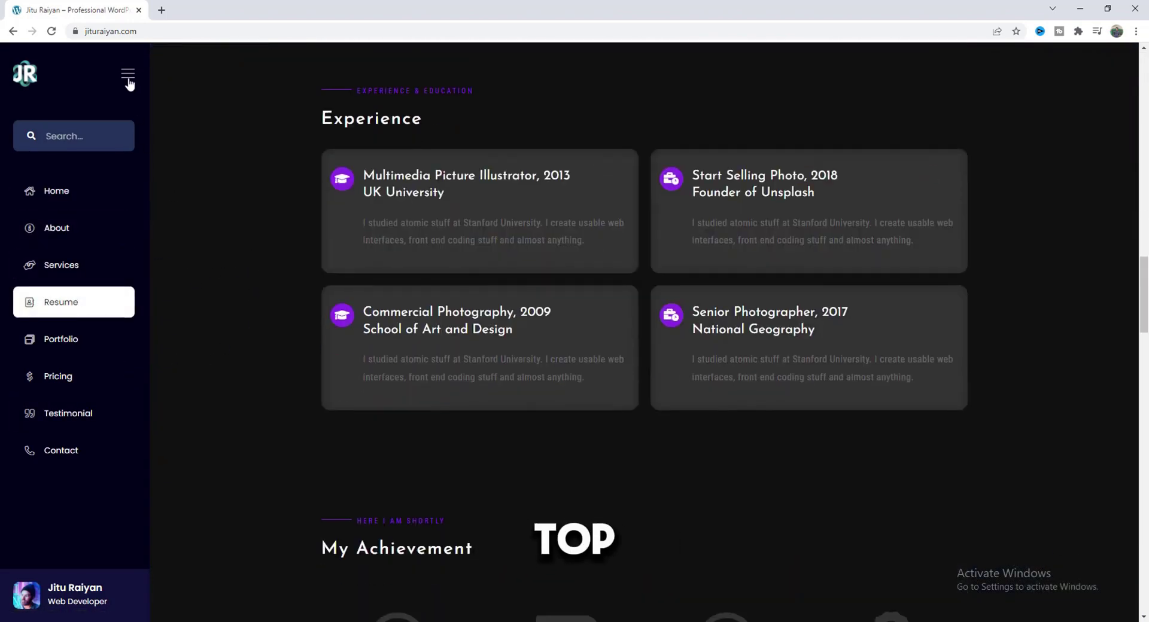
click(127, 76)
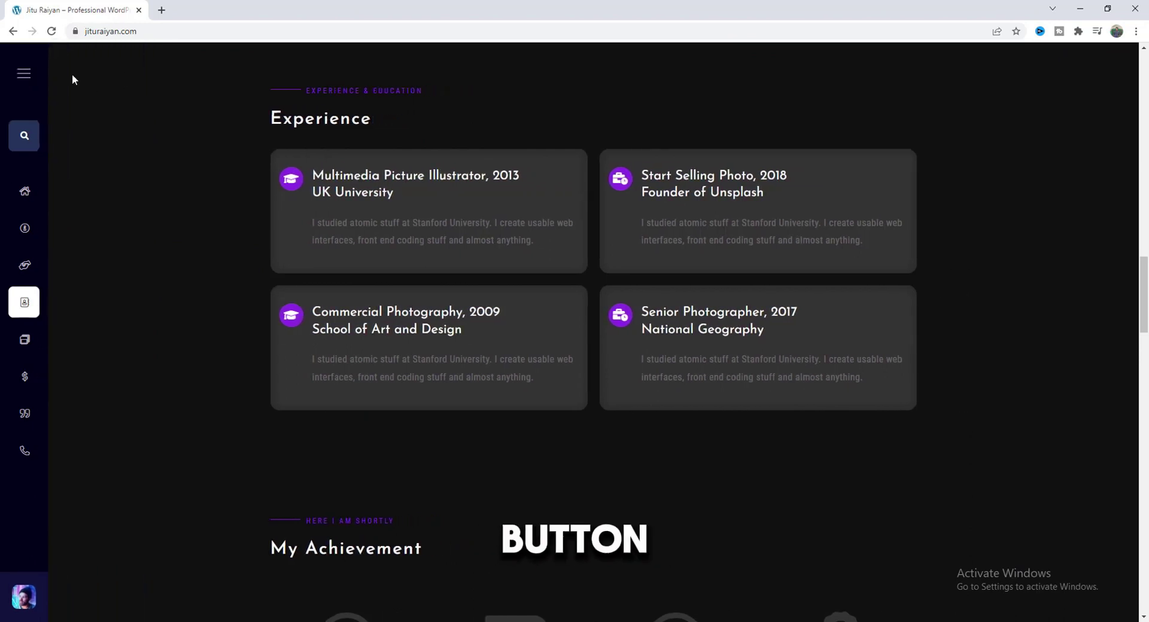
click(22, 72)
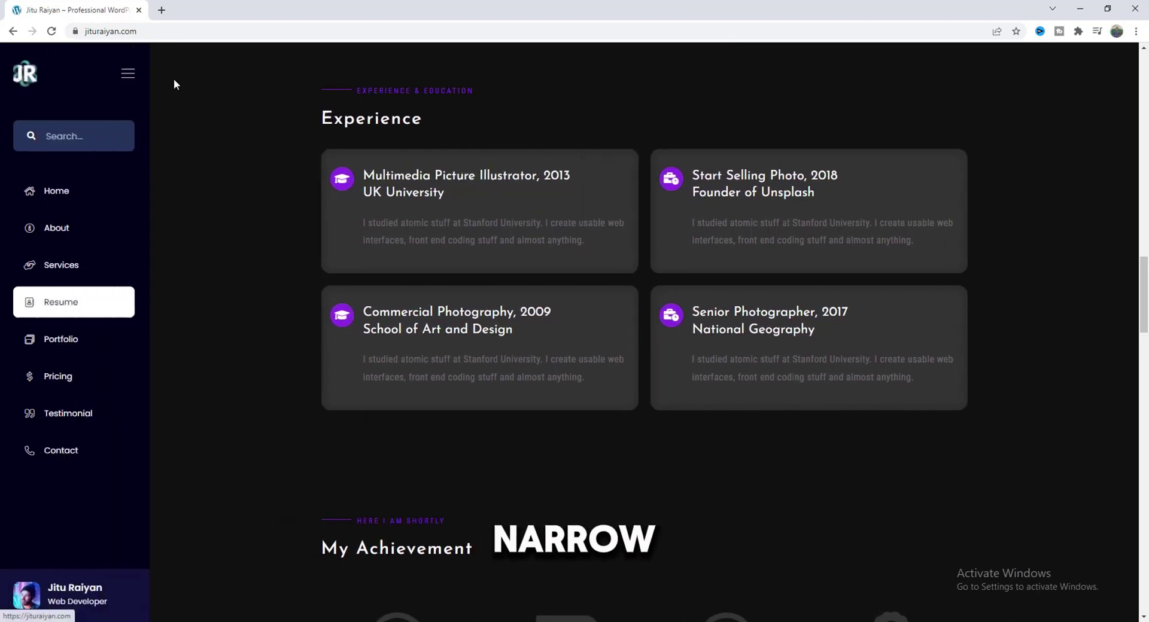
click(127, 80)
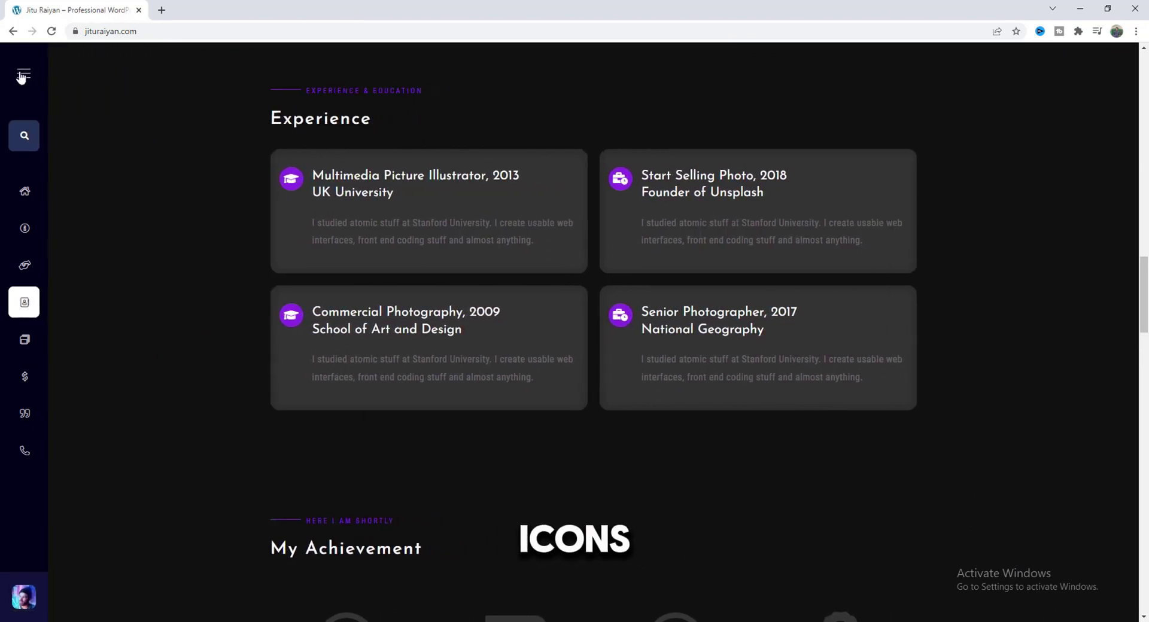
click(22, 75)
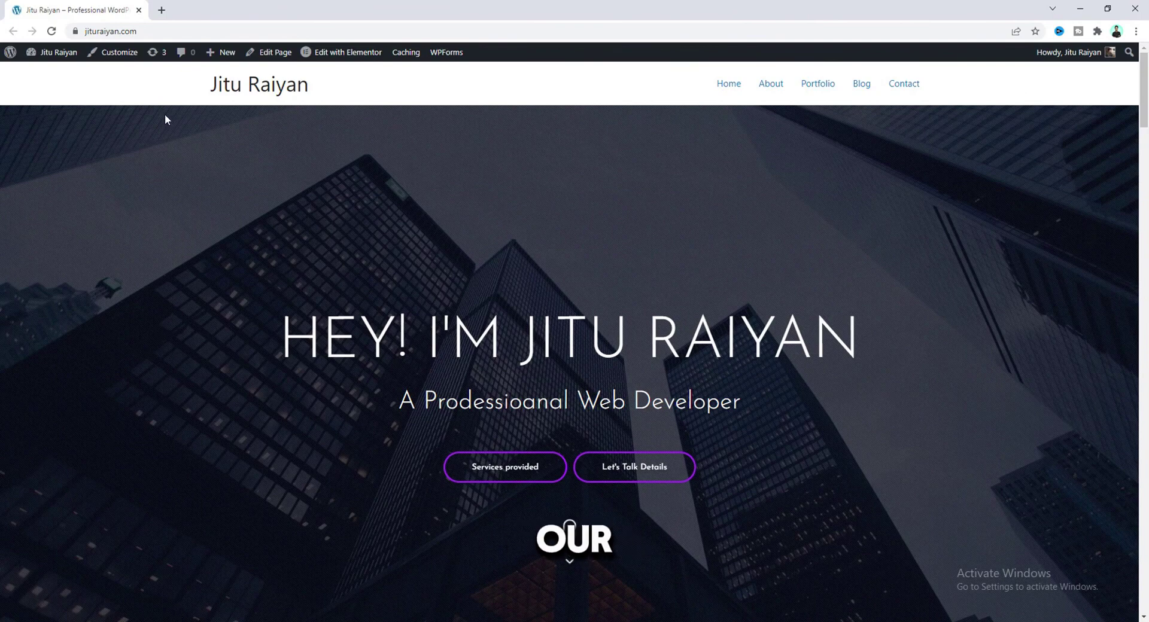
Open the site's WordPress dashboard in a new browser tab and switch to it.
scroll(206, 525, down, 6)
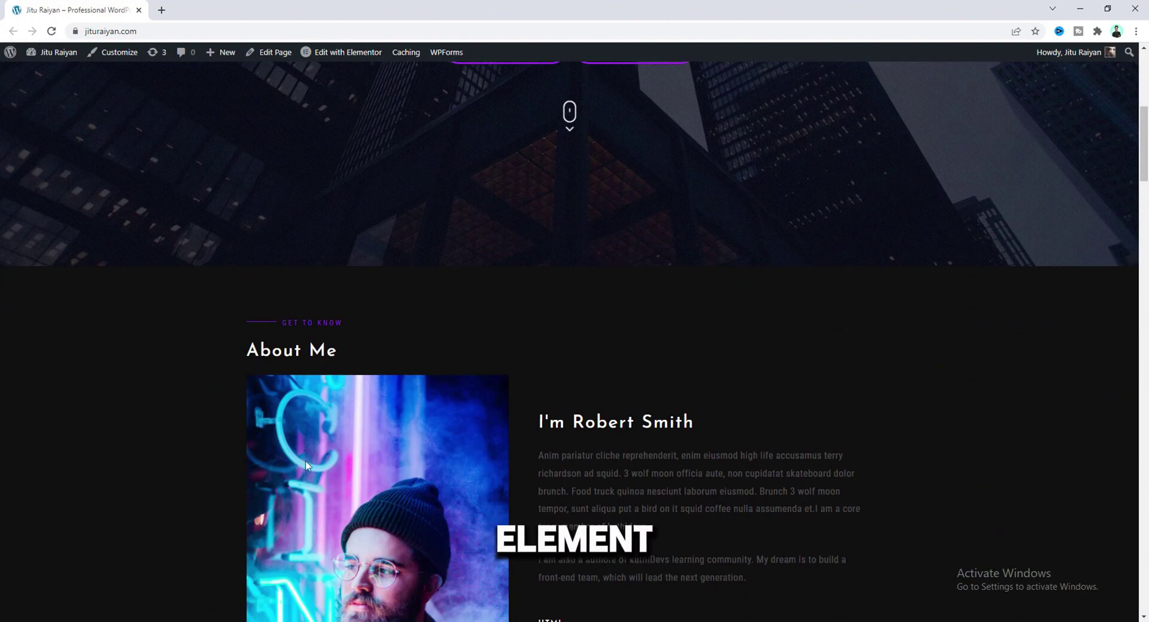
scroll(437, 424, up, 6)
scroll(192, 318, up, 2)
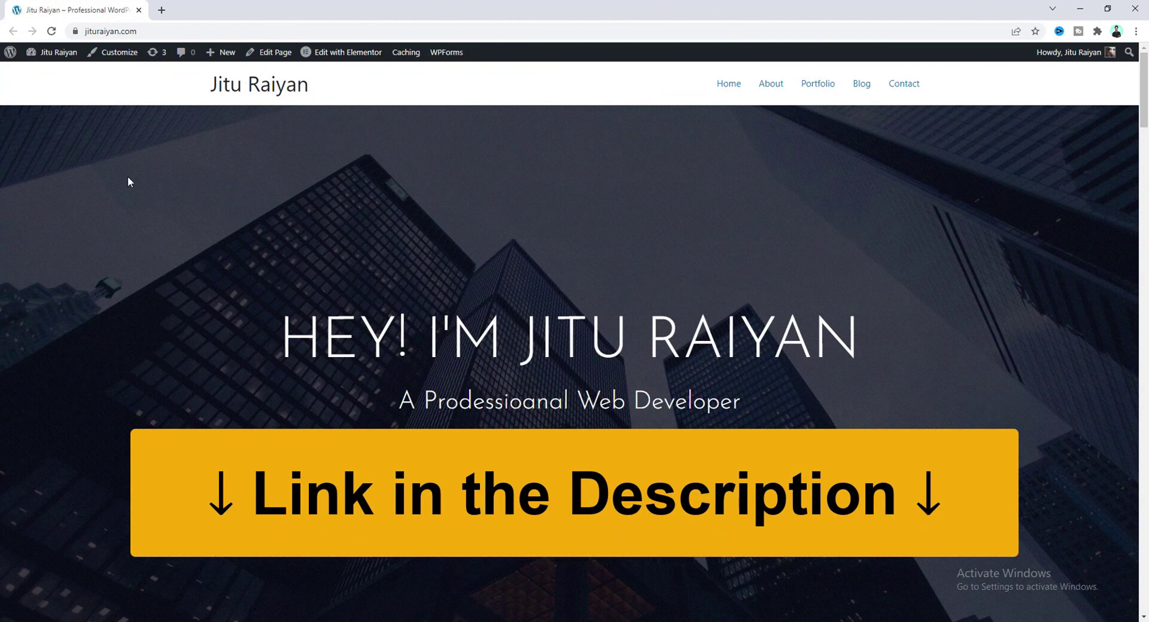
right_click(53, 60)
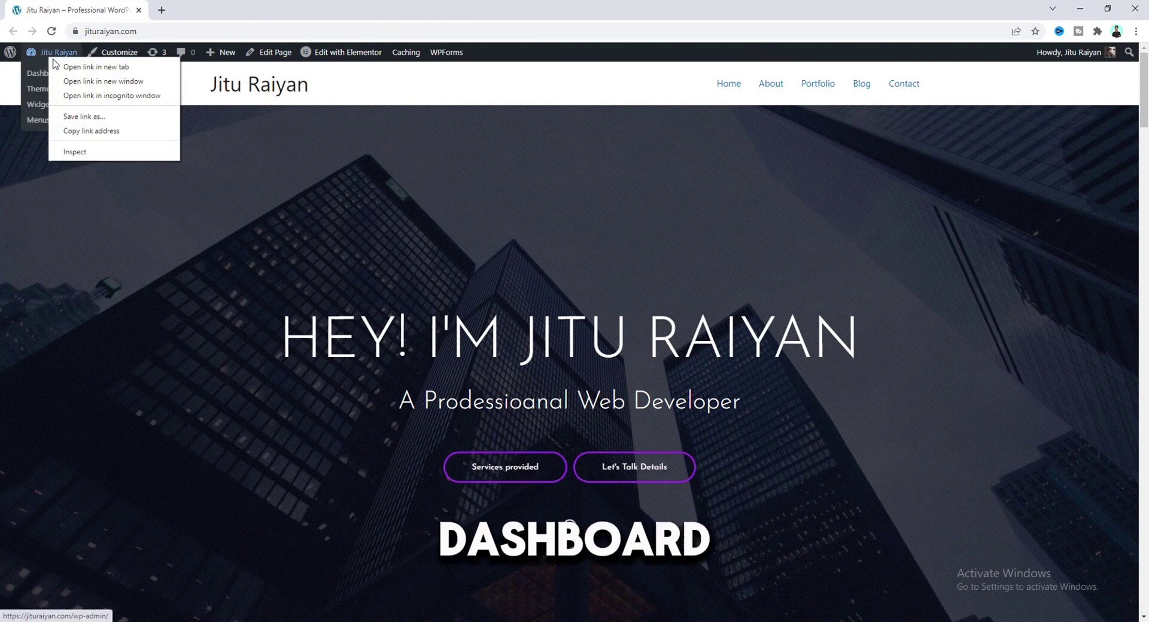
click(89, 67)
click(207, 8)
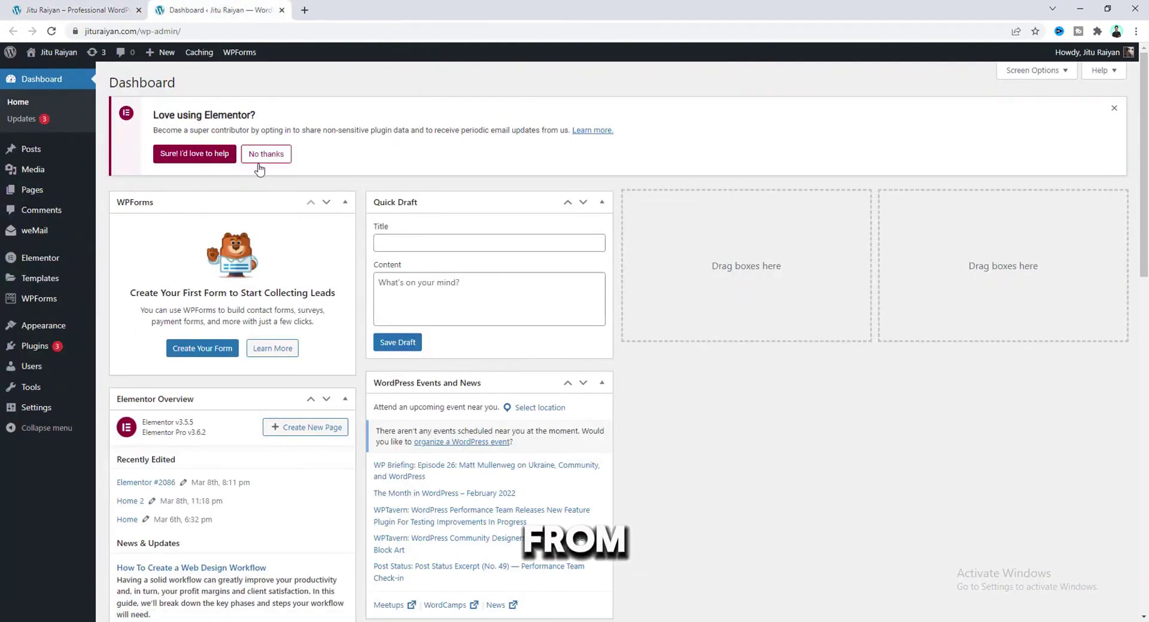
Create a new header template in the Theme Builder and dismiss the block library to get an empty canvas.
mouse_move(84, 280)
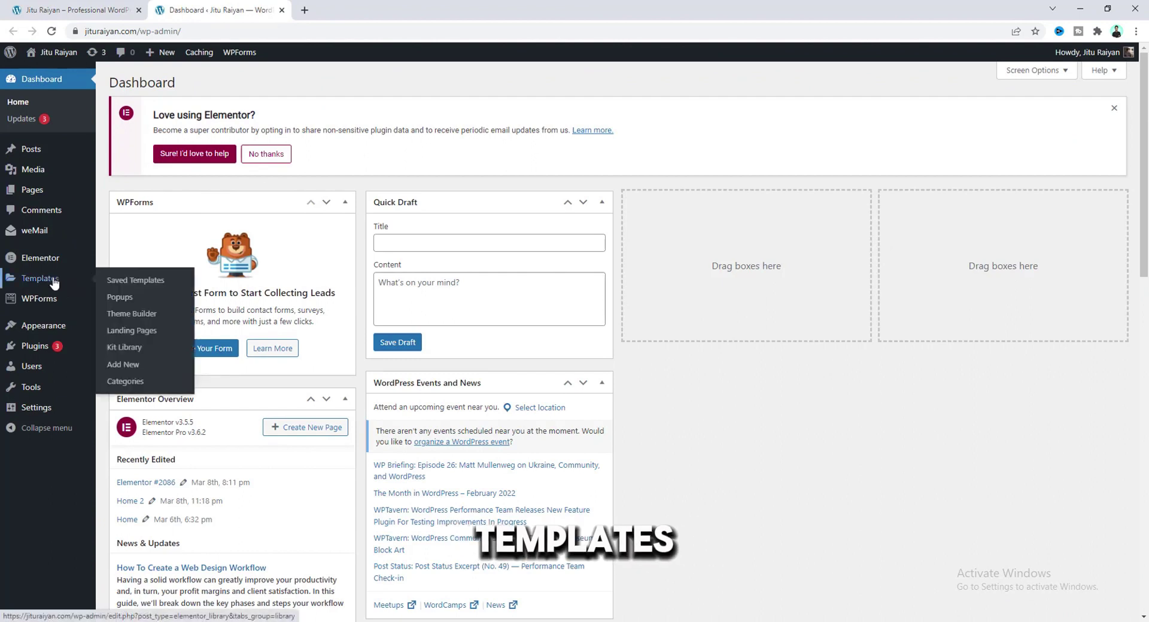
click(147, 318)
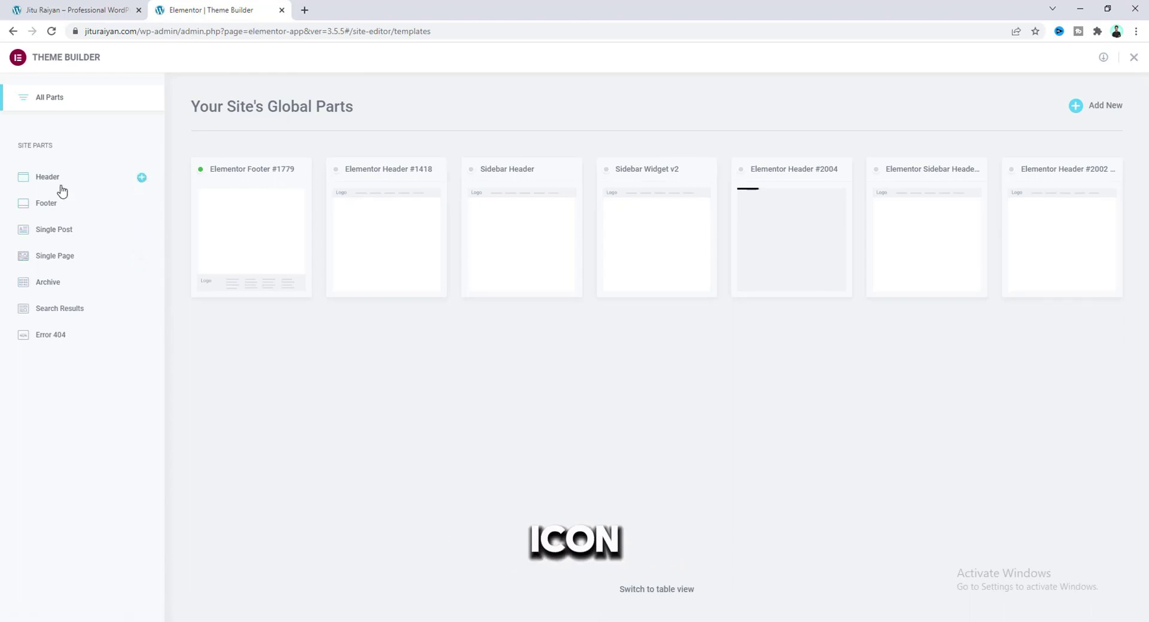
click(142, 178)
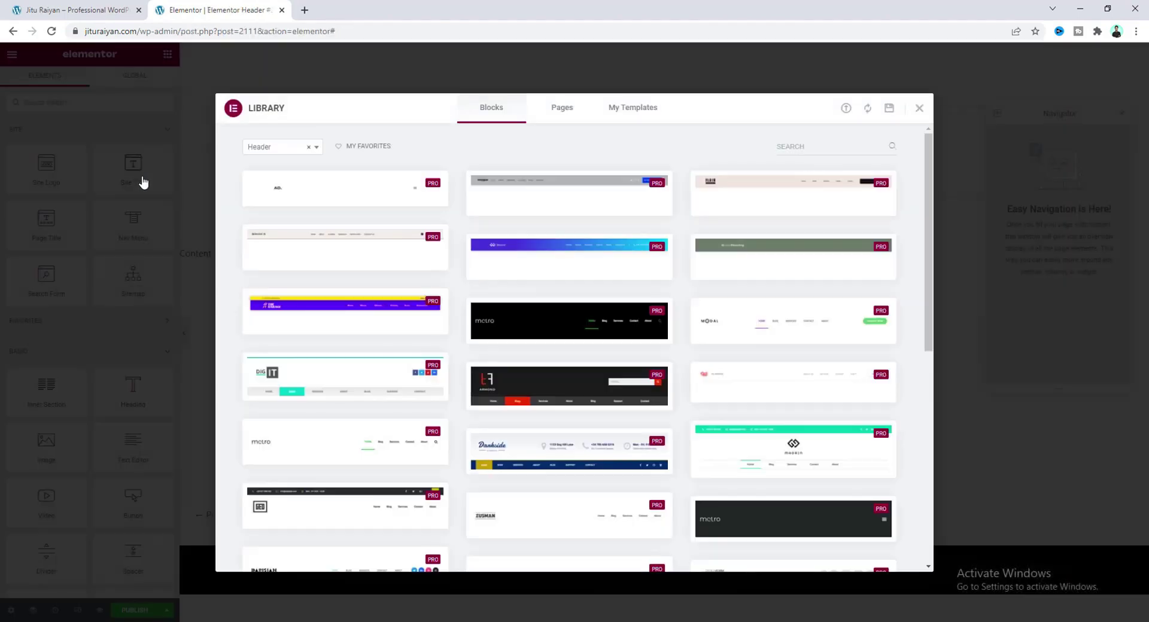
click(917, 109)
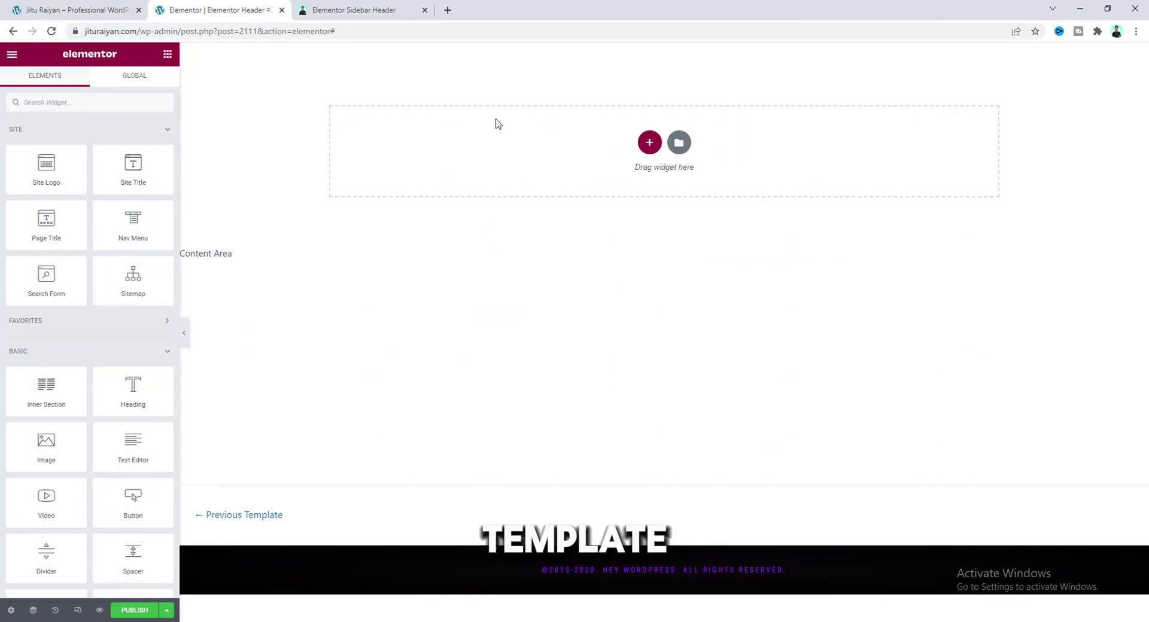
click(355, 9)
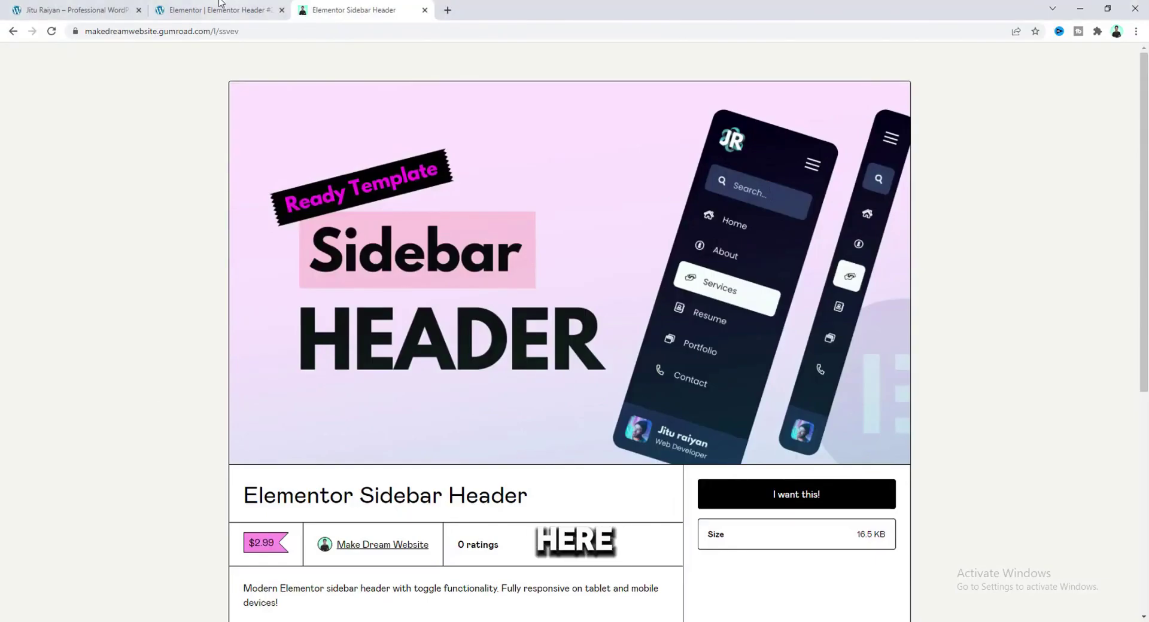
click(220, 5)
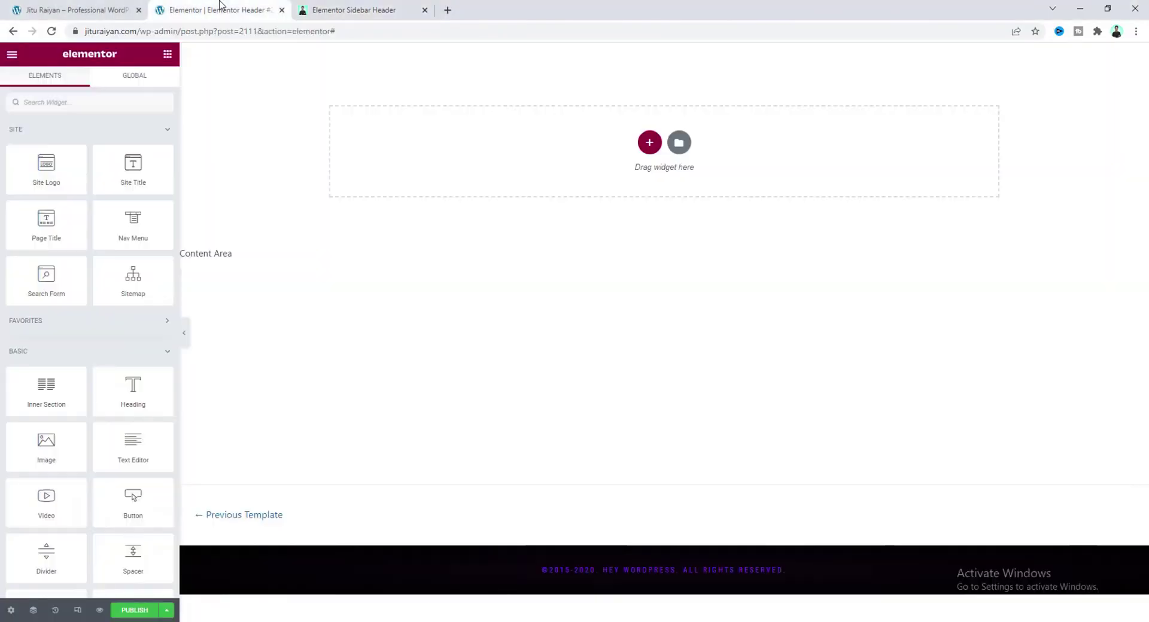
click(680, 154)
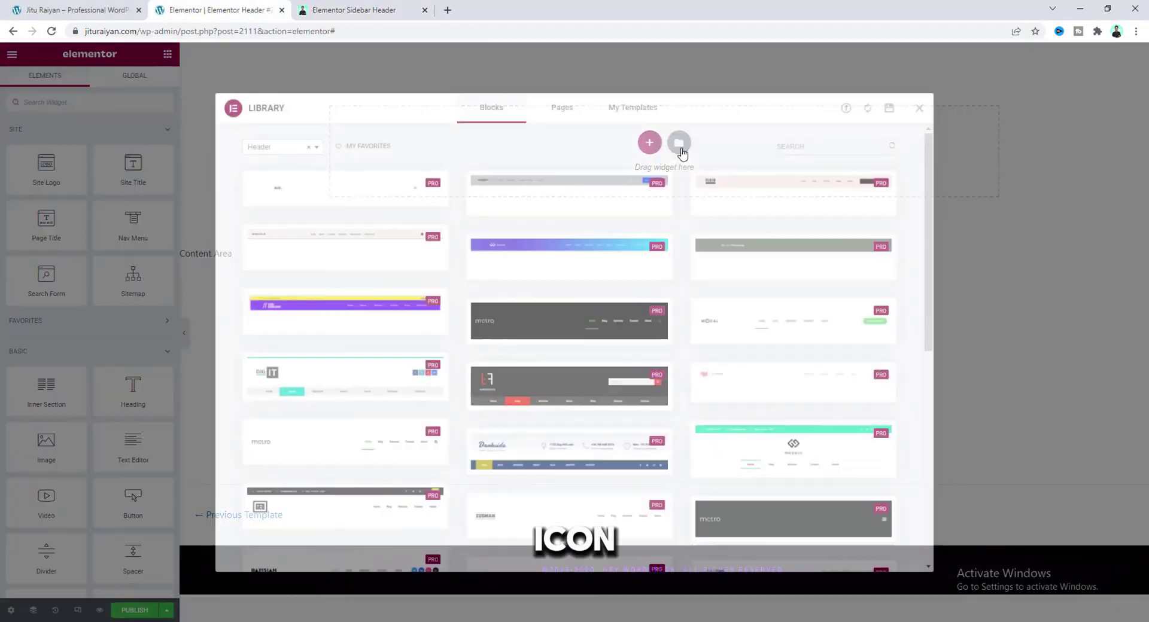
click(846, 110)
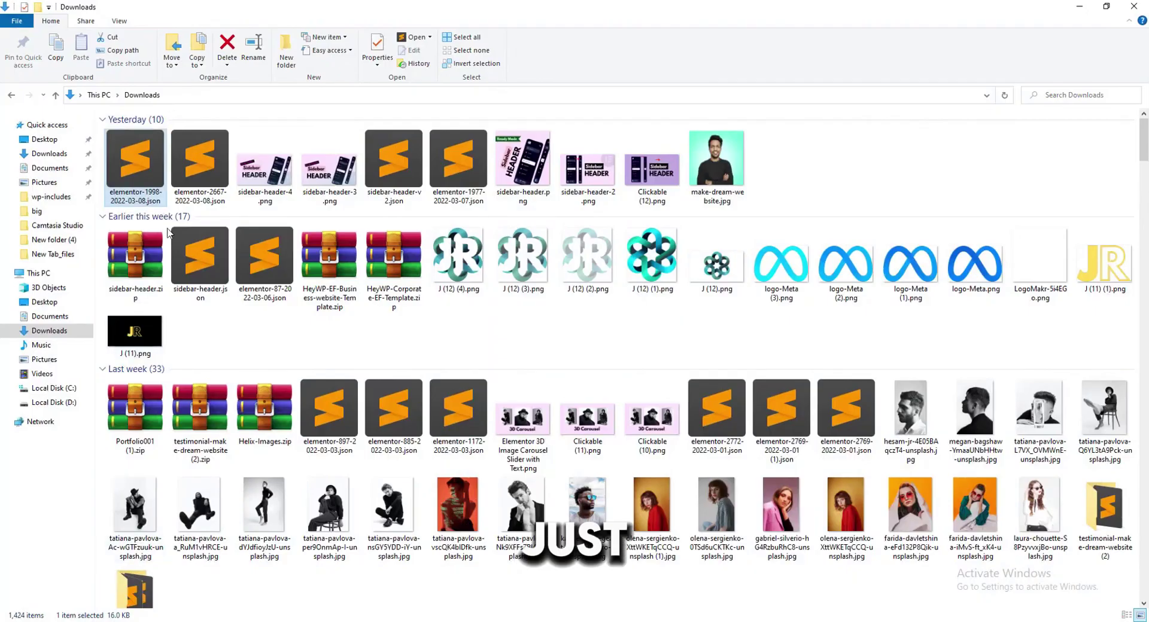
drag(135, 159, 371, 384)
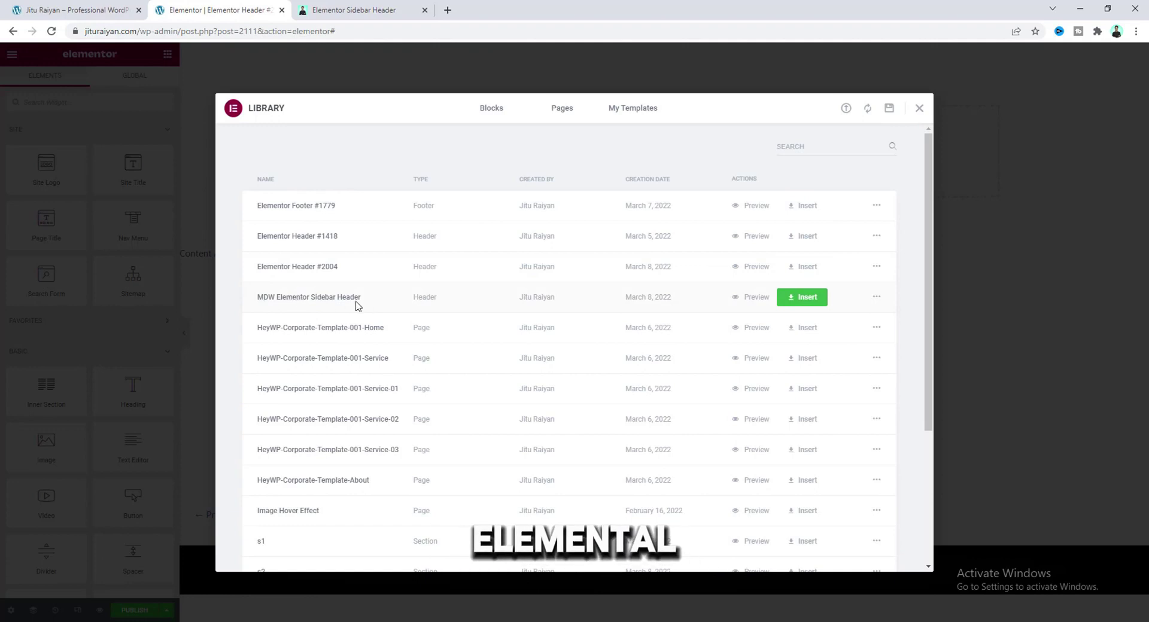
Insert the MDW Elementor Sidebar Header template and publish the header with an Include Entire Site display condition.
click(800, 299)
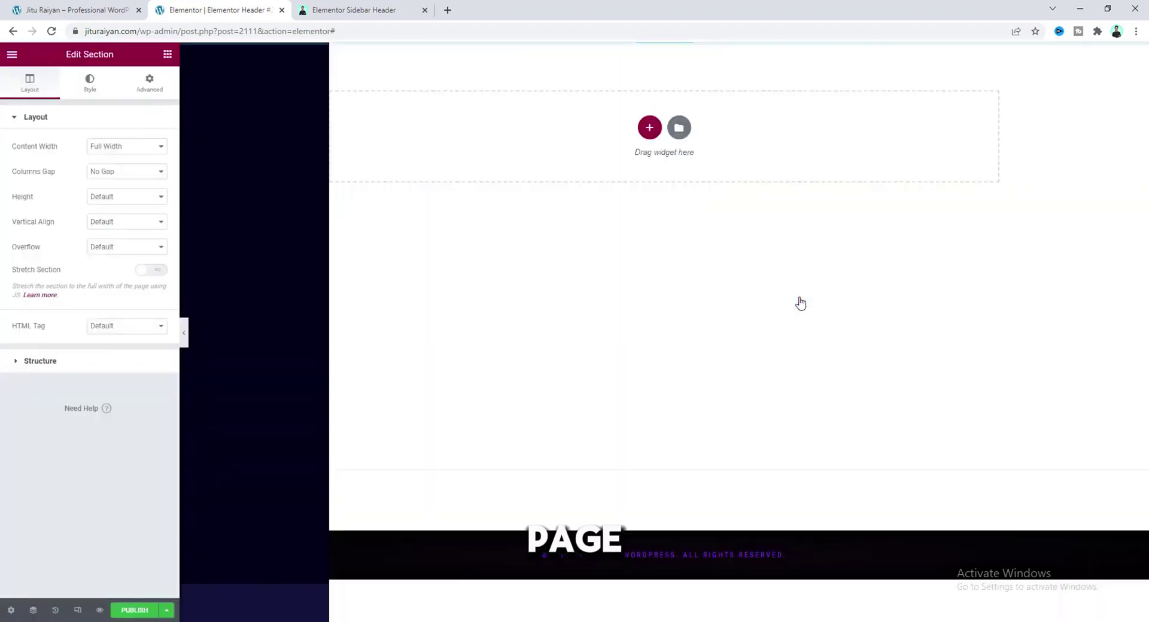
click(127, 608)
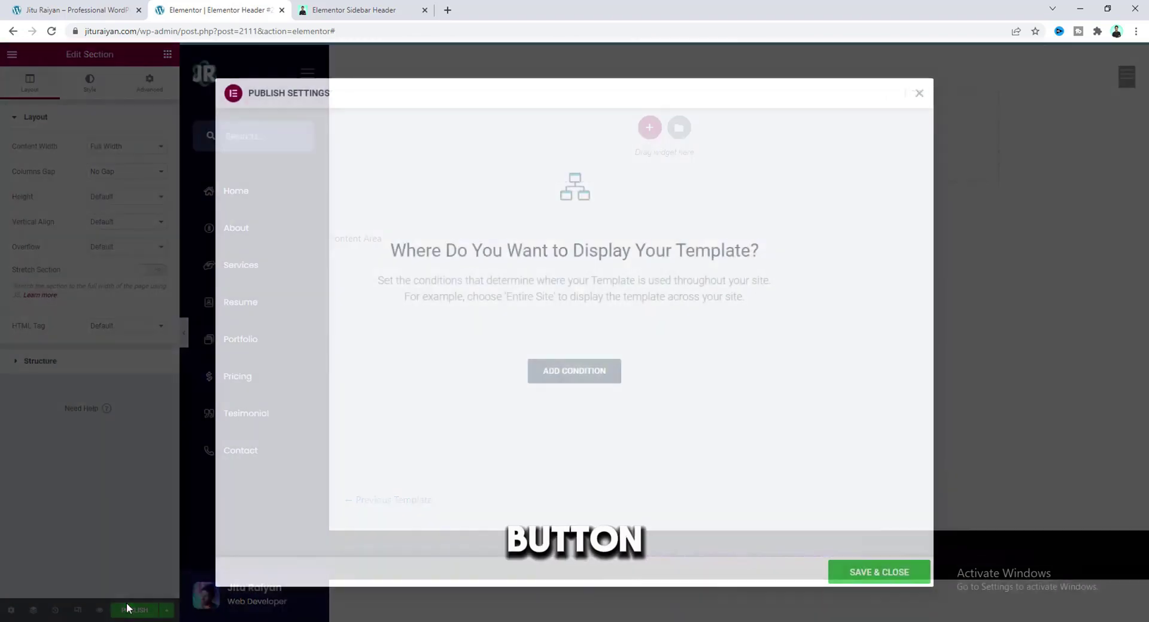
click(564, 385)
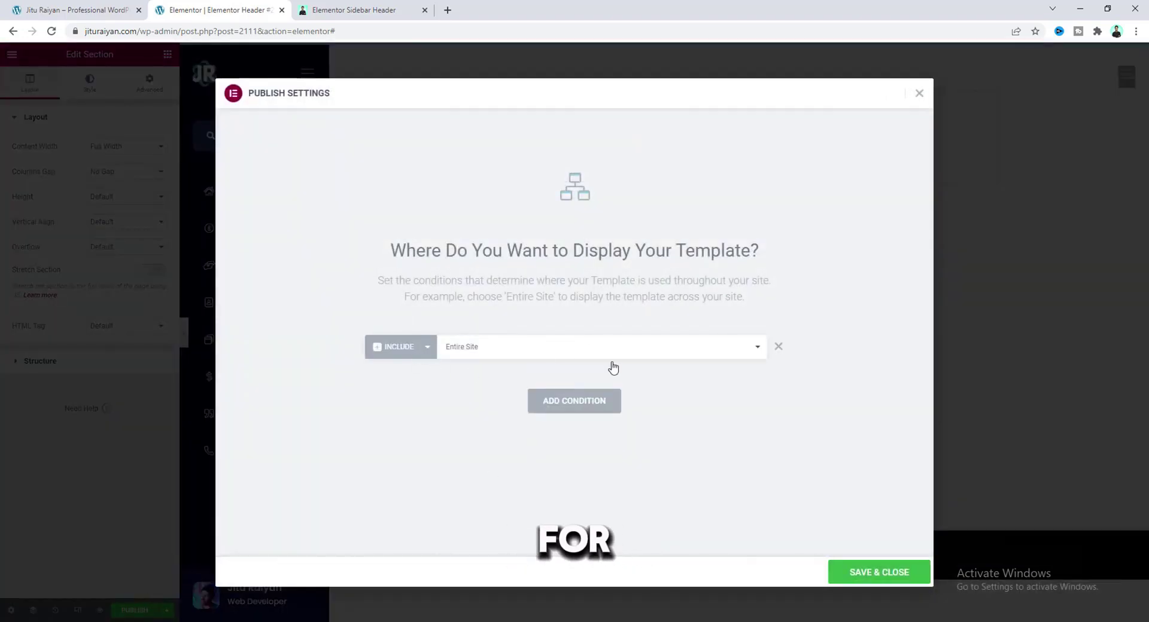
click(870, 573)
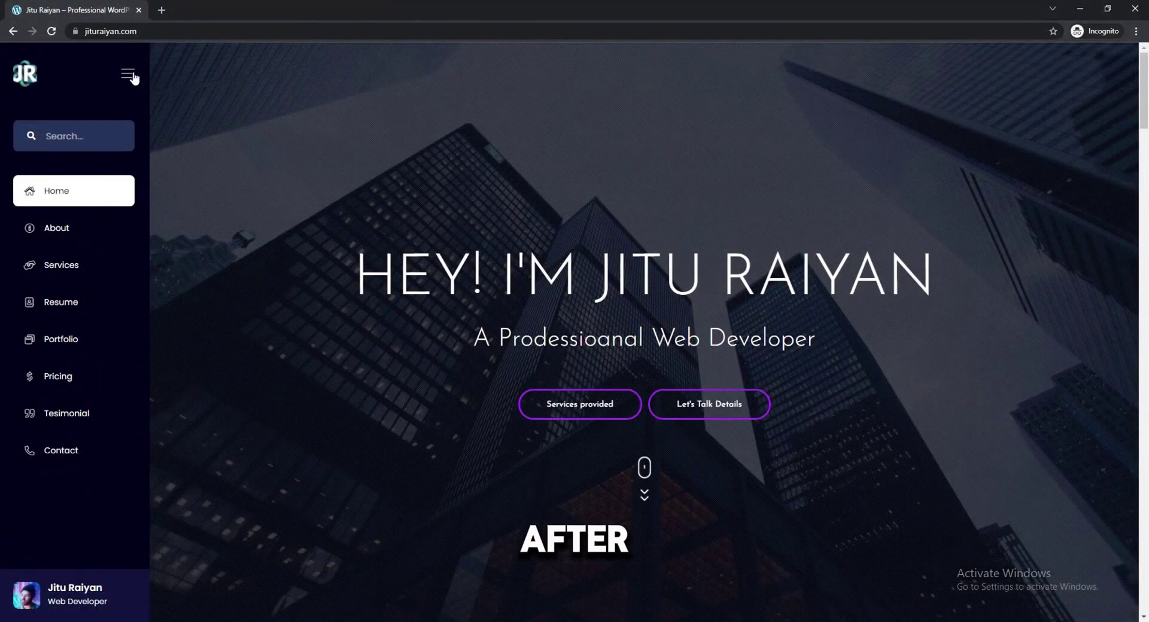
Check the published sidebar header on the live site, testing the active menu highlighting and the collapse toggle.
scroll(317, 363, down, 5)
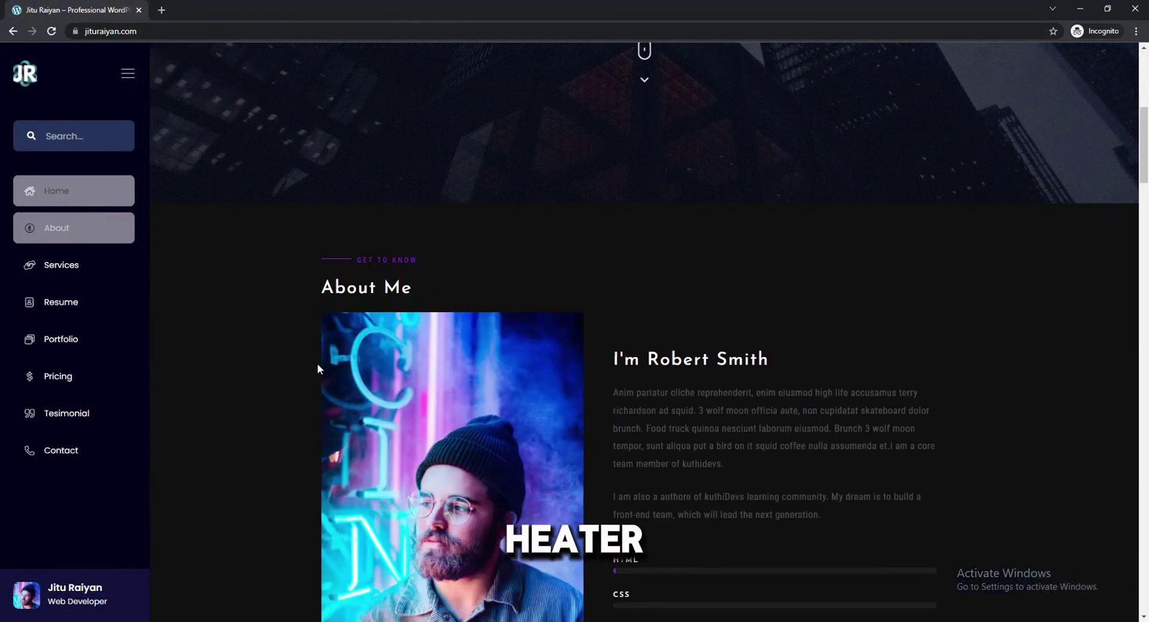
scroll(317, 364, down, 20)
scroll(273, 338, up, 6)
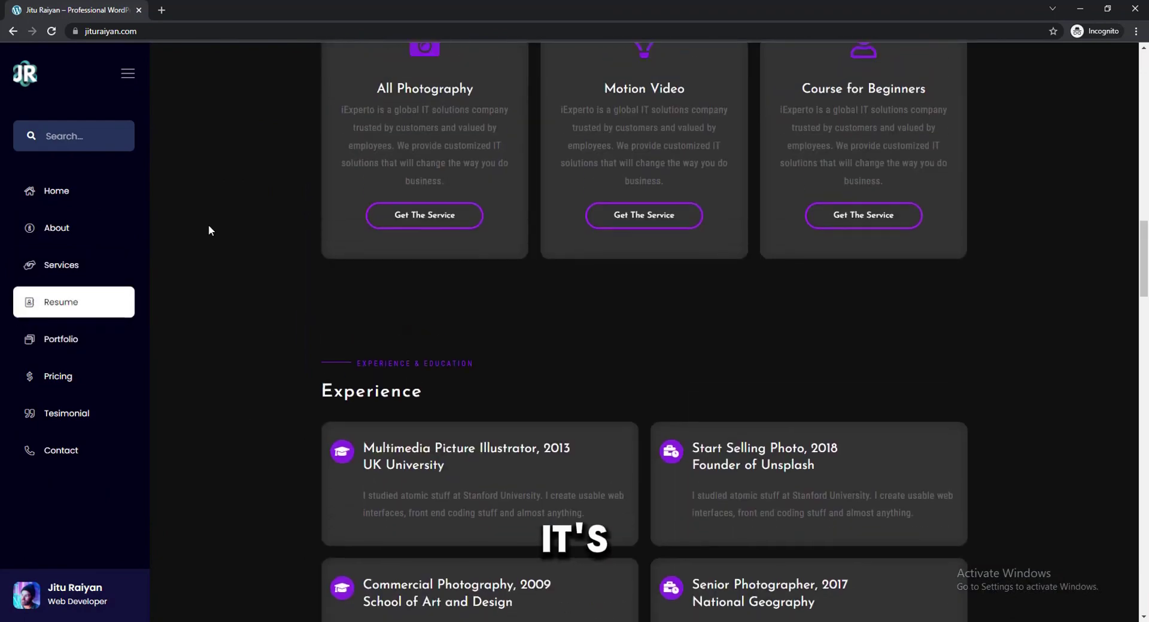
scroll(208, 231, up, 2)
click(127, 73)
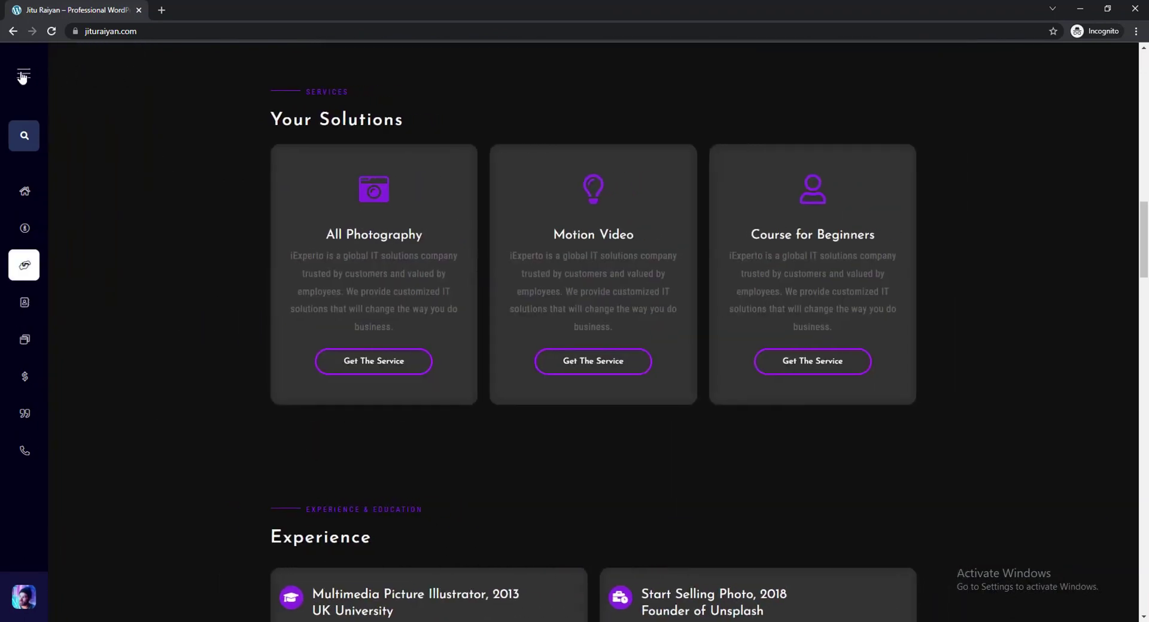
click(22, 76)
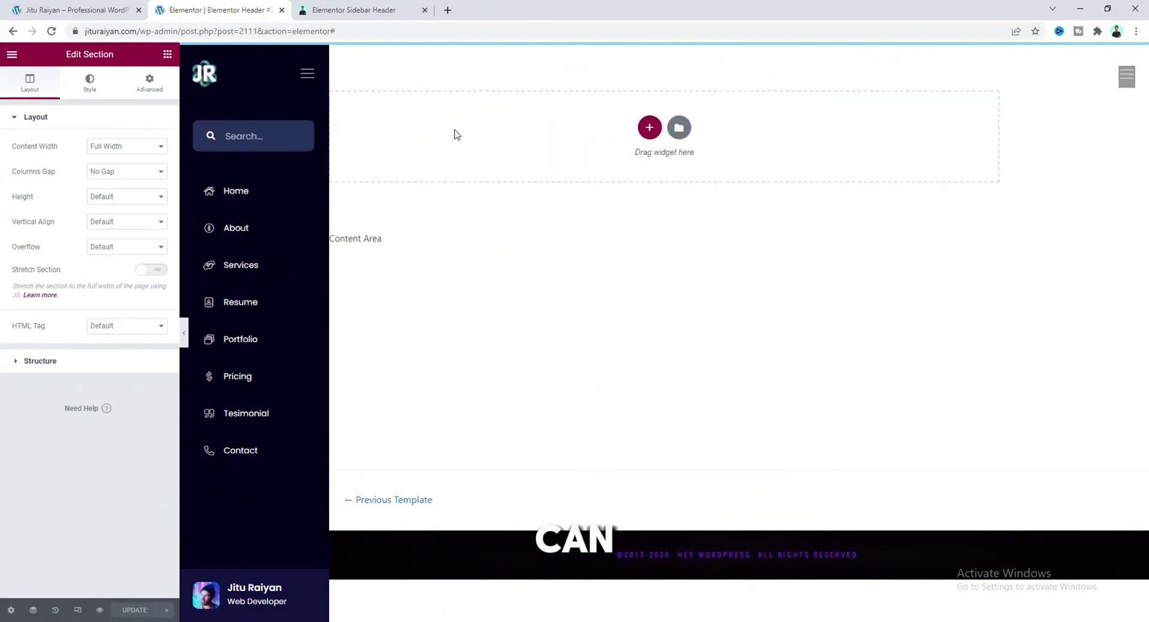
Delete all content from the header template.
right_click(367, 115)
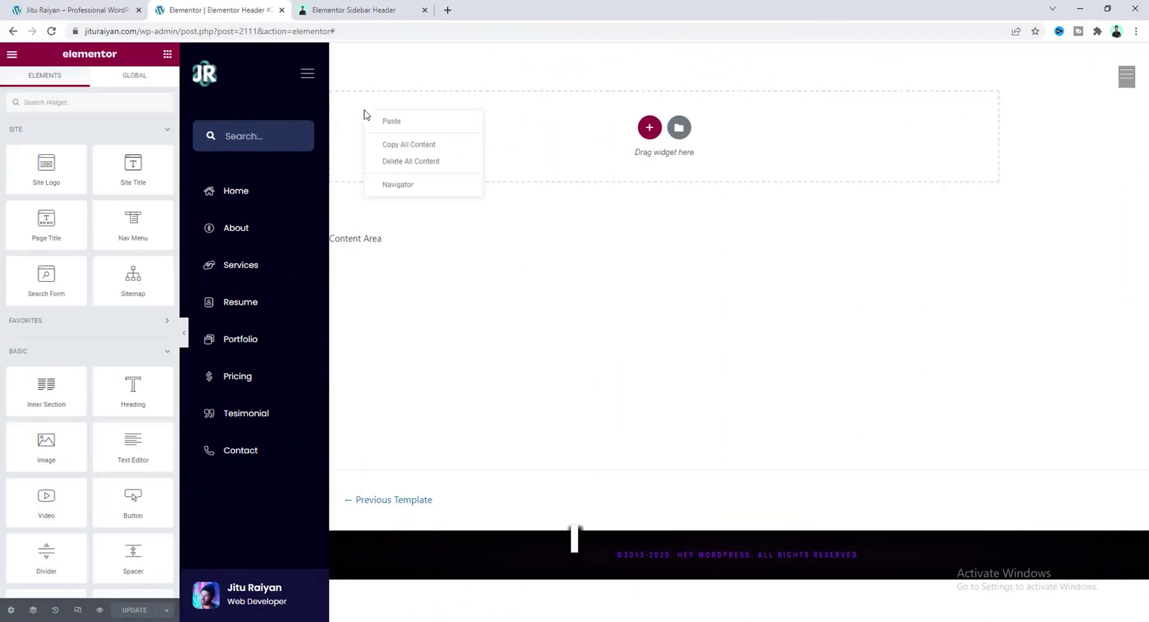
click(405, 162)
click(618, 378)
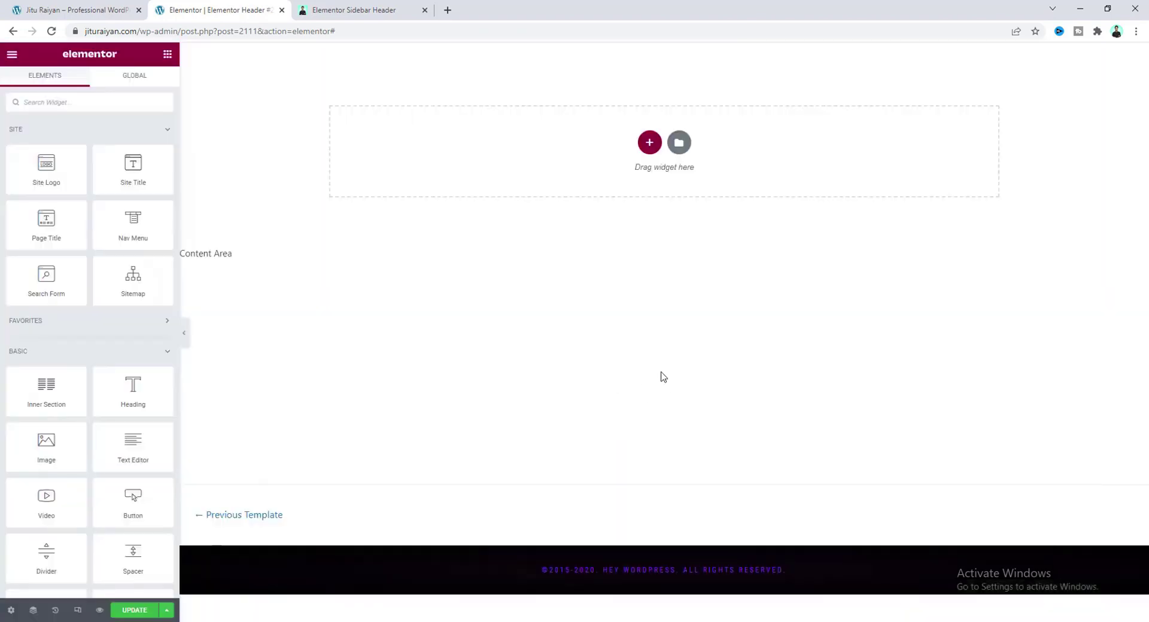
Add a single-column section with Full Width content, No Gap between columns and Fit To Screen height.
click(649, 144)
click(505, 178)
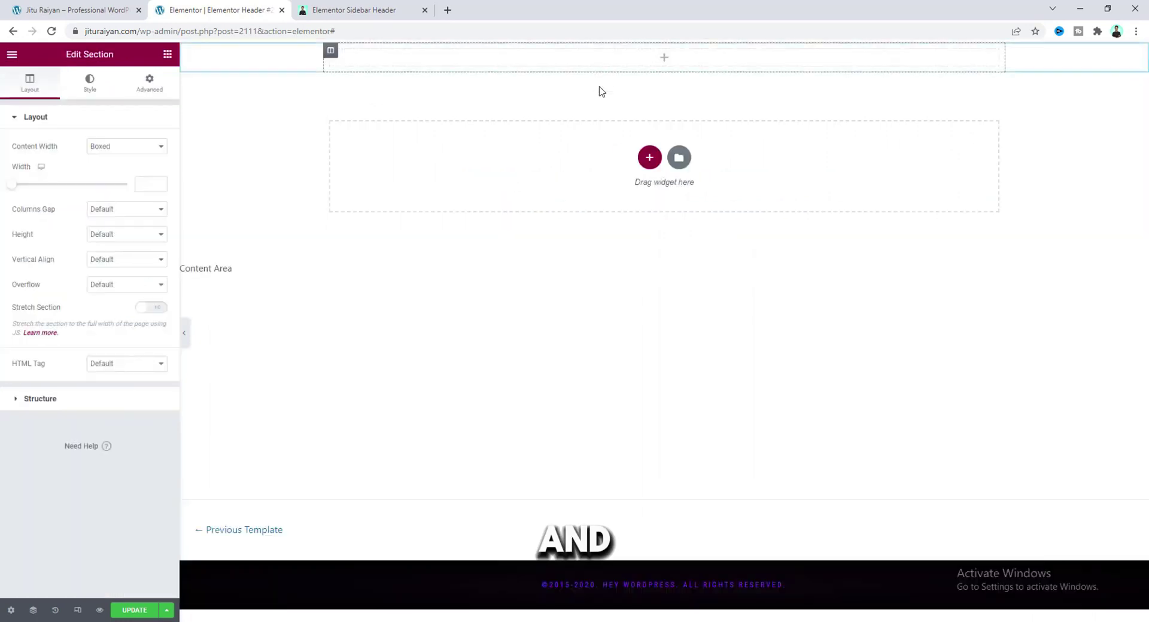
click(135, 155)
click(139, 167)
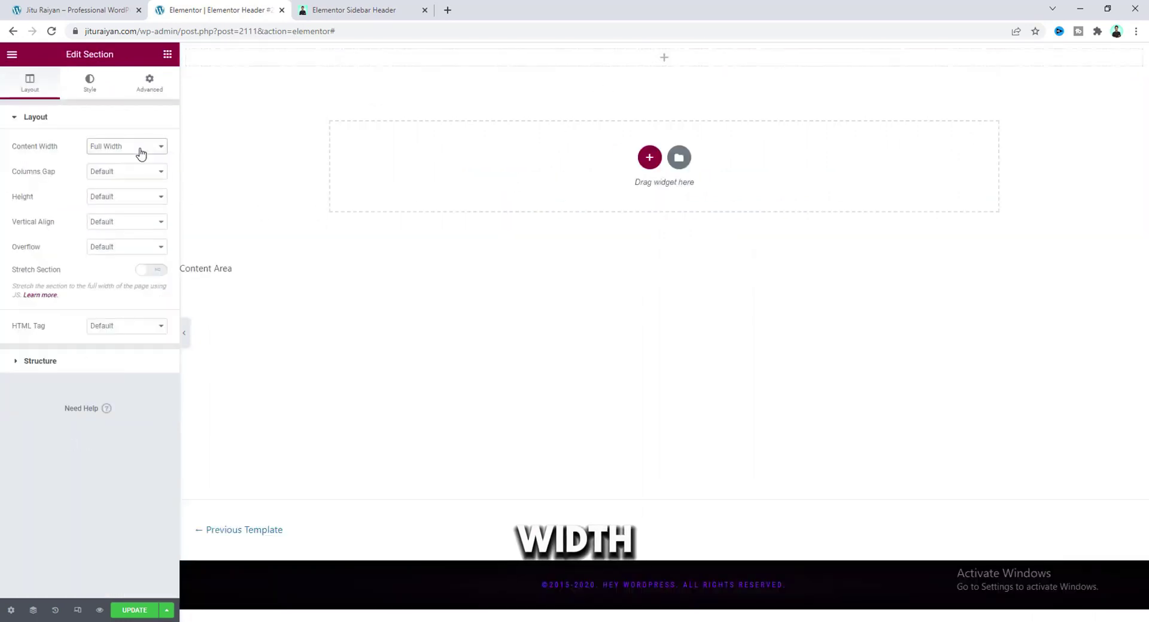
click(138, 174)
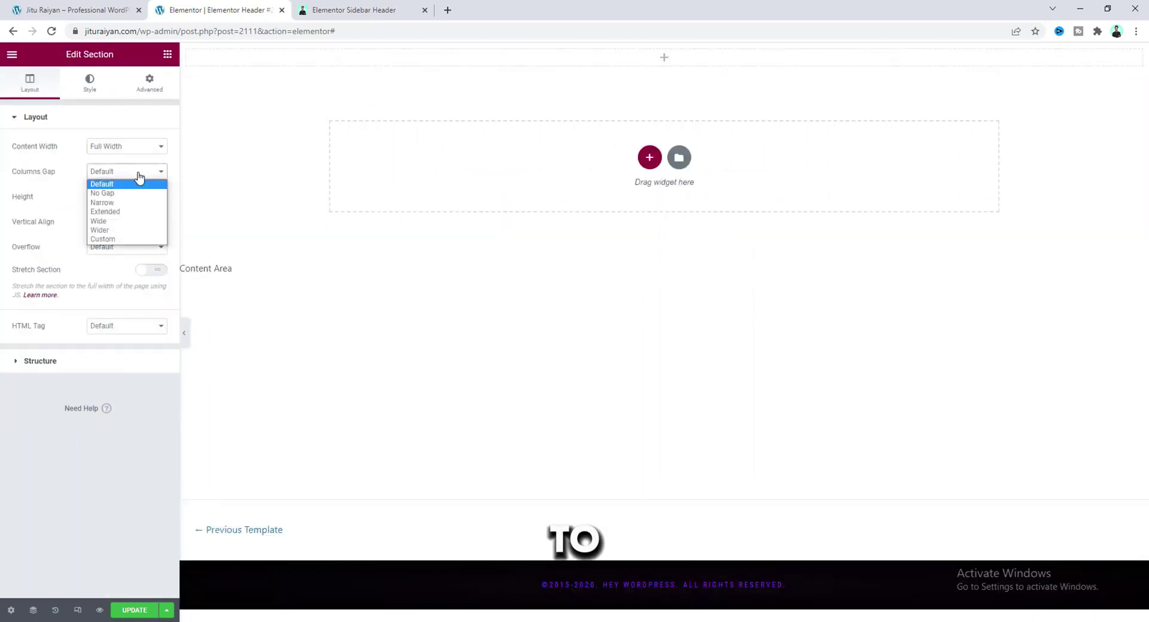
click(141, 193)
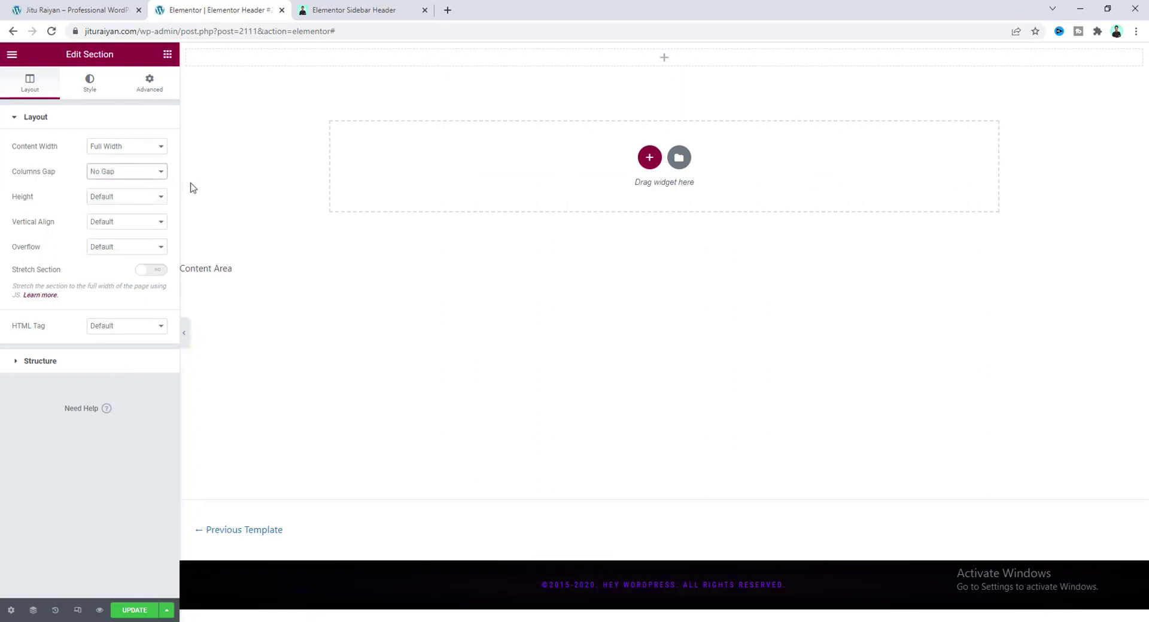
click(109, 200)
click(115, 222)
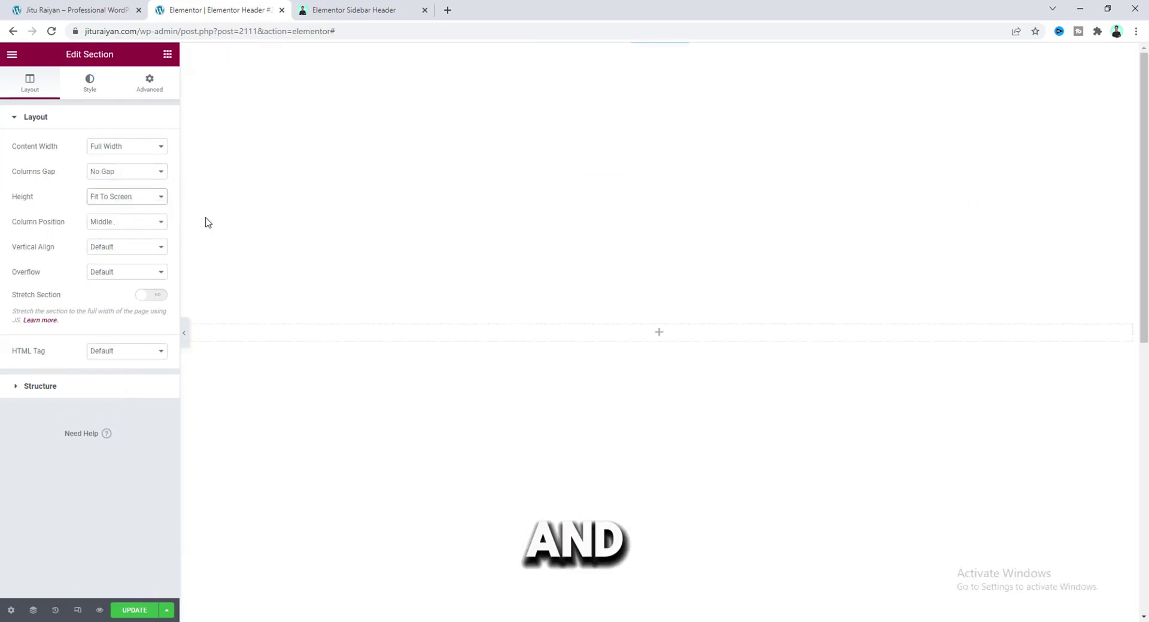
Give the section a classic background in very dark navy, #020017.
click(88, 83)
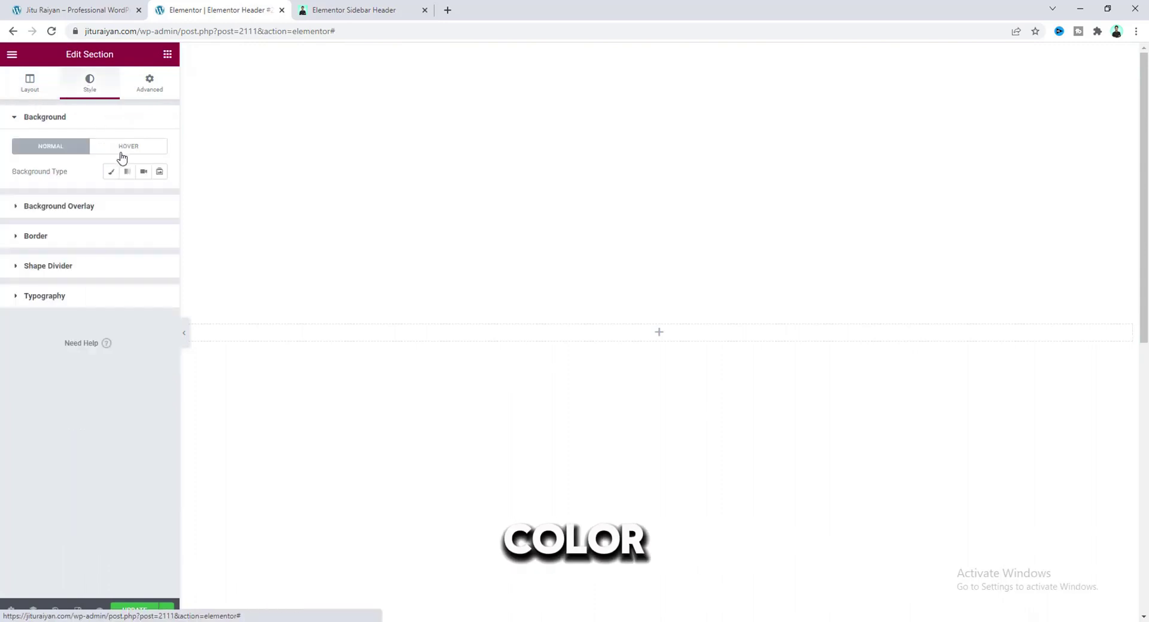
click(110, 172)
click(160, 196)
drag(110, 320, 157, 333)
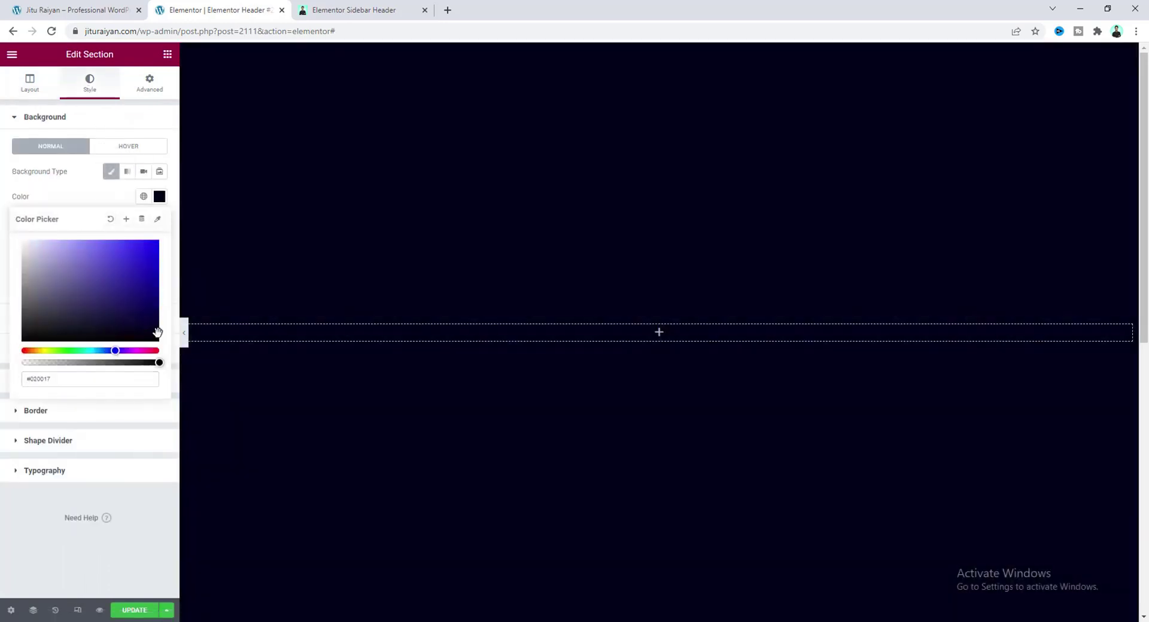
Add custom CSS to the section defining --width 250px and --narrow-width 80px, fixed position, var(--width) width, 0.3s transition, z-index 1 and a hidden scrollbar.
click(118, 239)
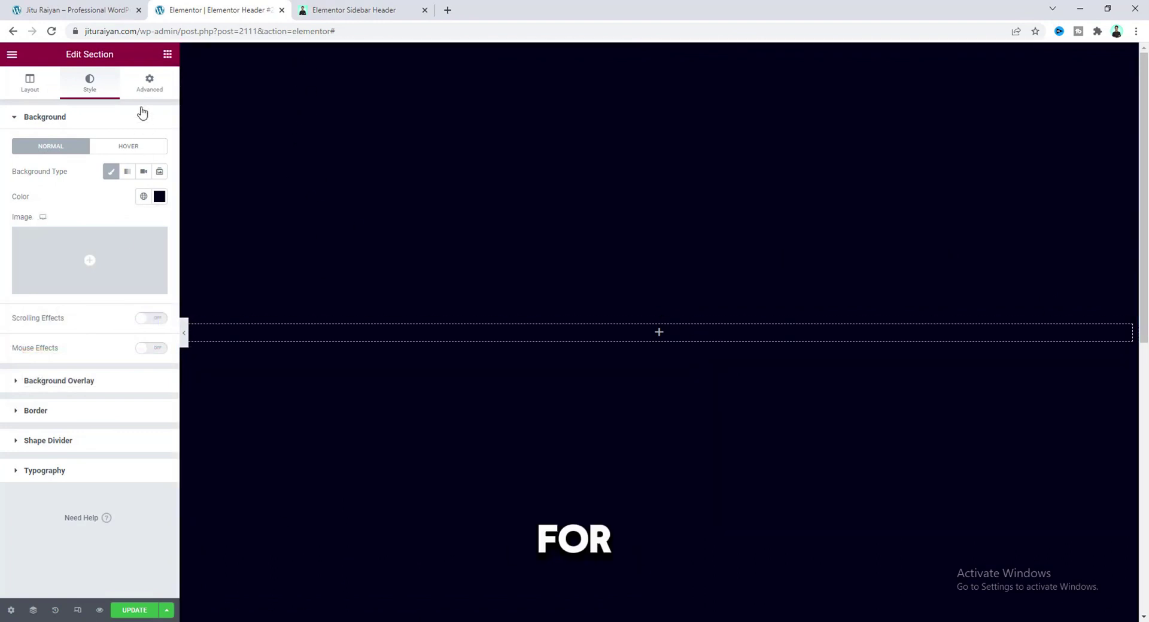
click(151, 82)
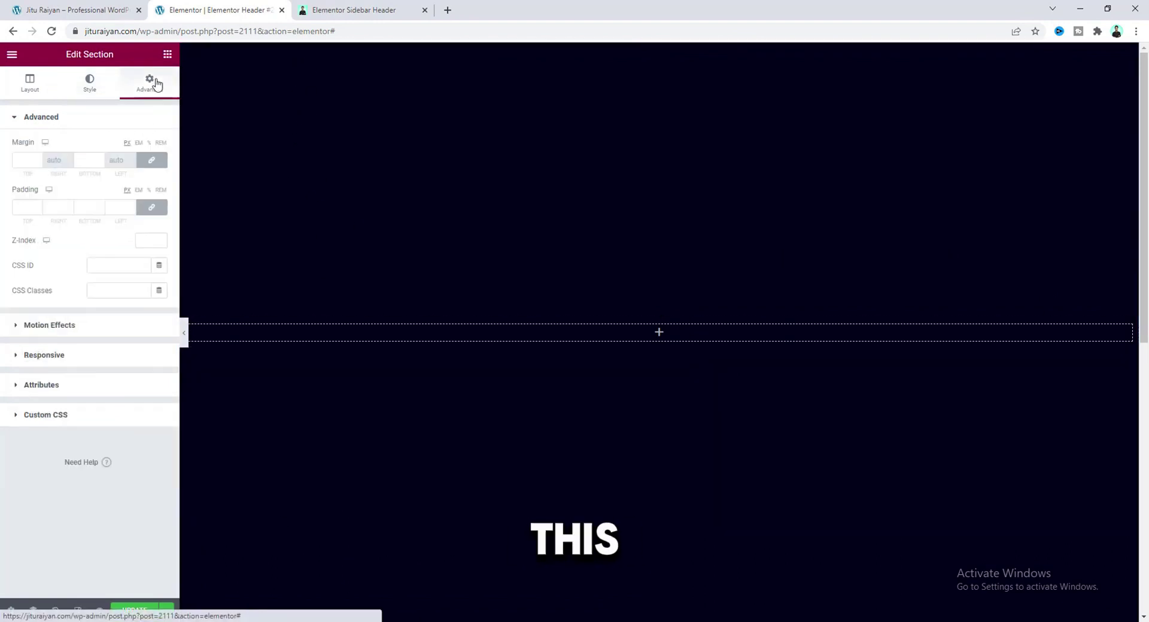
click(139, 415)
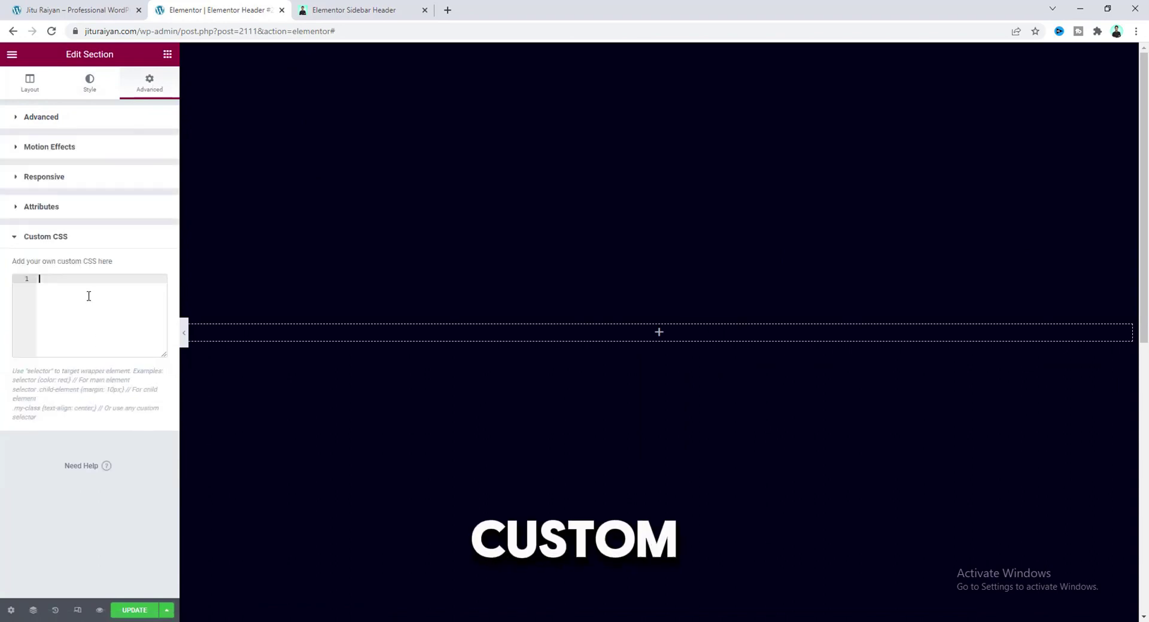
text(:root{     --width: 250px;     --narrow-width: 80px; }  selector{     width: var(--width);     overflow: auto;     position: fixed;     transition: all 0.3s ease-in-out !important;     overflow-x: hidden;     z-index: 1;     -ms-overflow-style: none;     scrollbar-width: none } selector::-webkit-scrollbar{     display: none; })
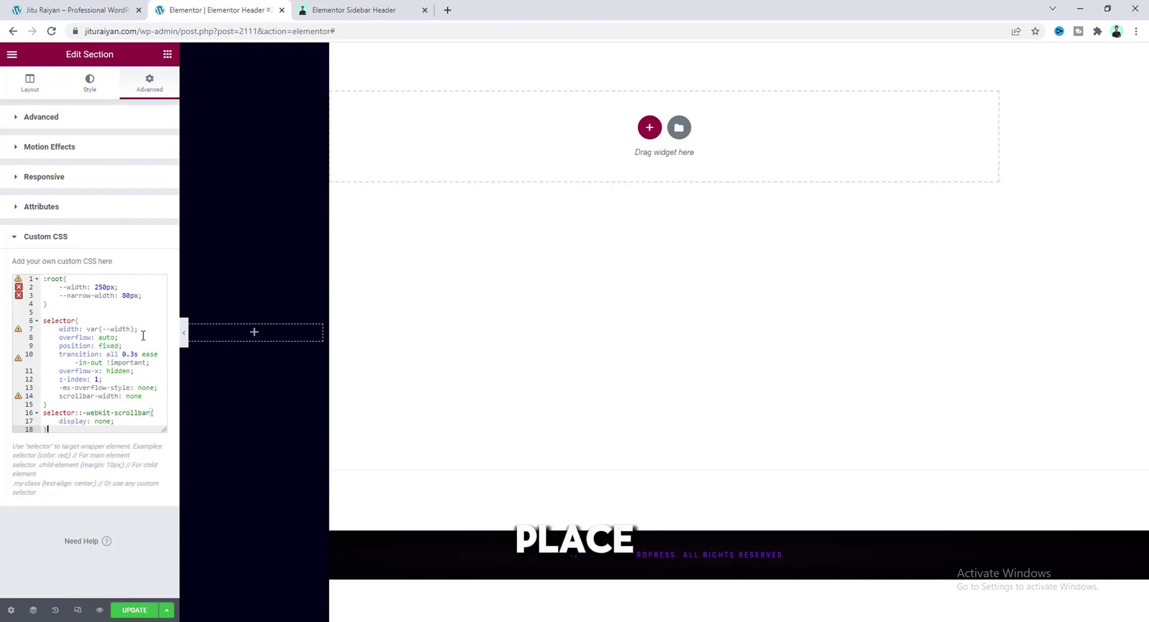
key(ctrl+Home)
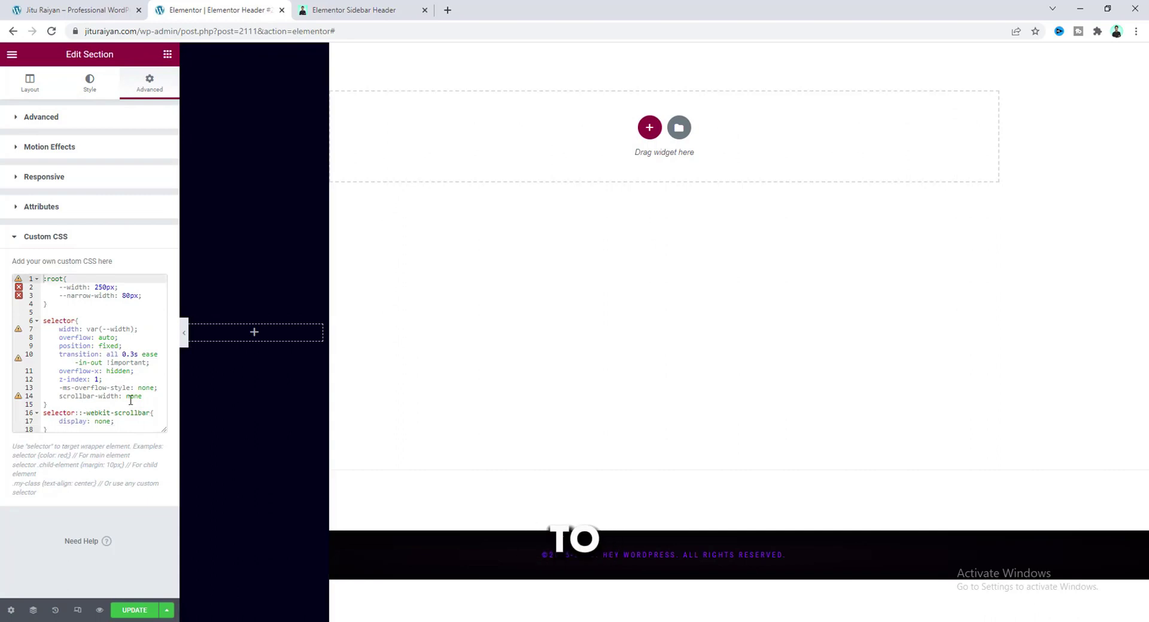
Place an Inner Section in the sidebar section and delete its second column to leave a single column.
click(254, 336)
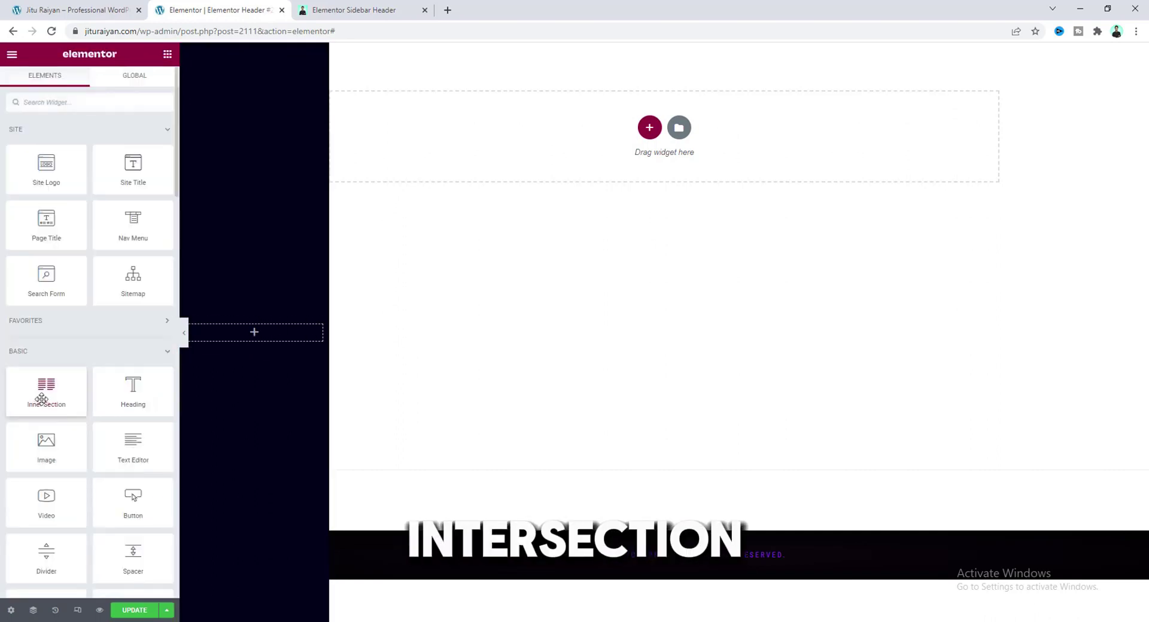
drag(41, 399, 243, 335)
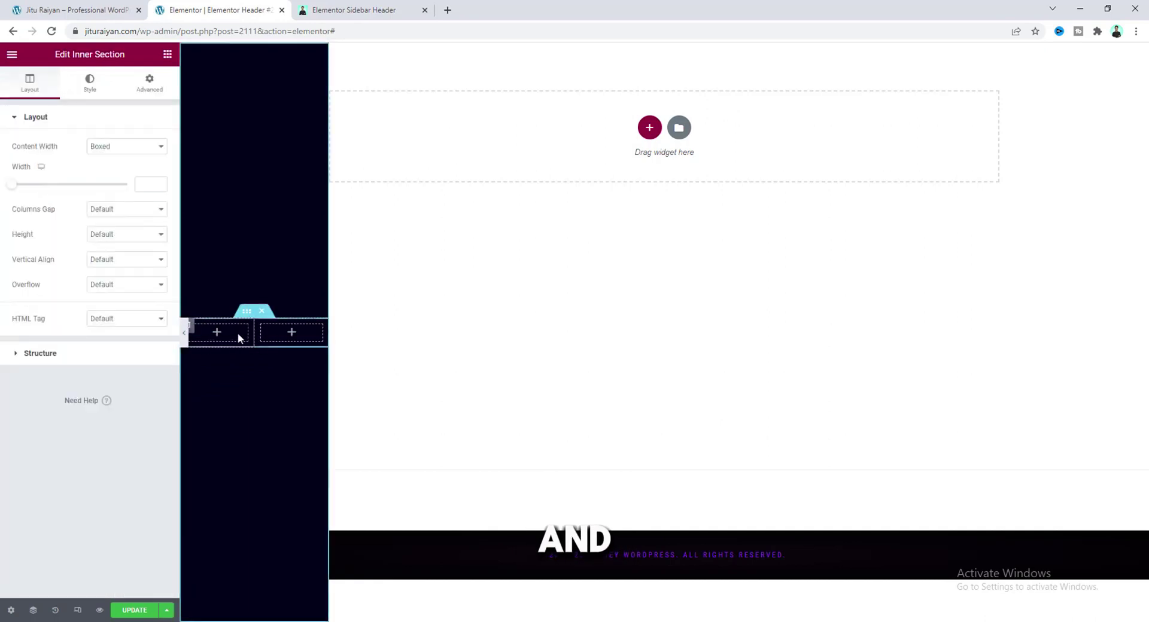
right_click(262, 332)
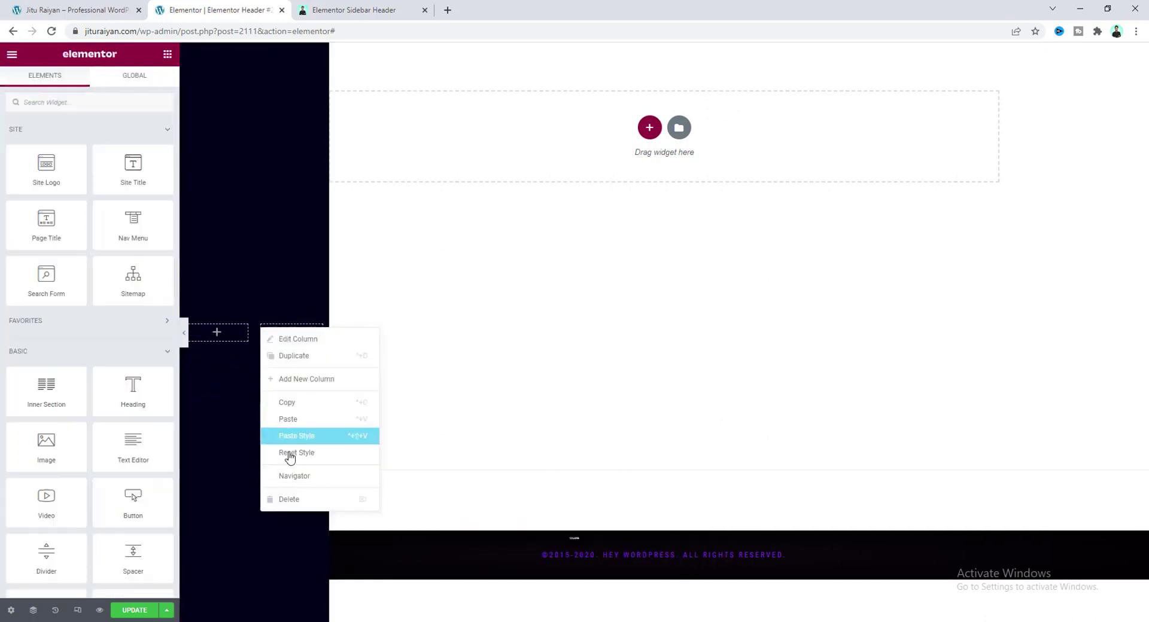
click(286, 498)
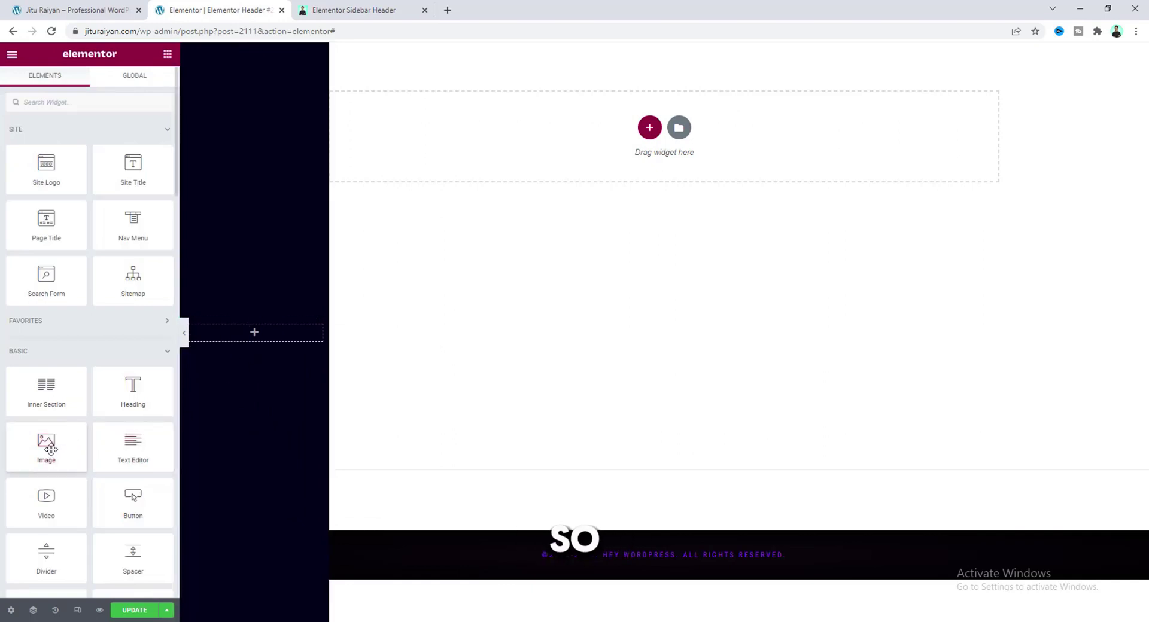
Add an Image widget to the inner section and an Icon widget below it, using the live sidebar as reference.
drag(51, 448, 236, 334)
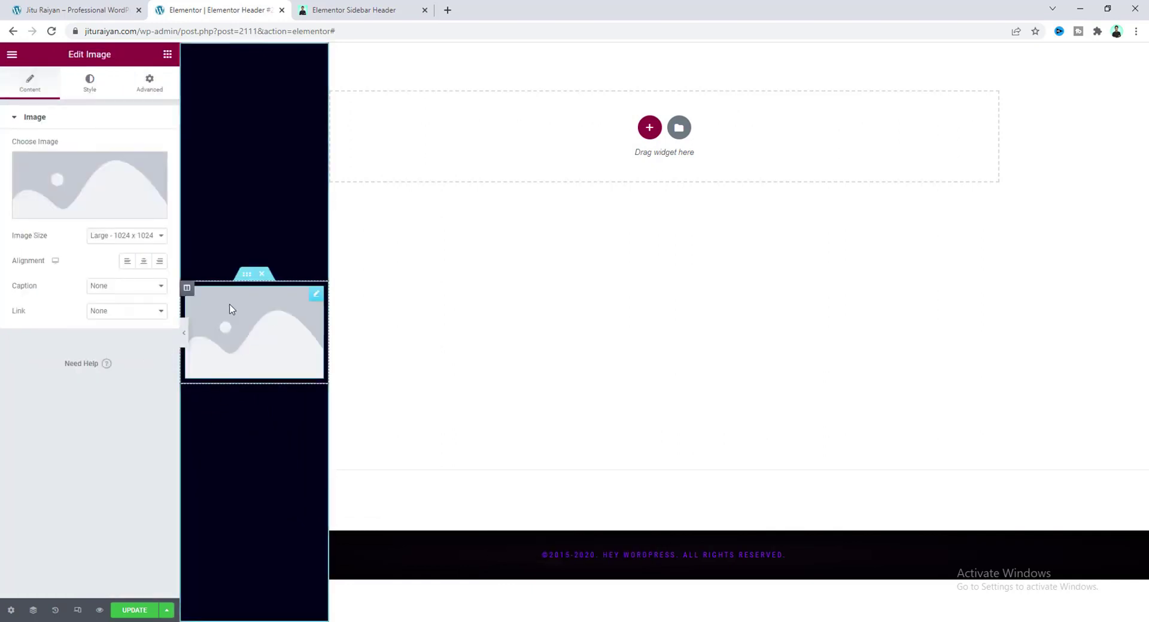
click(167, 54)
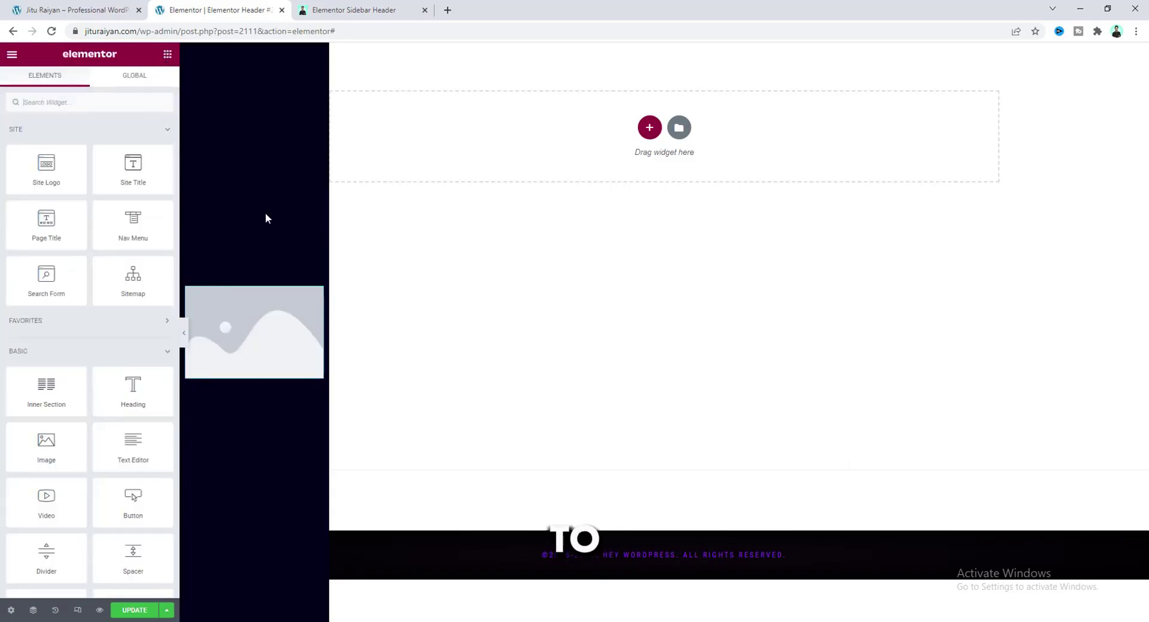
click(72, 10)
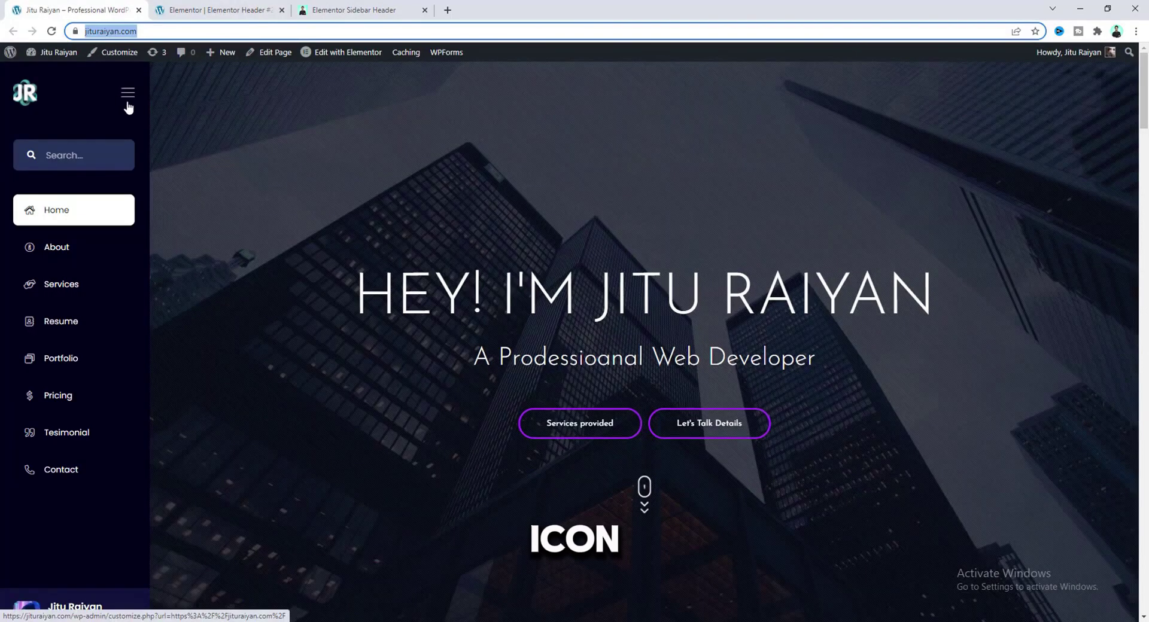
click(209, 10)
drag(121, 486, 230, 370)
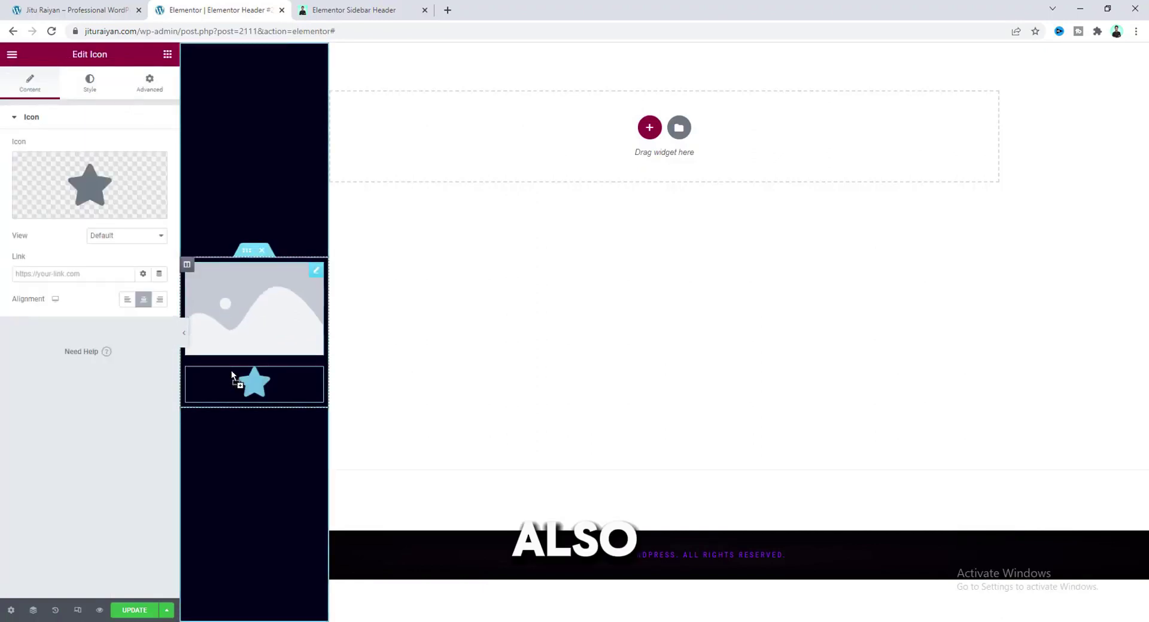
Add a Search Form widget below the star icon in the inner section.
click(168, 54)
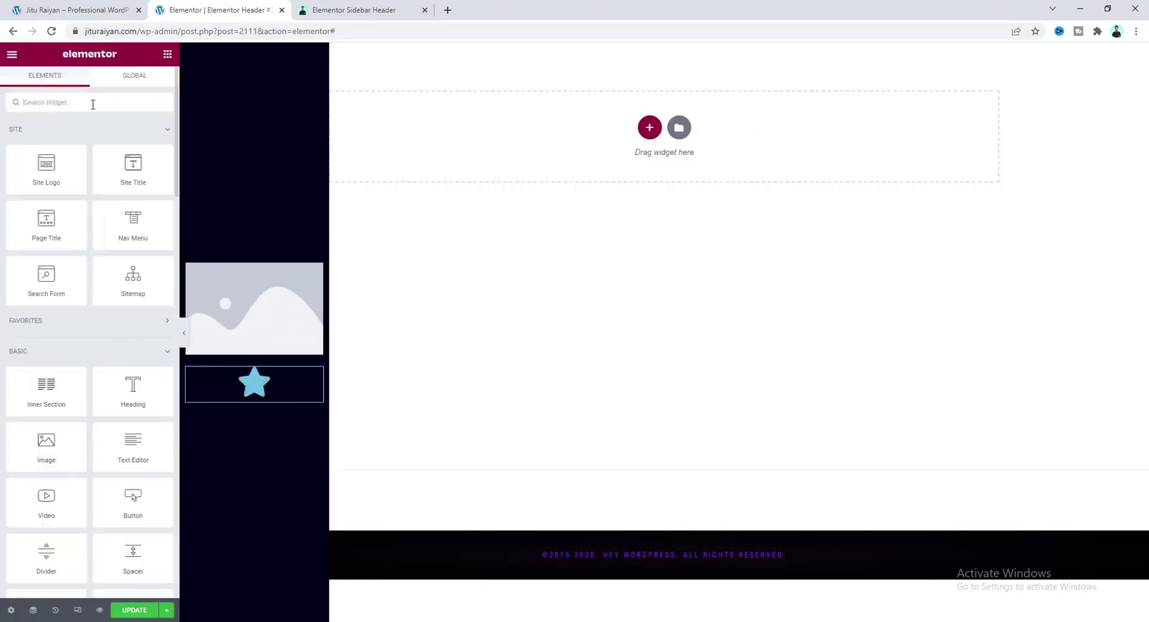
text(search)
drag(42, 146, 243, 388)
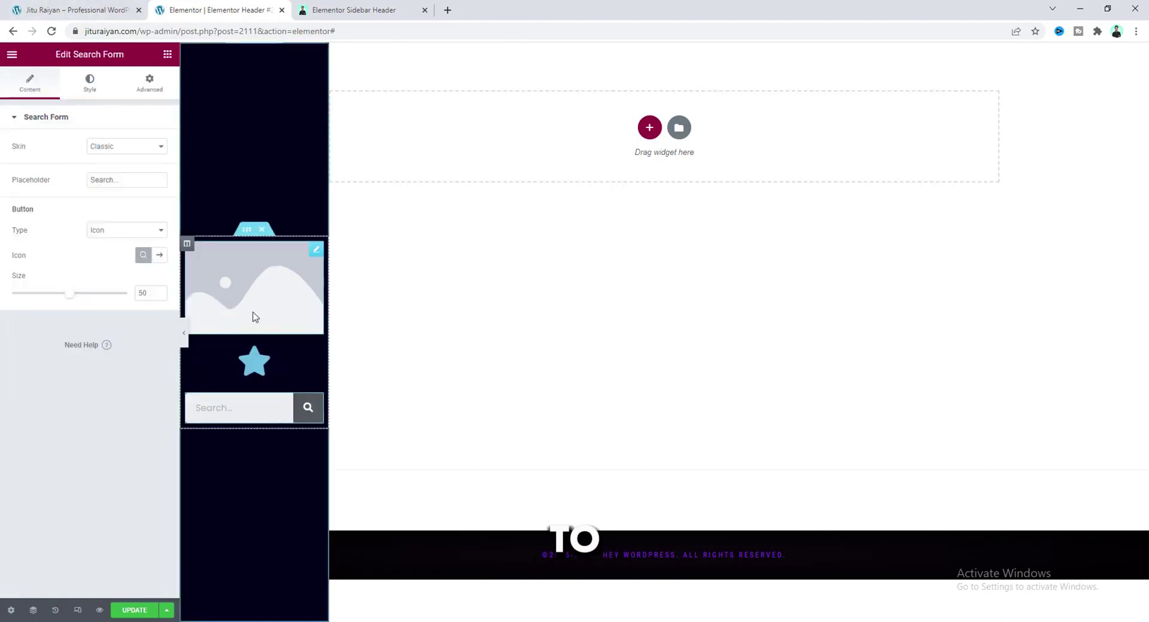
Check the menu on the live sidebar and add an Icon List widget below the search form.
click(71, 8)
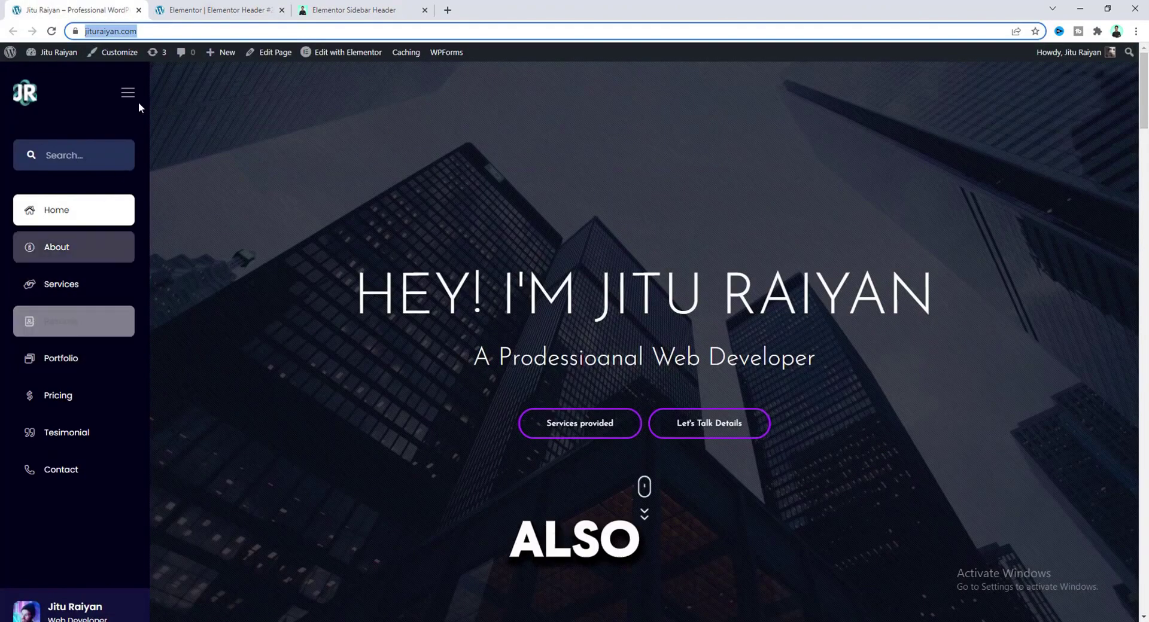
click(210, 9)
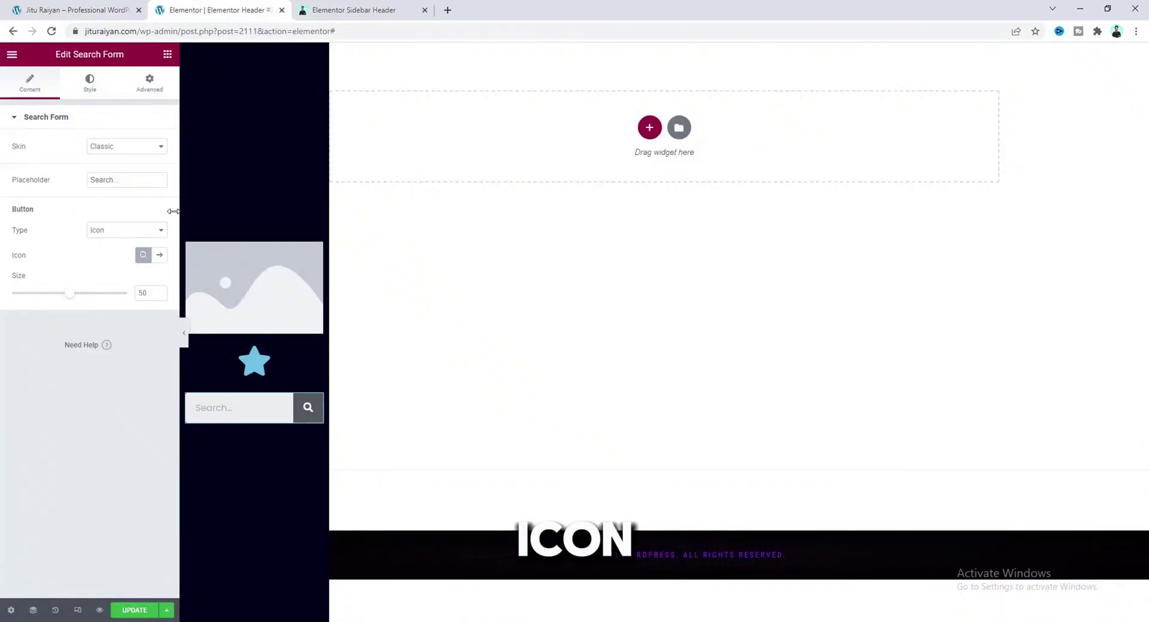
click(168, 54)
text(icon)
drag(46, 197, 242, 418)
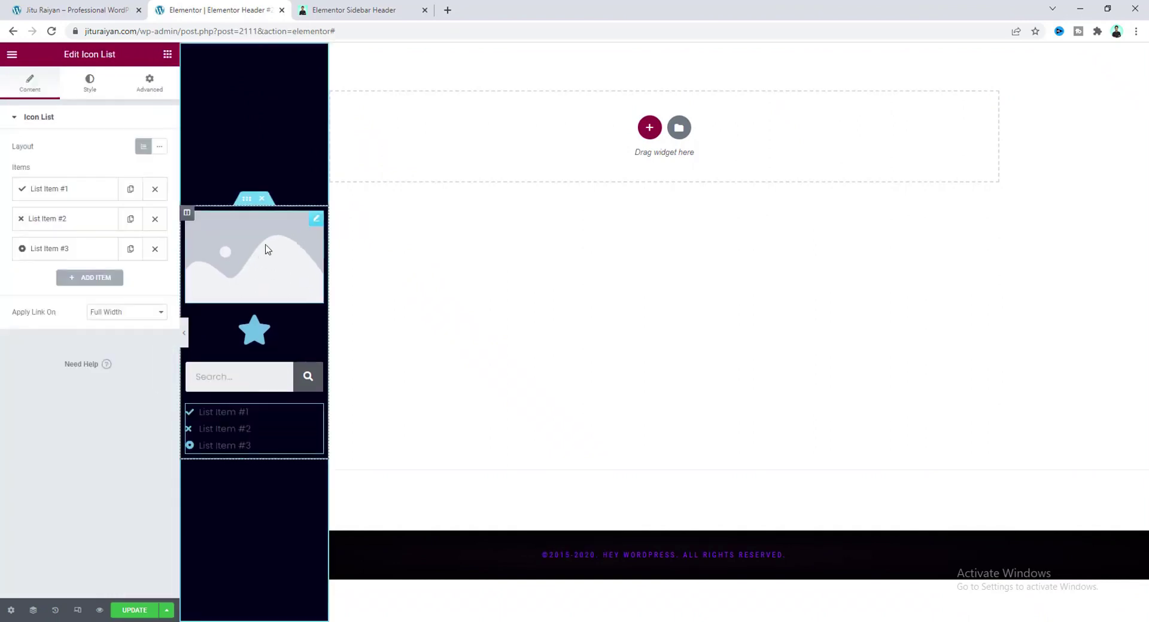
Add a second Inner Section below the icon list for the profile block and delete its second column.
click(168, 55)
drag(50, 384, 259, 462)
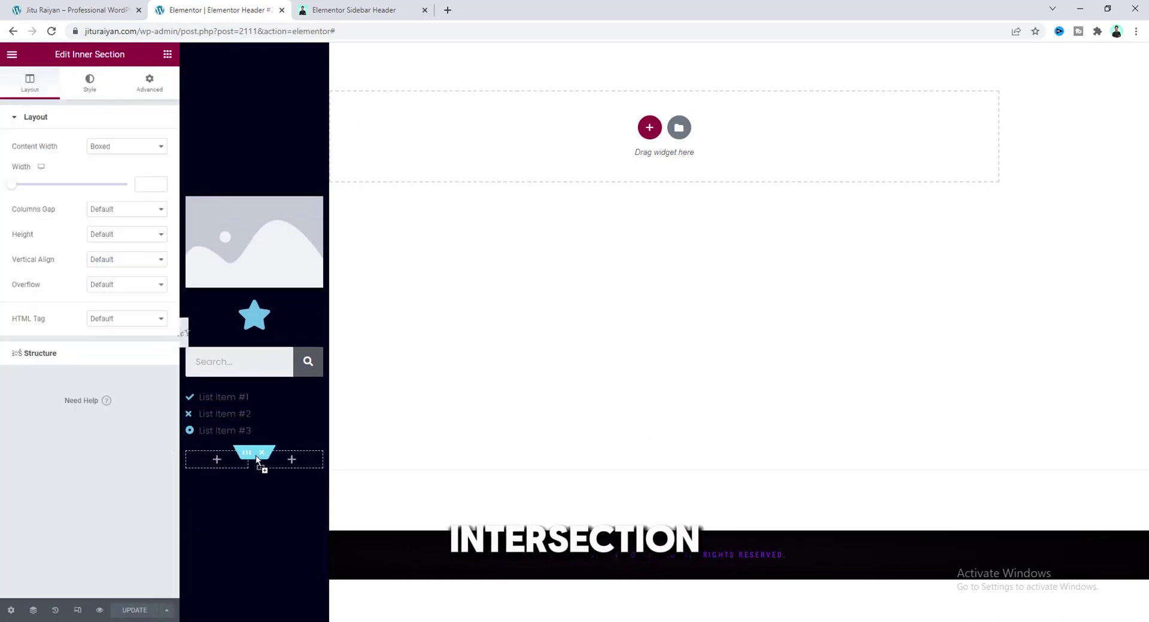
click(36, 7)
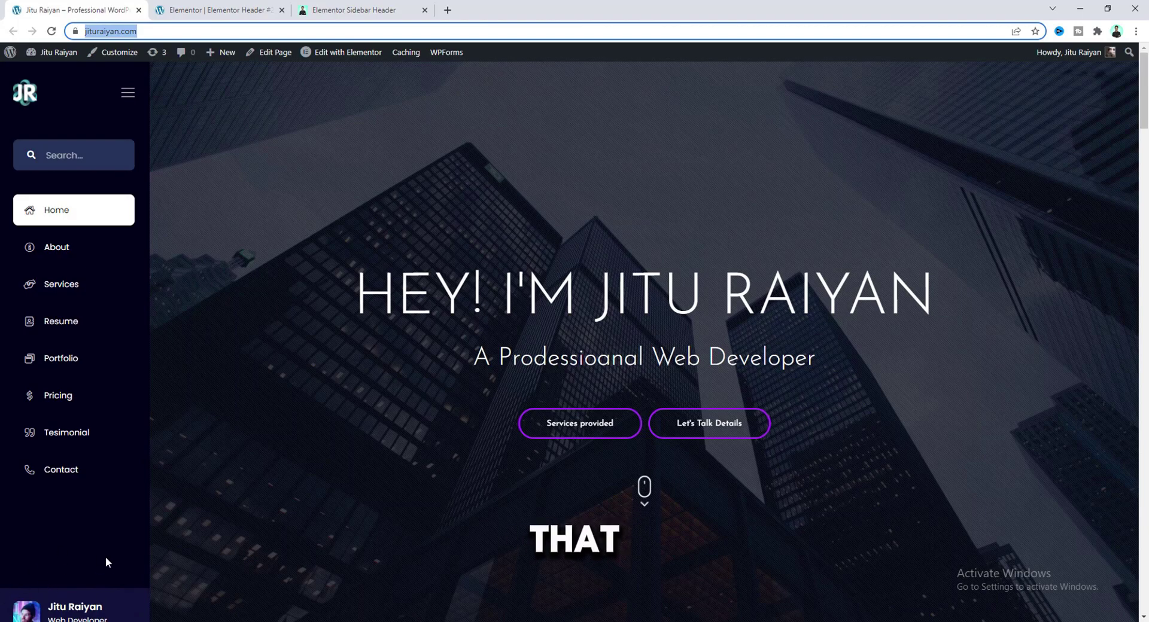
click(204, 11)
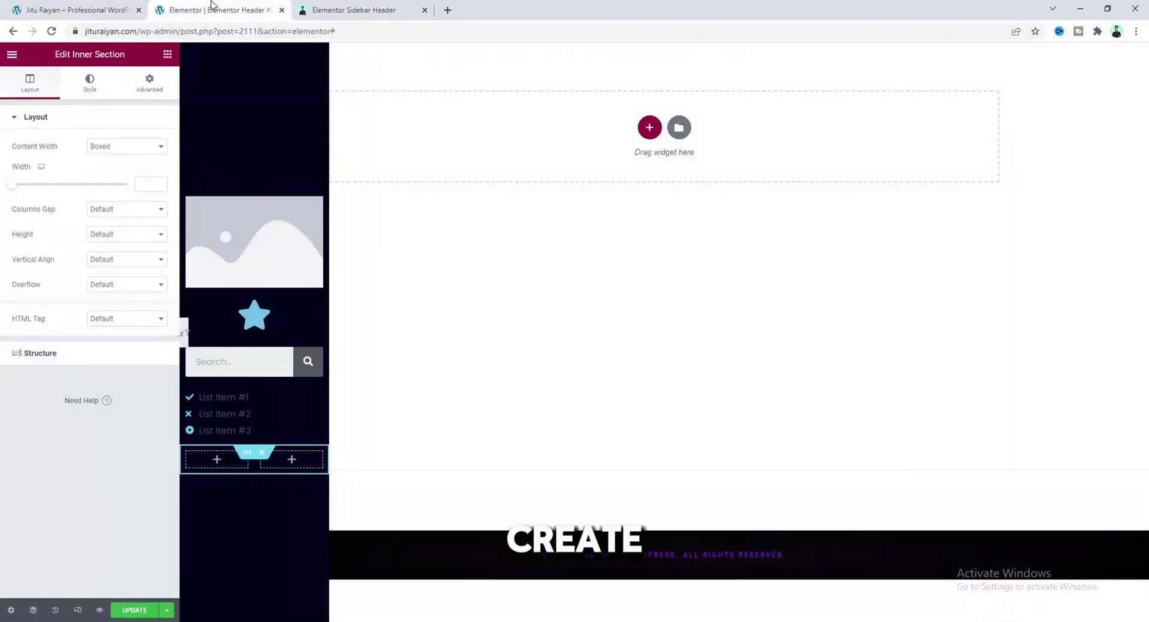
right_click(261, 465)
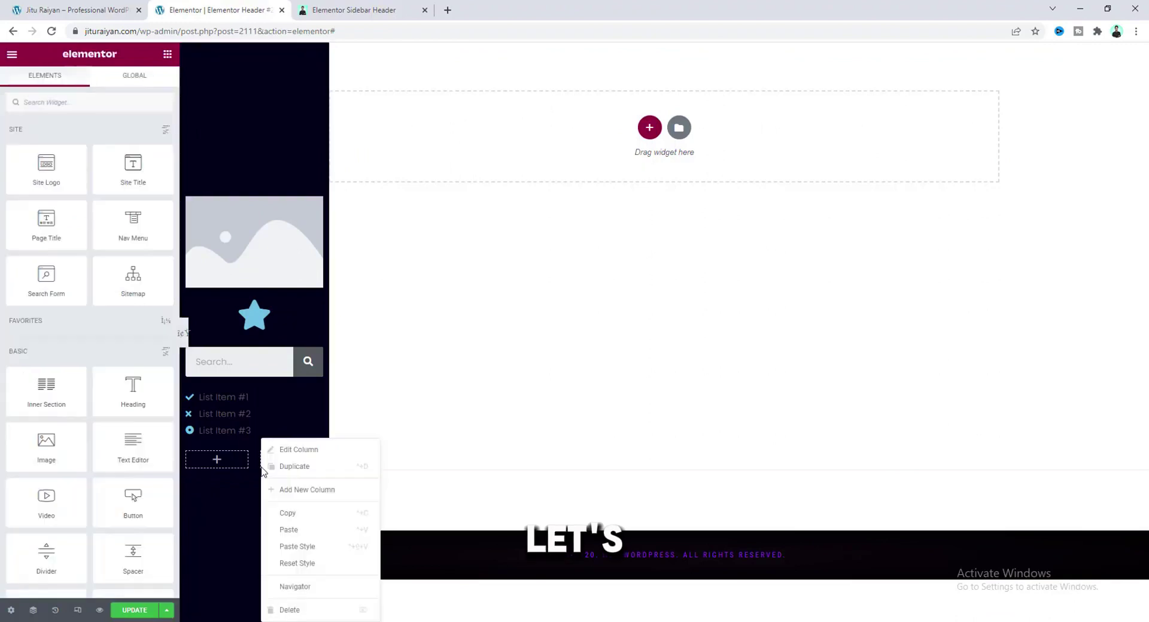
click(290, 610)
Add an Image widget with an Image Box beneath it to the lower inner section, and remove the Image Box's placeholder picture.
drag(46, 442, 251, 460)
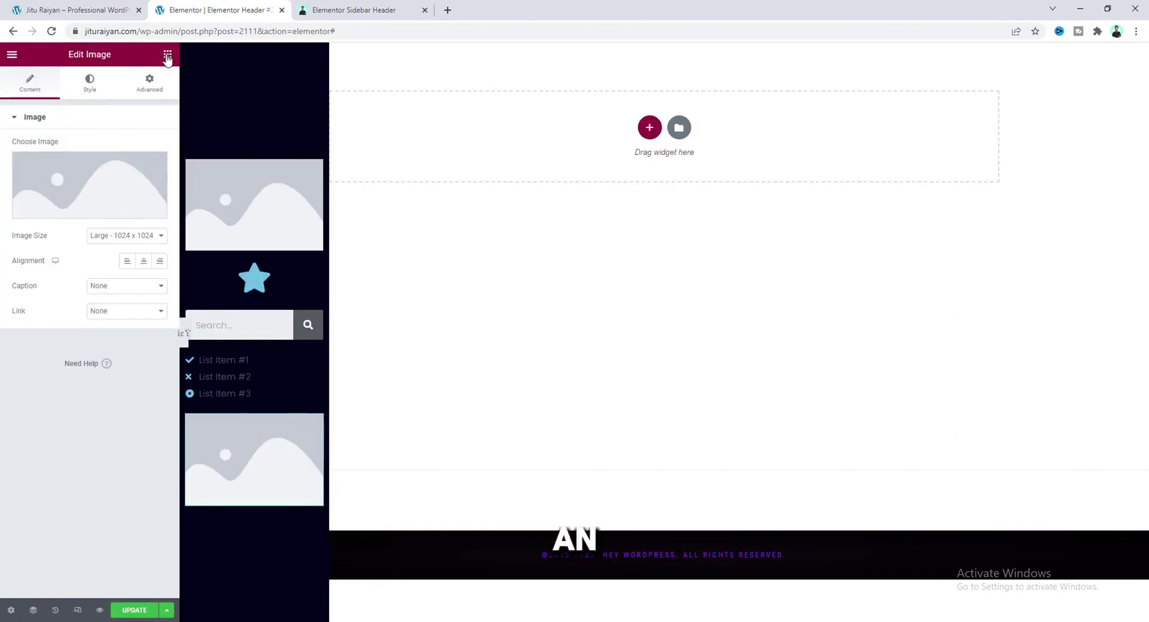
click(168, 55)
text(image)
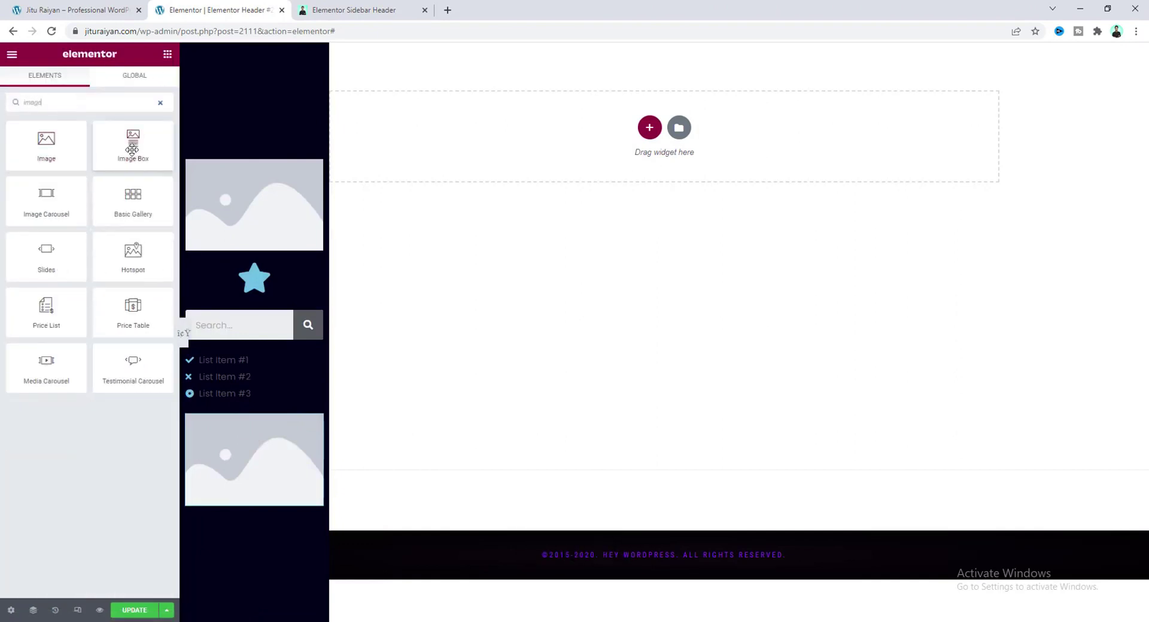
drag(133, 149, 228, 492)
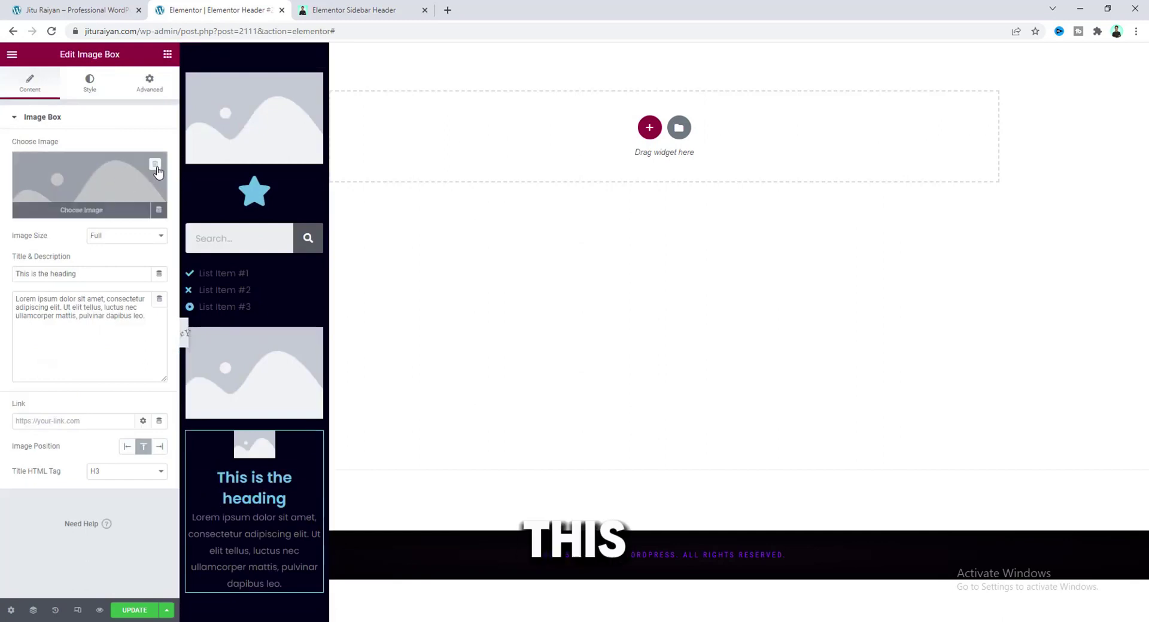
click(154, 165)
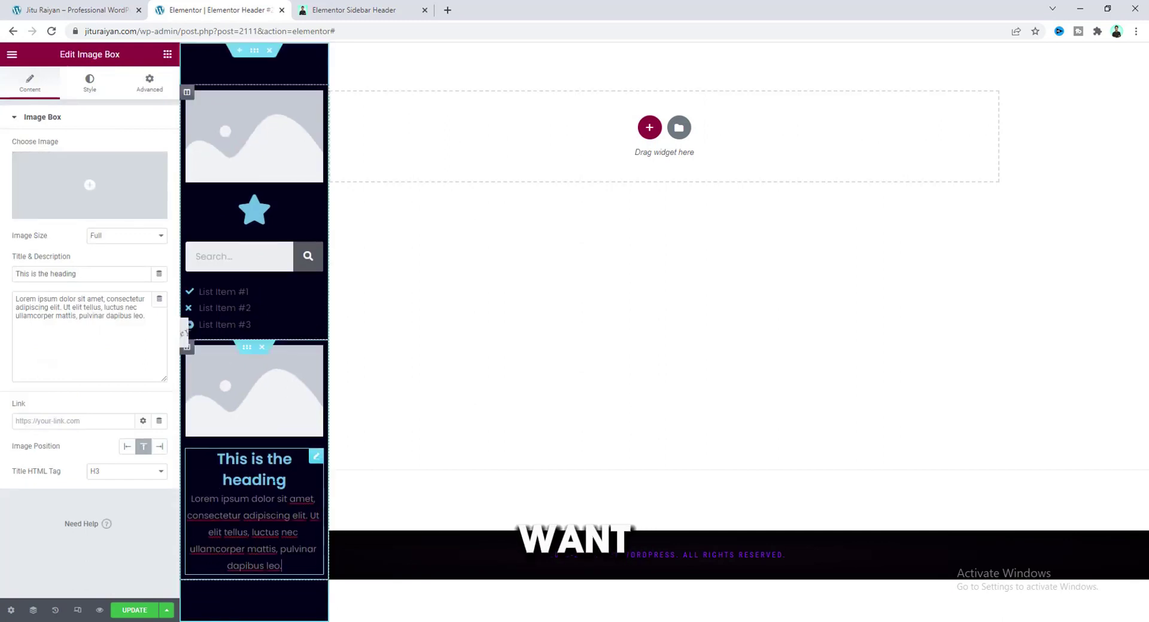
Enter the site owner's full name as the Image Box title and "Web Developer" as its description.
triple_click(91, 277)
key(BackSpace)
text(Jitu Raiyan)
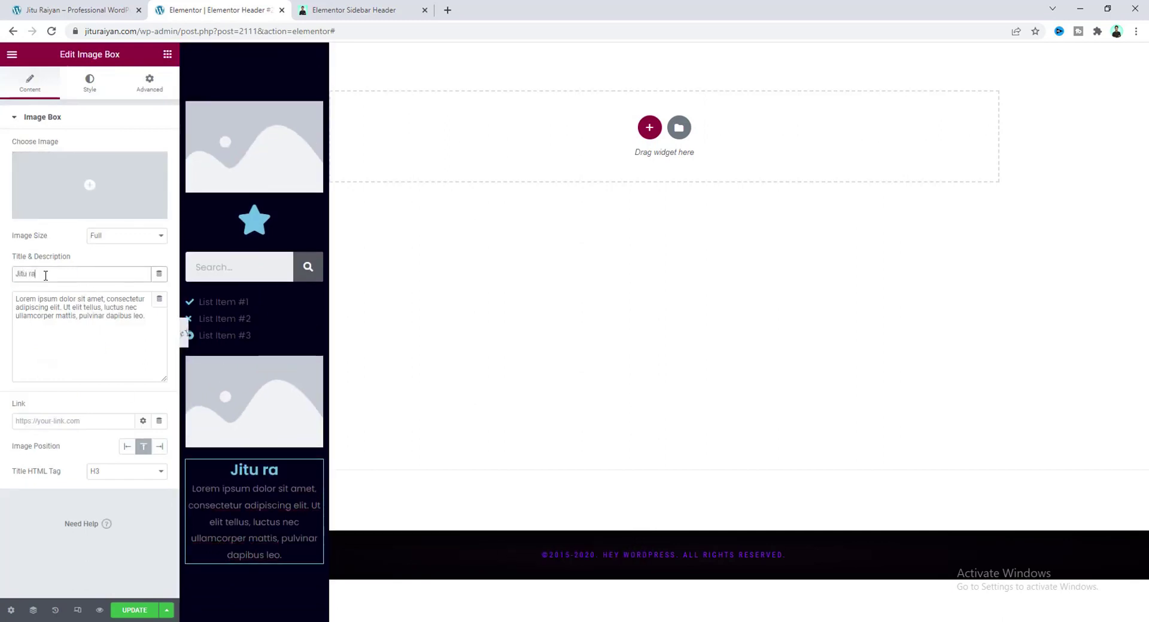
triple_click(41, 315)
text(Web Developer)
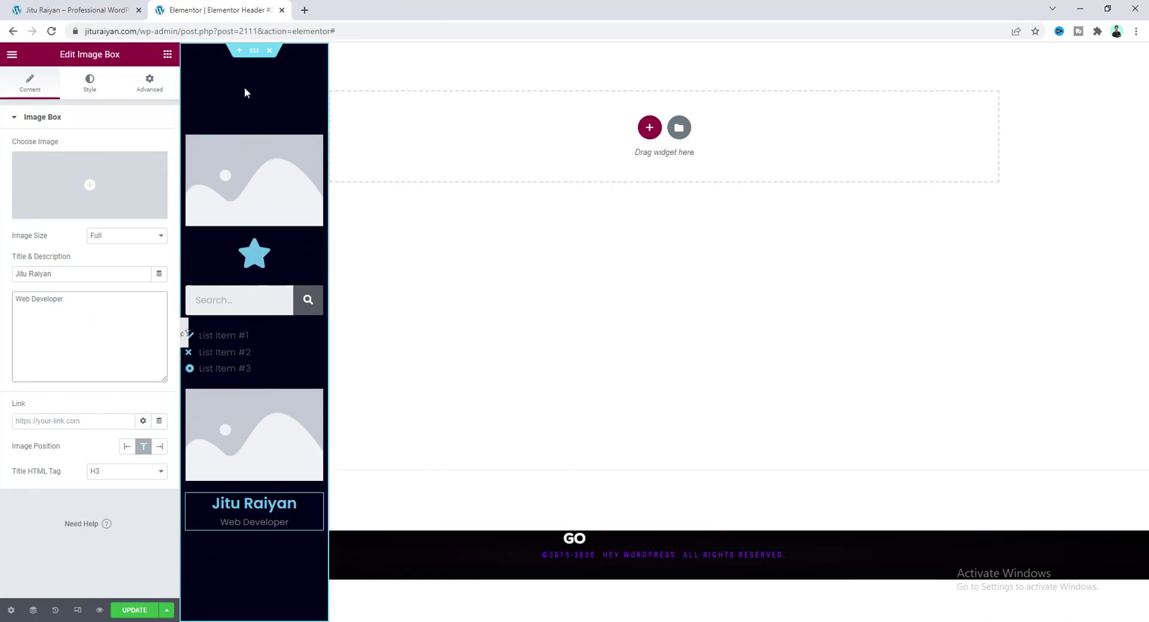
Set the sidebar section's Column Position to Stretch and its Vertical Align to Space Between.
click(254, 53)
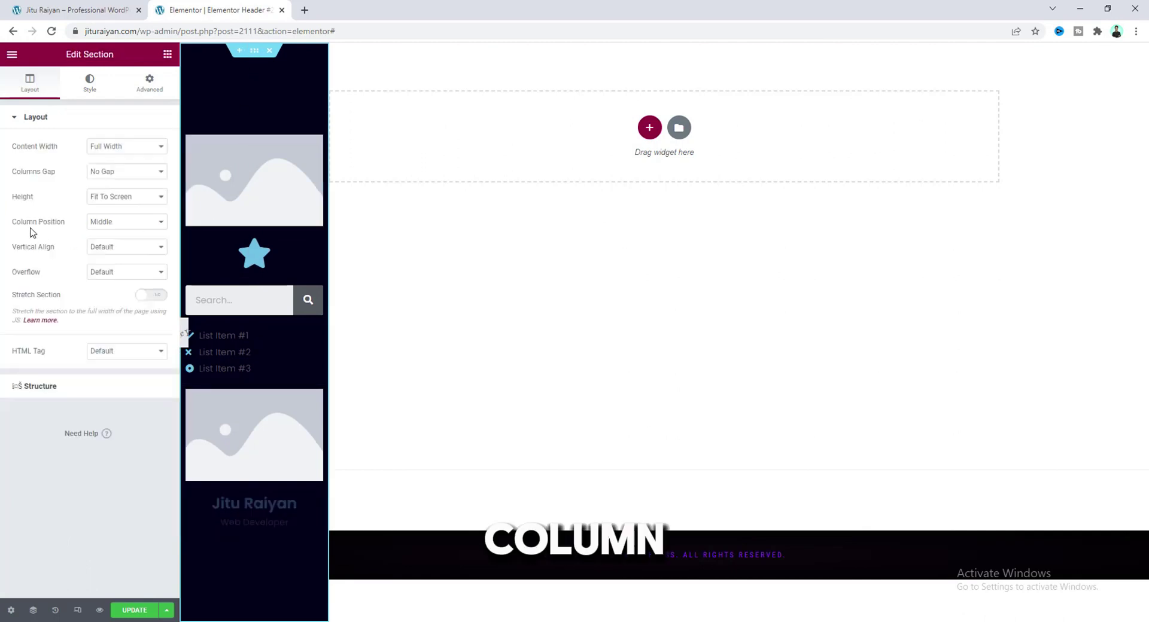
click(118, 225)
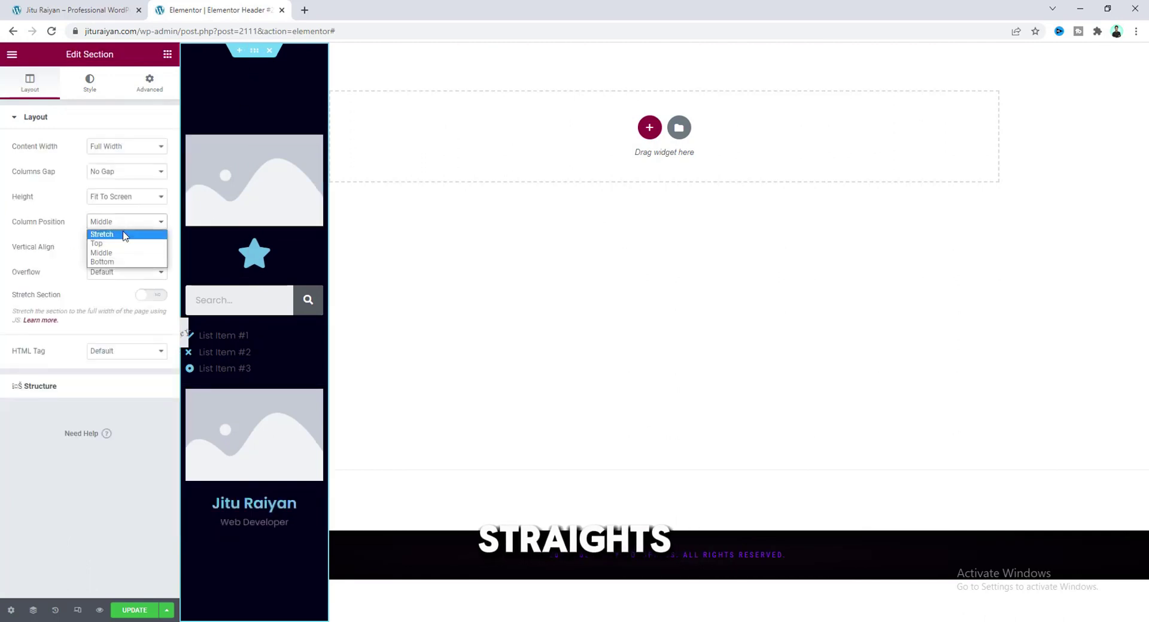
click(123, 232)
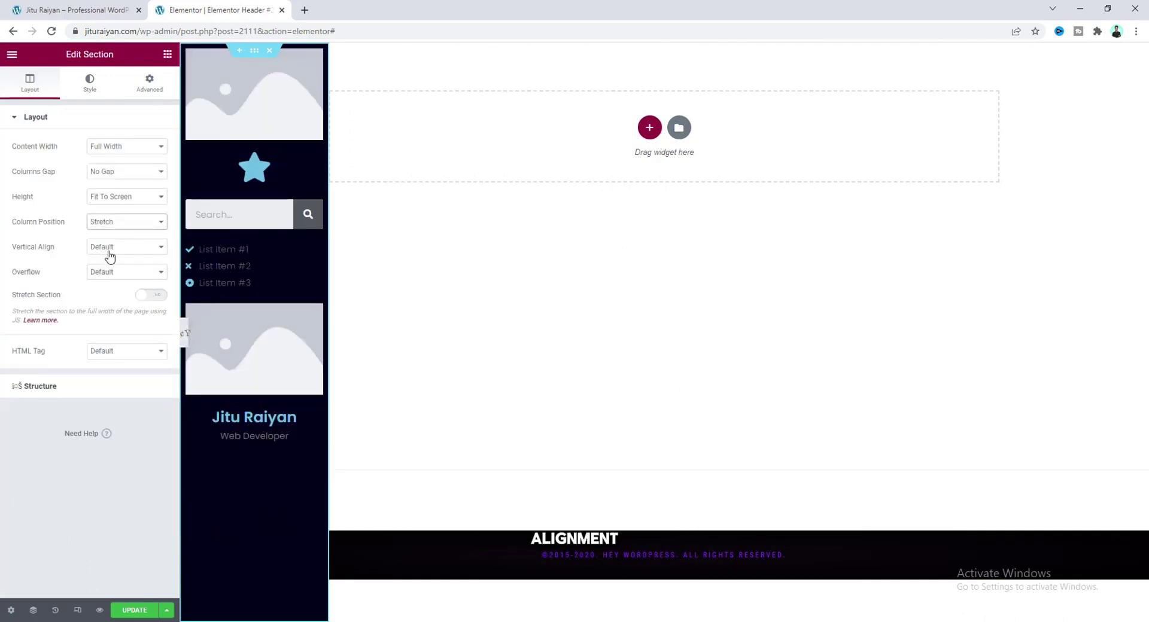
click(109, 256)
click(104, 297)
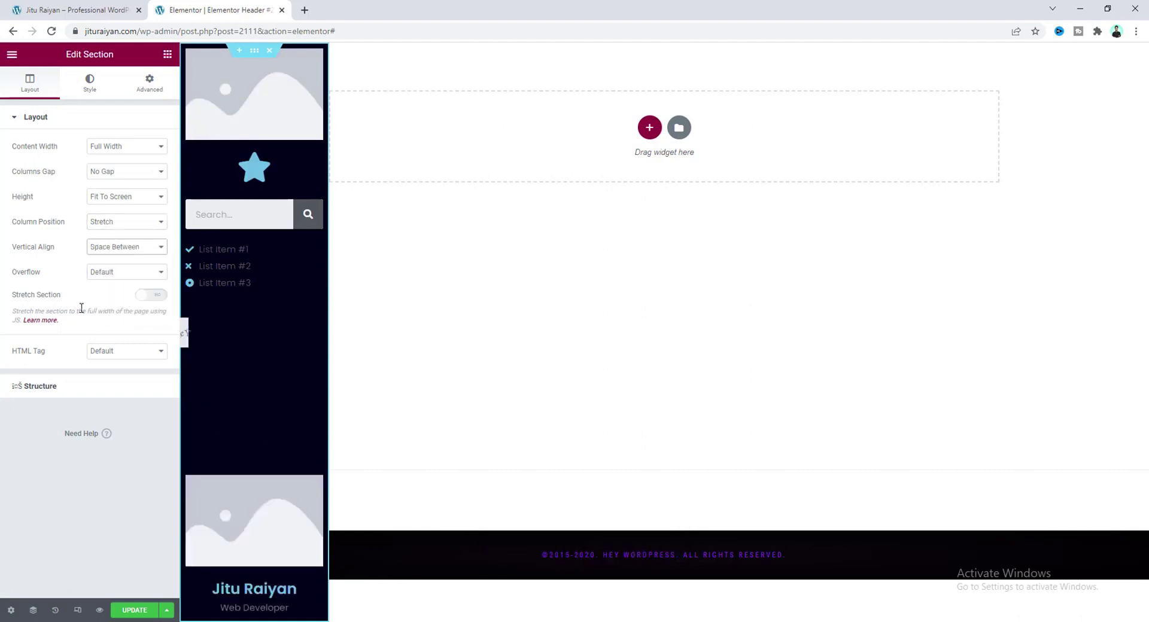
Replace the upper image widget's placeholder with the JR logo, J-12-4-1.png, from the media library.
click(257, 94)
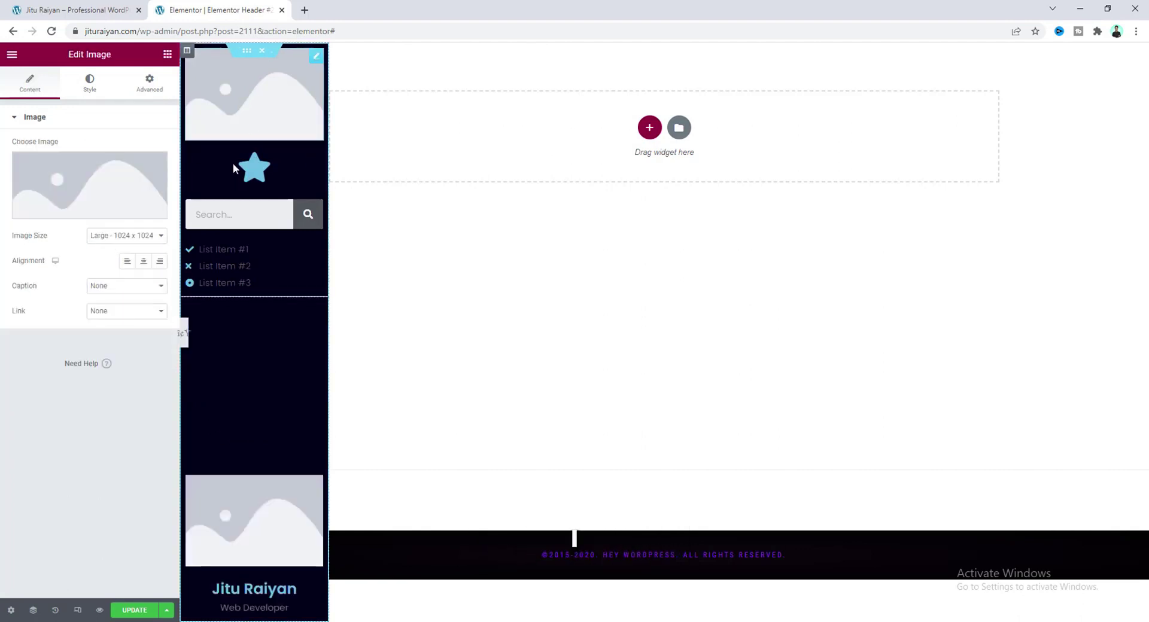
click(103, 182)
click(280, 182)
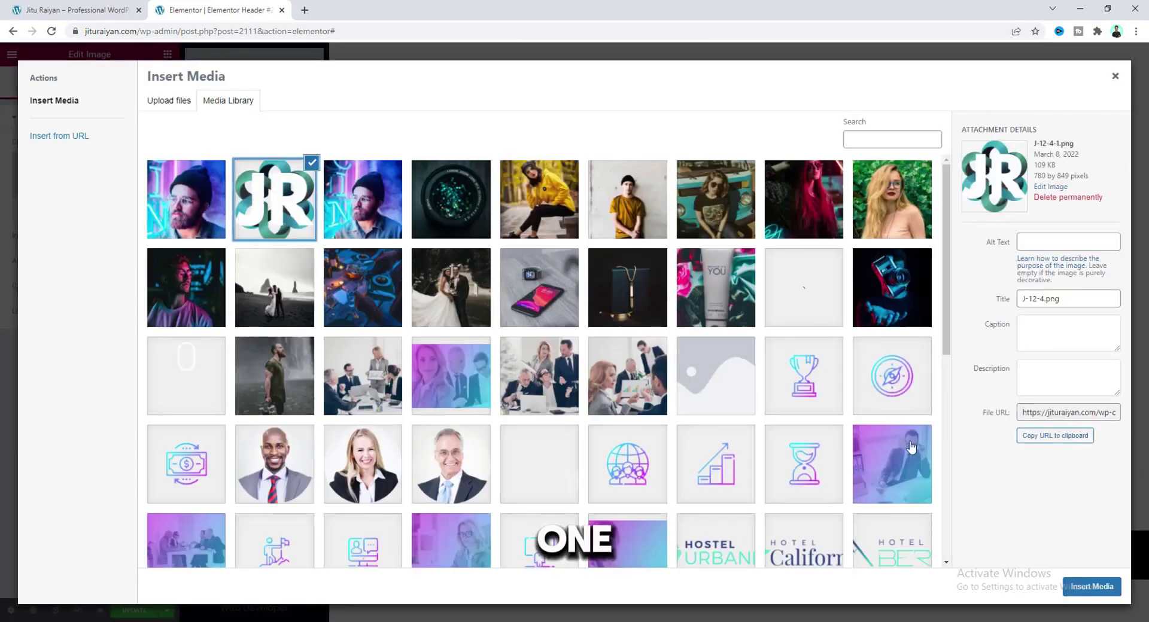
click(1092, 586)
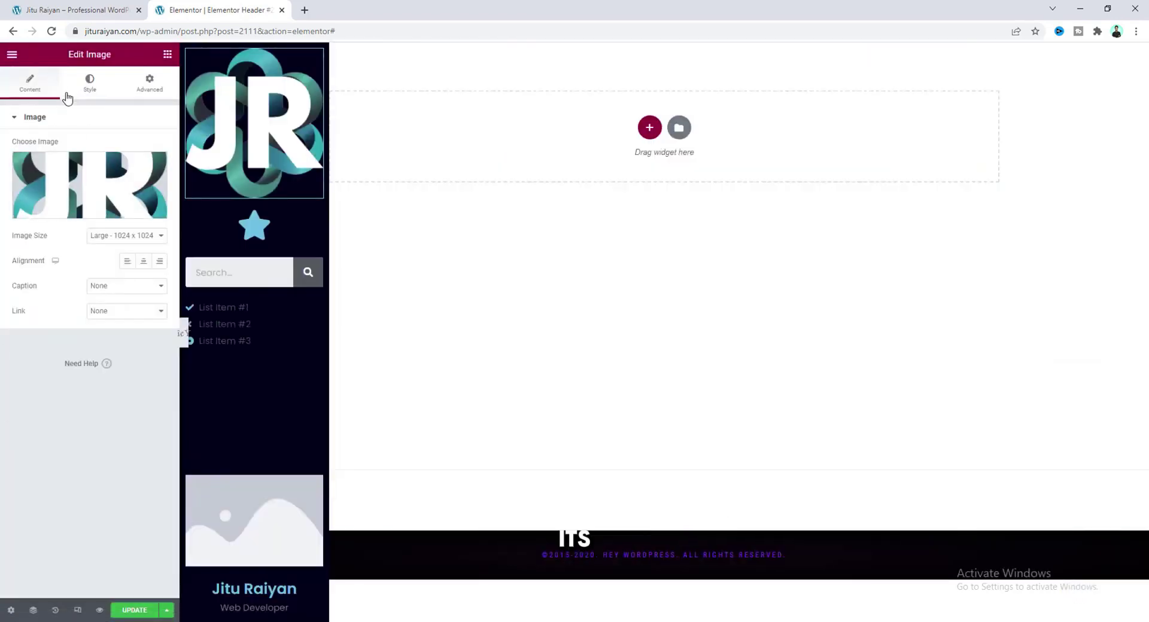
Set the JR logo image's width to 40 px.
click(90, 83)
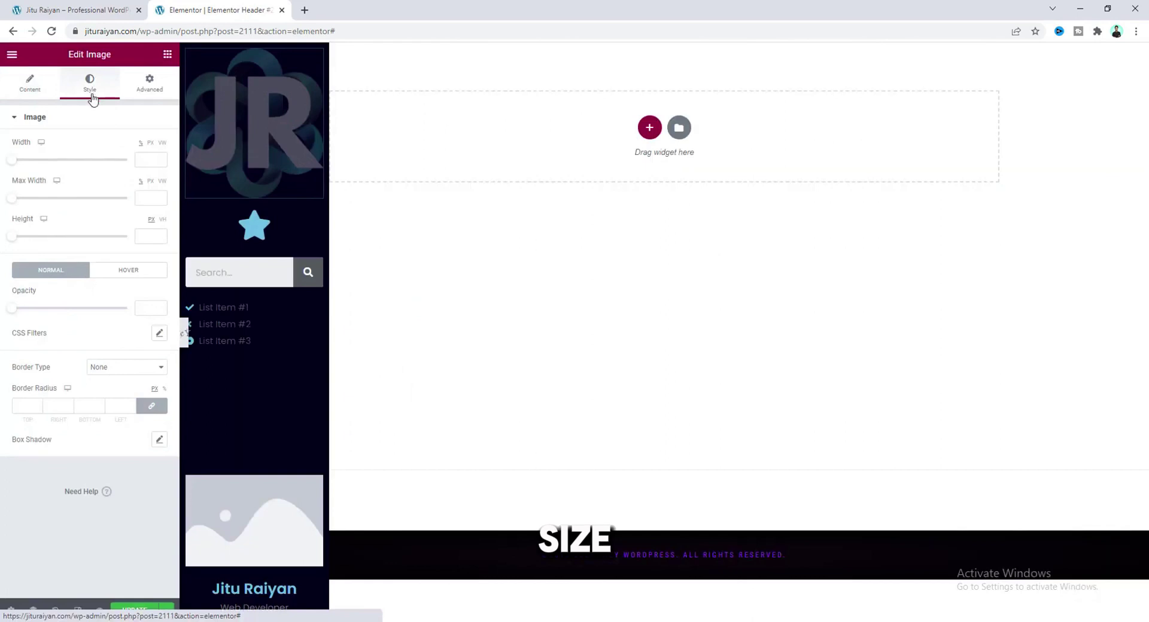
click(148, 160)
text(40)
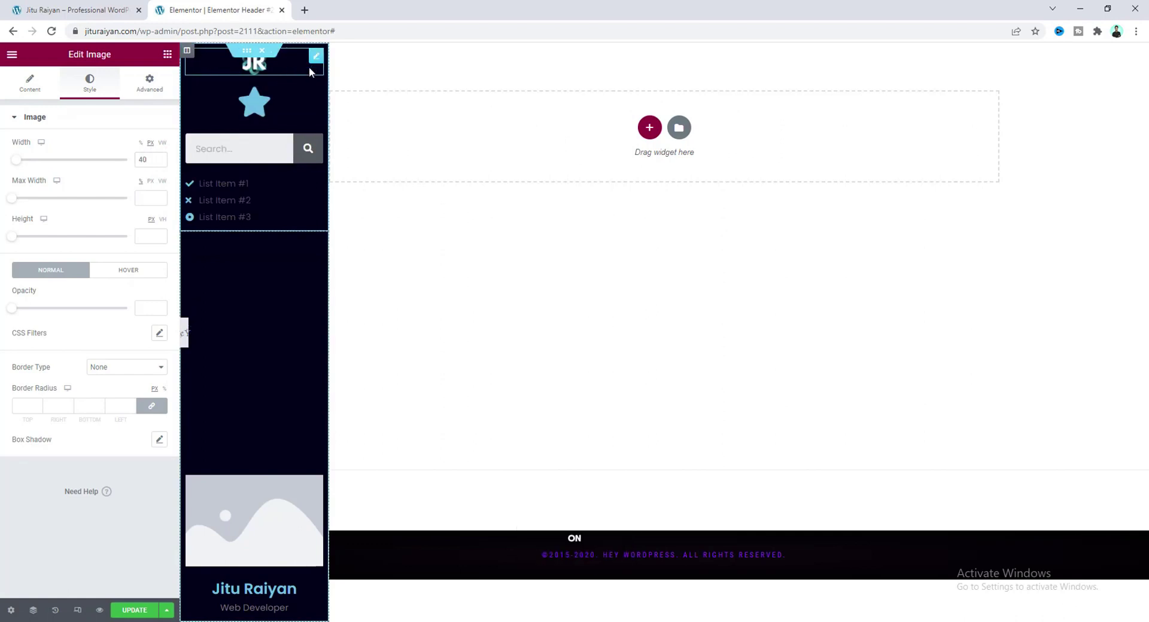
Give the logo Inline (auto) width and Absolute position, with a horizontal offset of 22 and a vertical offset of 30.
click(151, 86)
click(103, 486)
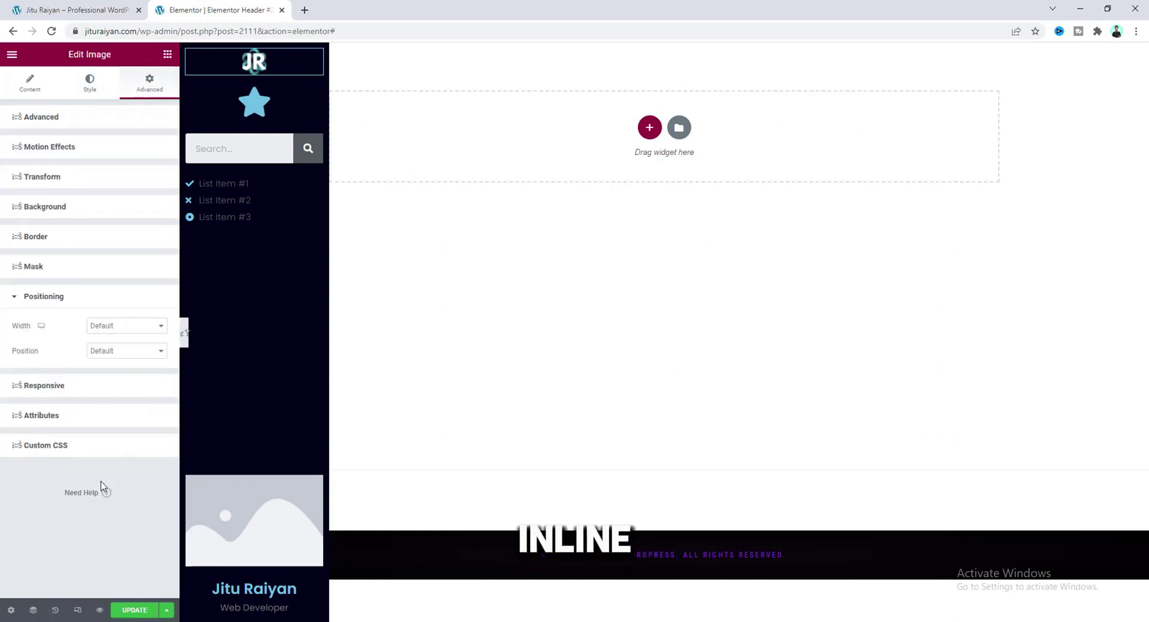
click(126, 325)
click(122, 361)
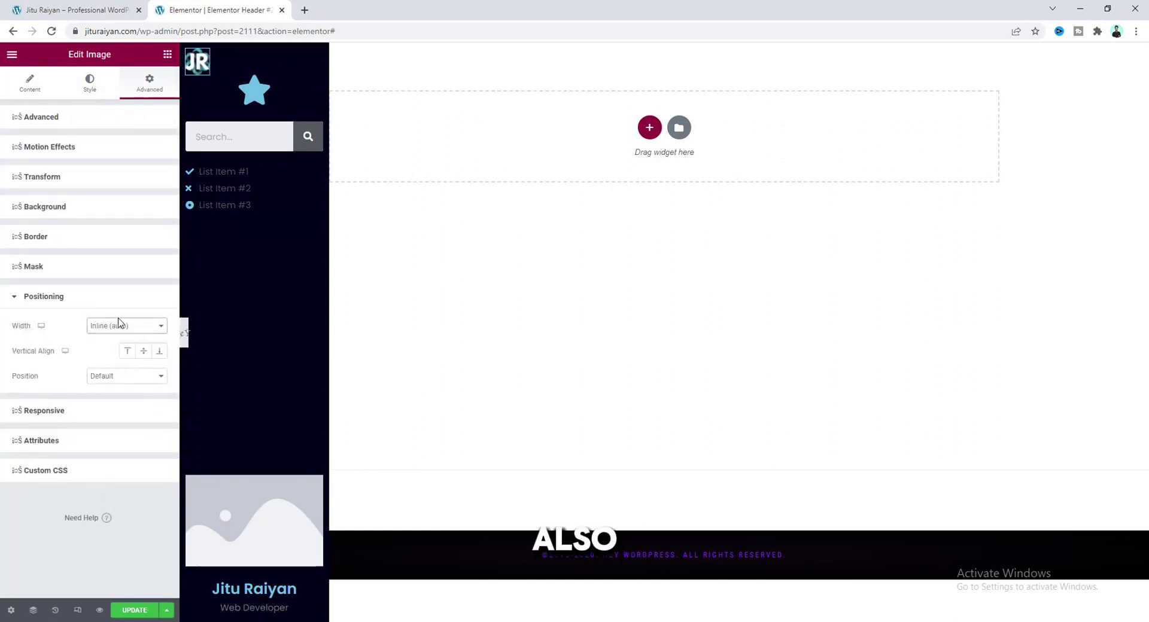
click(112, 377)
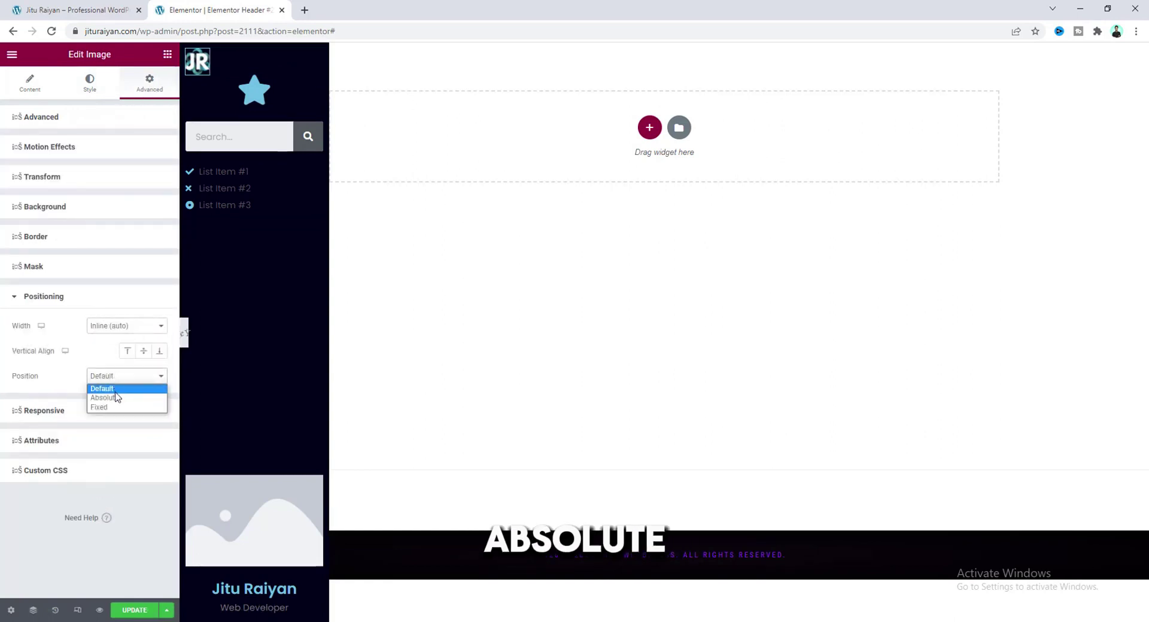
click(103, 398)
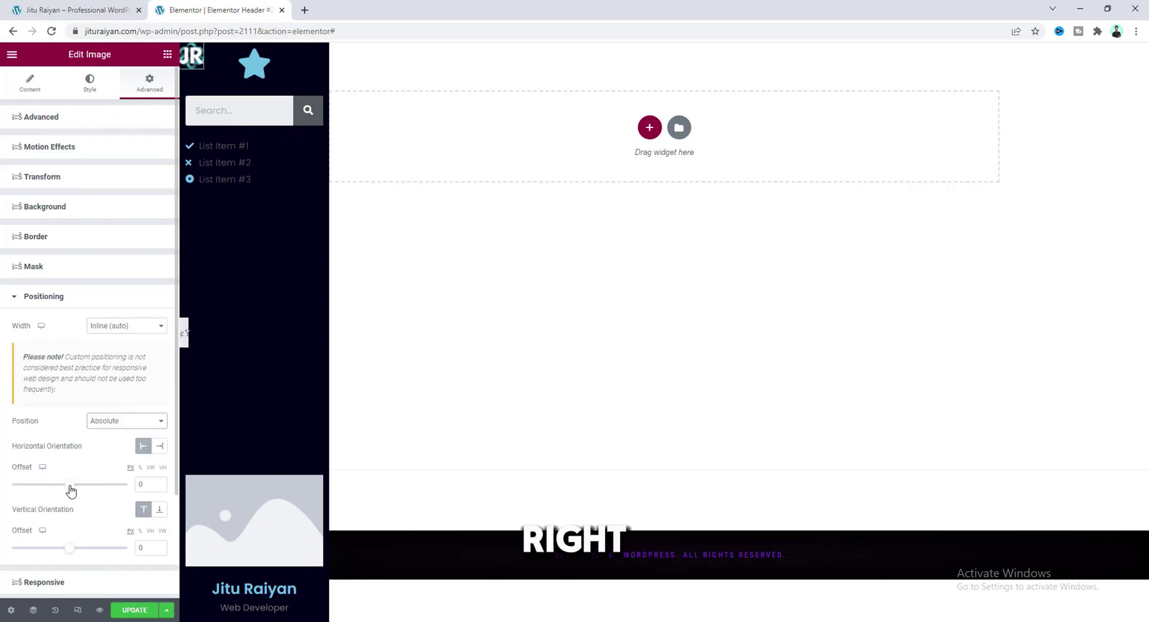
drag(70, 486, 71, 485)
drag(69, 548, 70, 548)
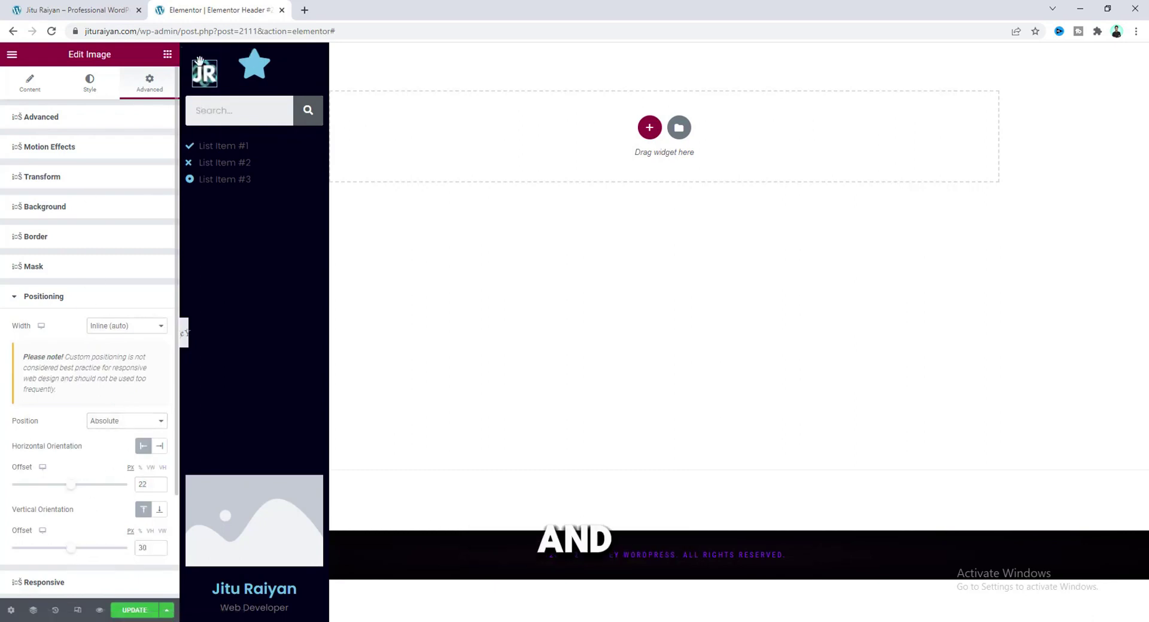
Link the logo to a Custom URL that uses the dynamic Site URL tag.
click(30, 84)
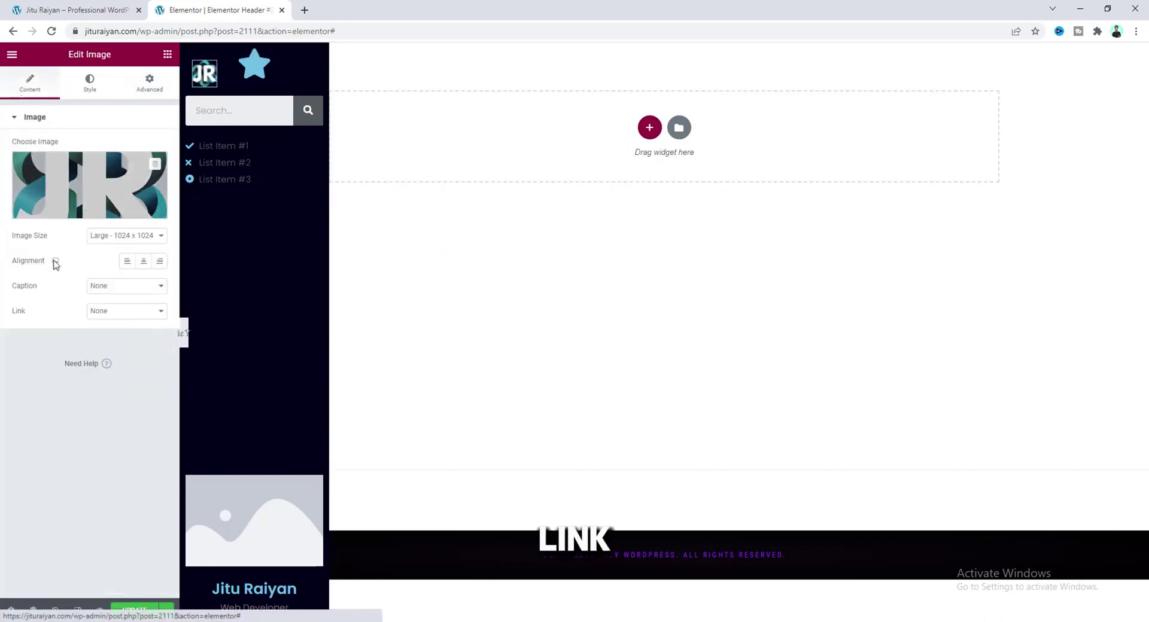
click(107, 311)
click(113, 347)
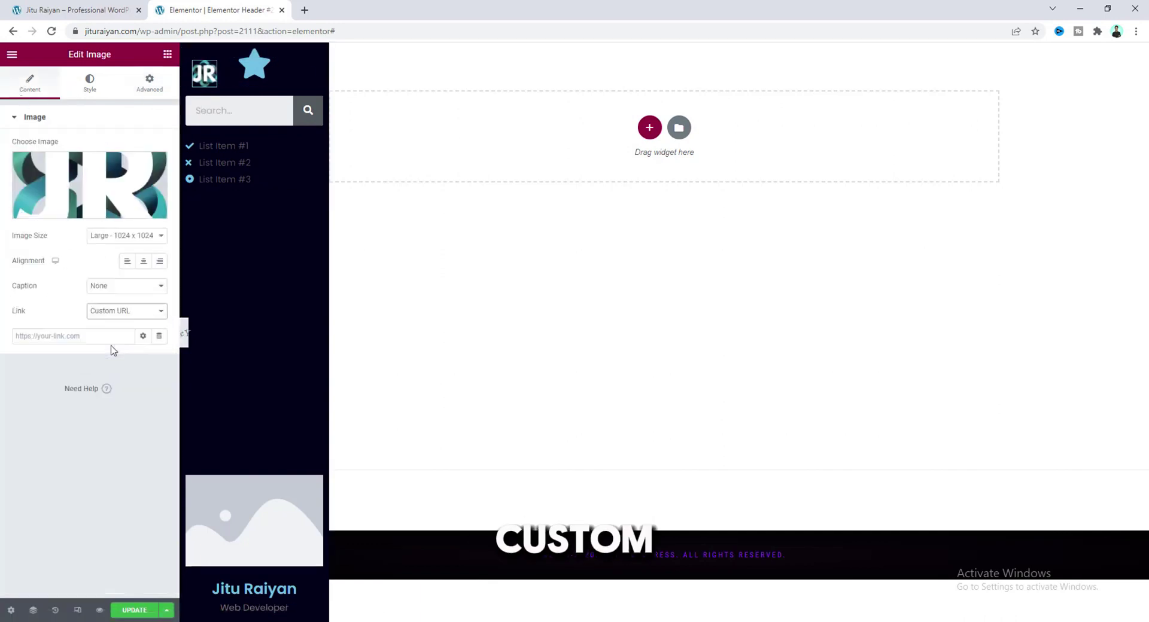
click(158, 337)
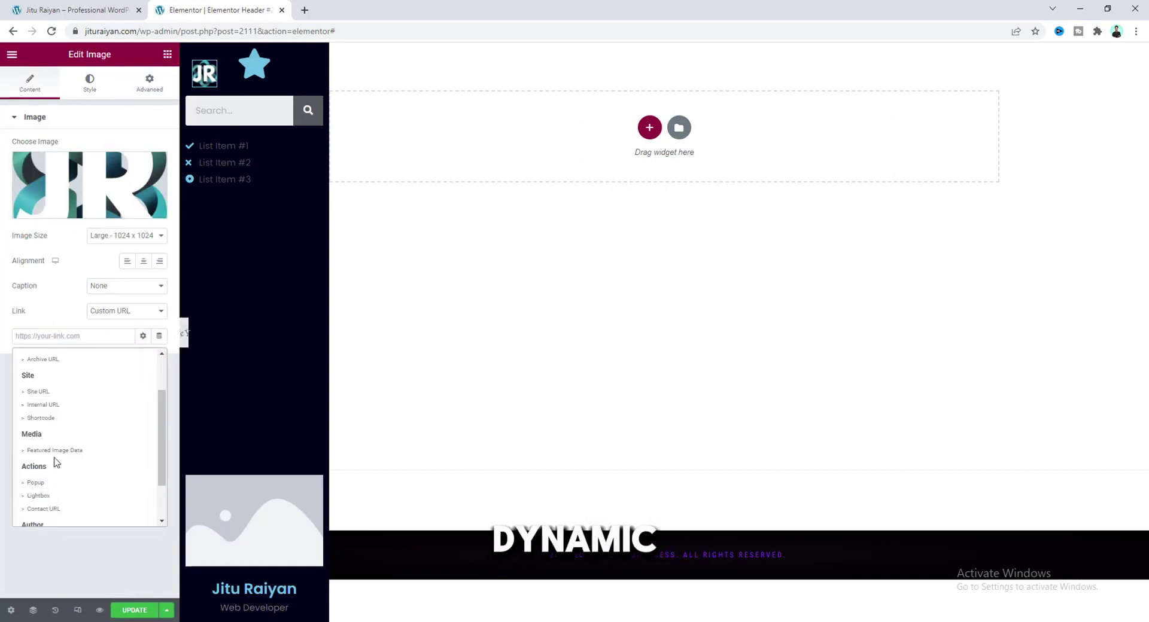
scroll(55, 473, down, 1)
scroll(55, 469, up, 2)
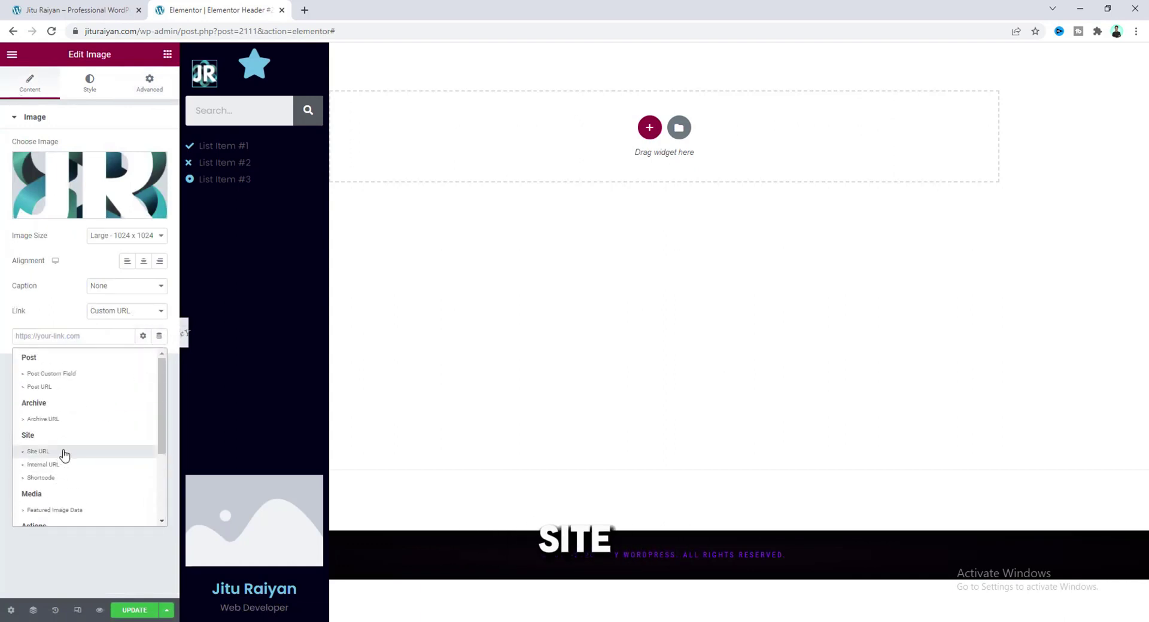
click(63, 452)
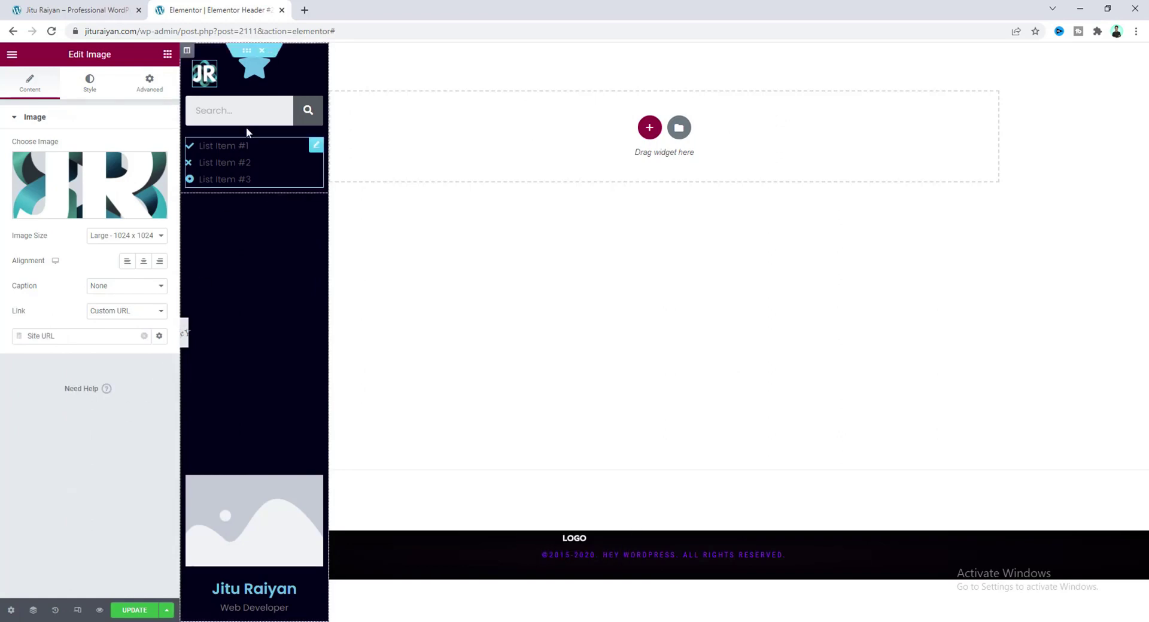
Replace the Icon widget's star with the Bars icon from the icon library.
click(256, 75)
mouse_move(90, 191)
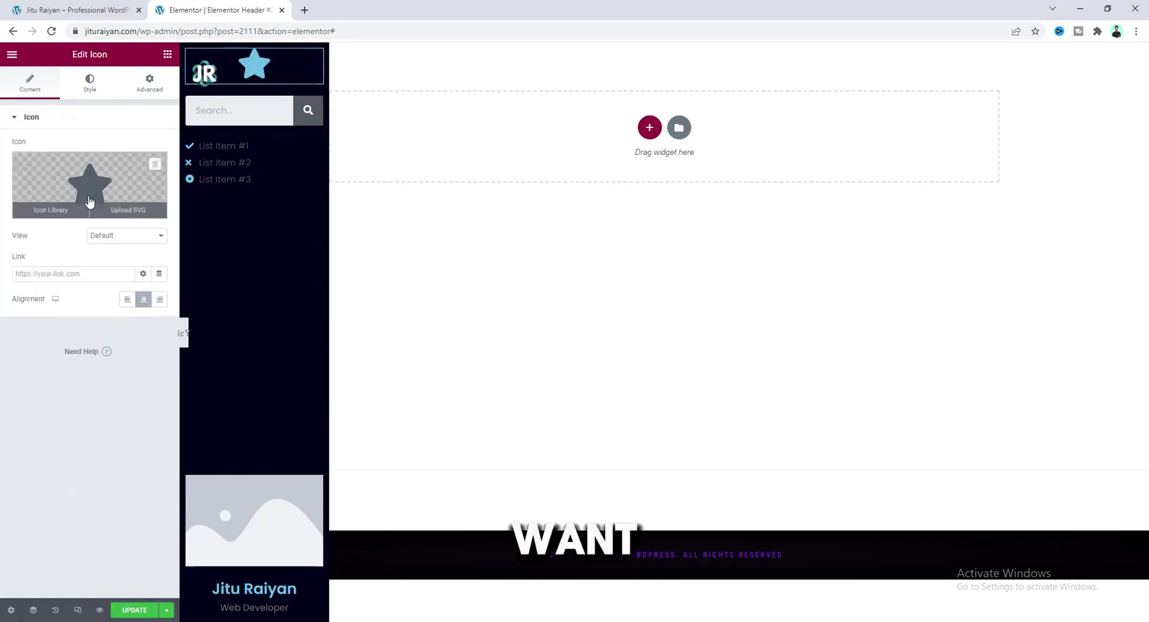
click(51, 208)
click(494, 156)
text(bar)
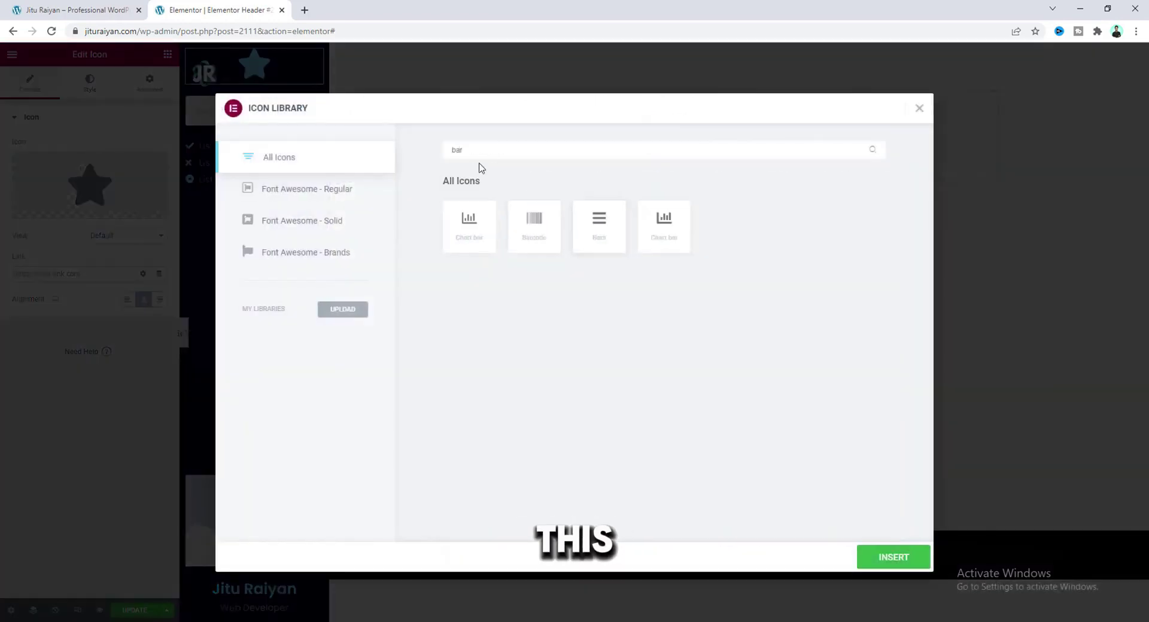
click(598, 222)
click(893, 557)
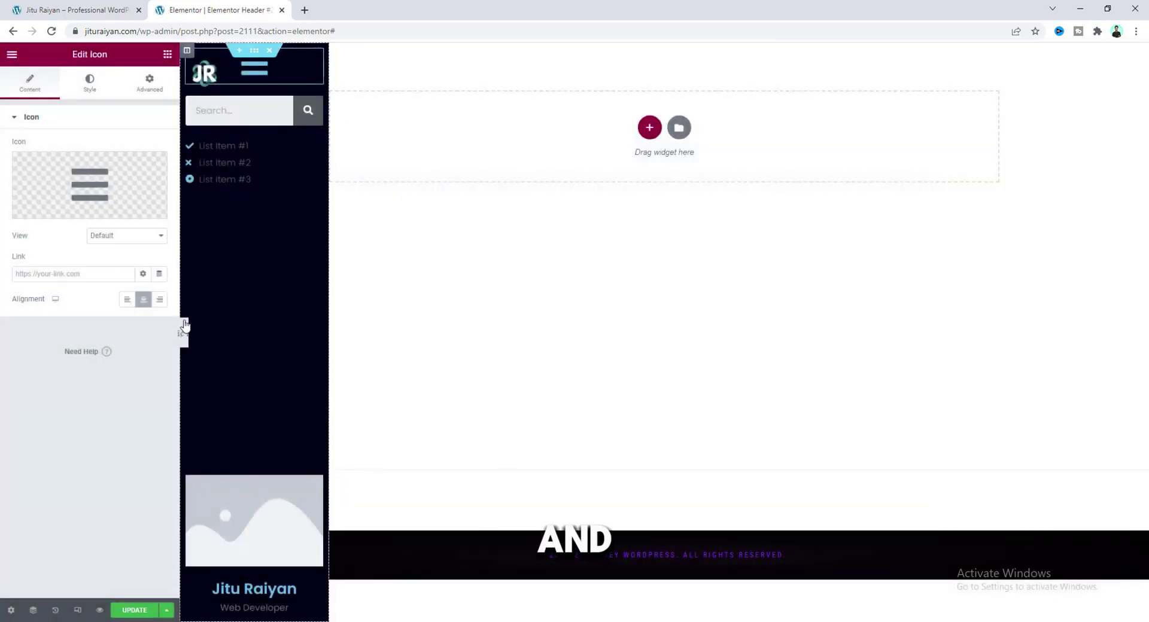
Change the bars icon's primary color to white and its size to 28.
click(89, 84)
click(159, 171)
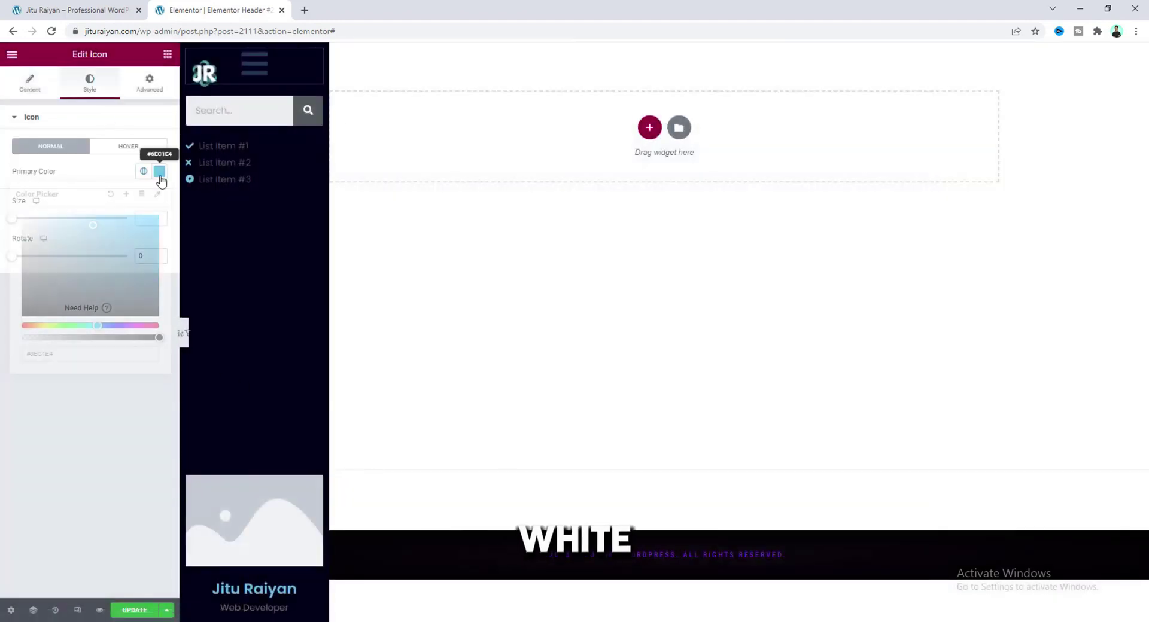
click(76, 170)
drag(14, 219, 22, 220)
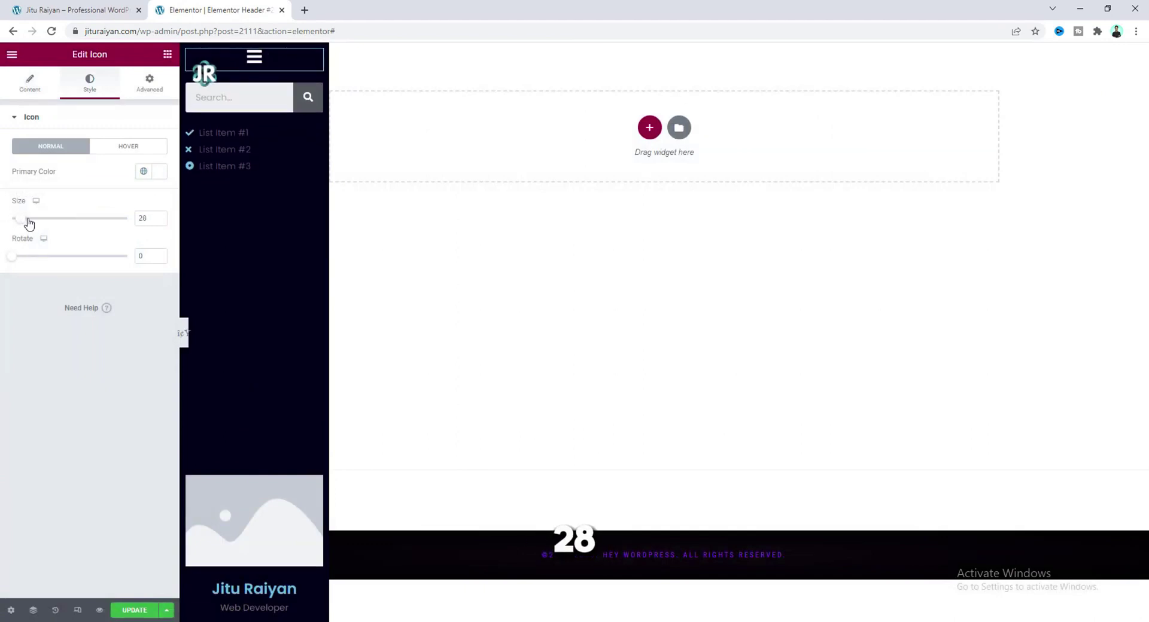
Set the bars icon's width to Inline (auto) and its position to Absolute.
click(154, 84)
click(85, 479)
click(127, 326)
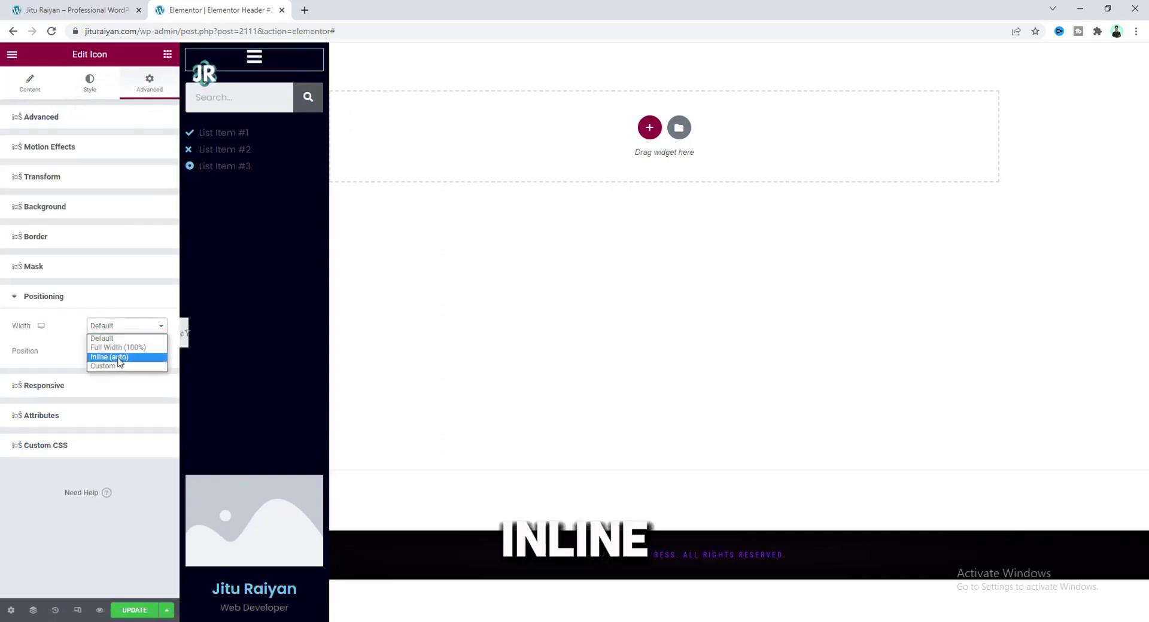
click(118, 357)
click(125, 377)
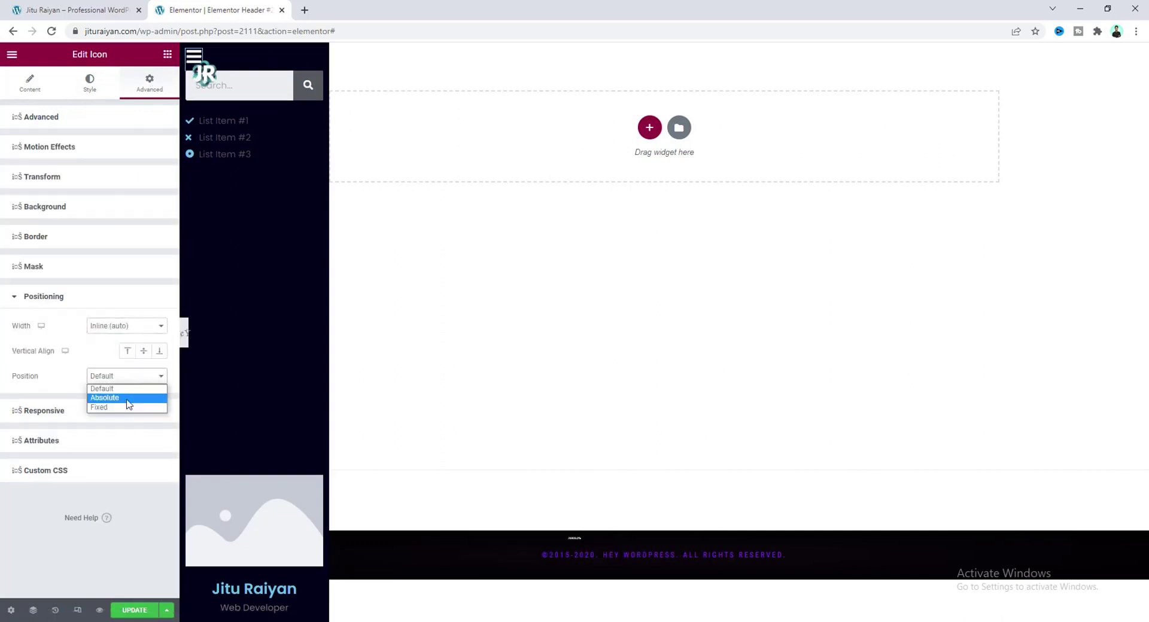
click(126, 399)
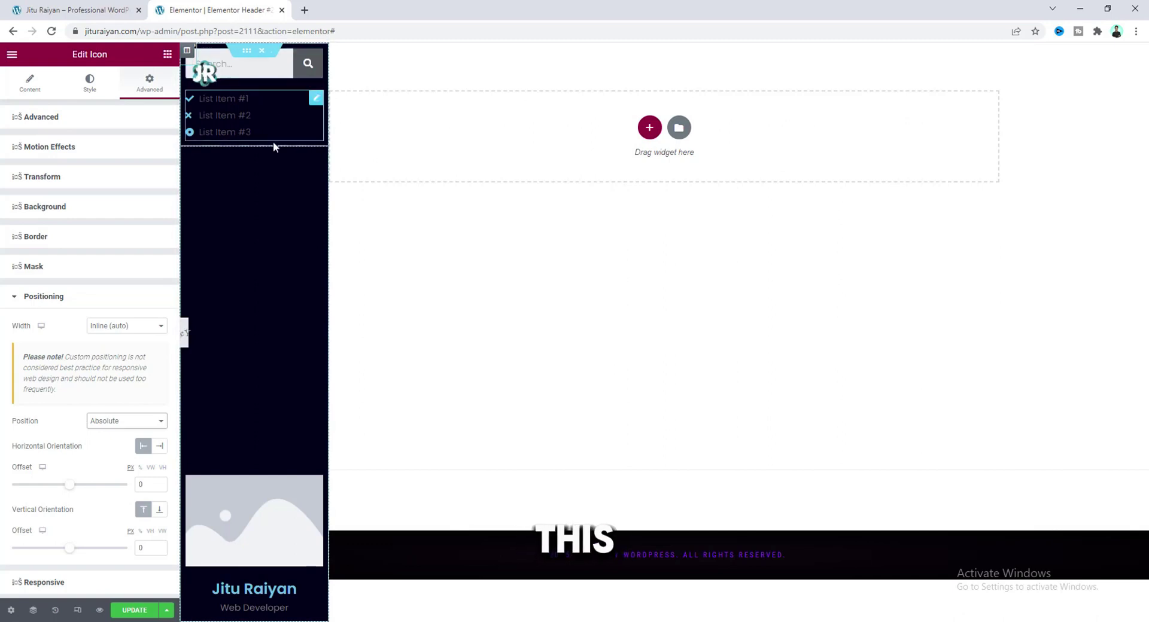
Give the Search Form widget a top margin of 130 and a bottom margin of 20.
click(286, 64)
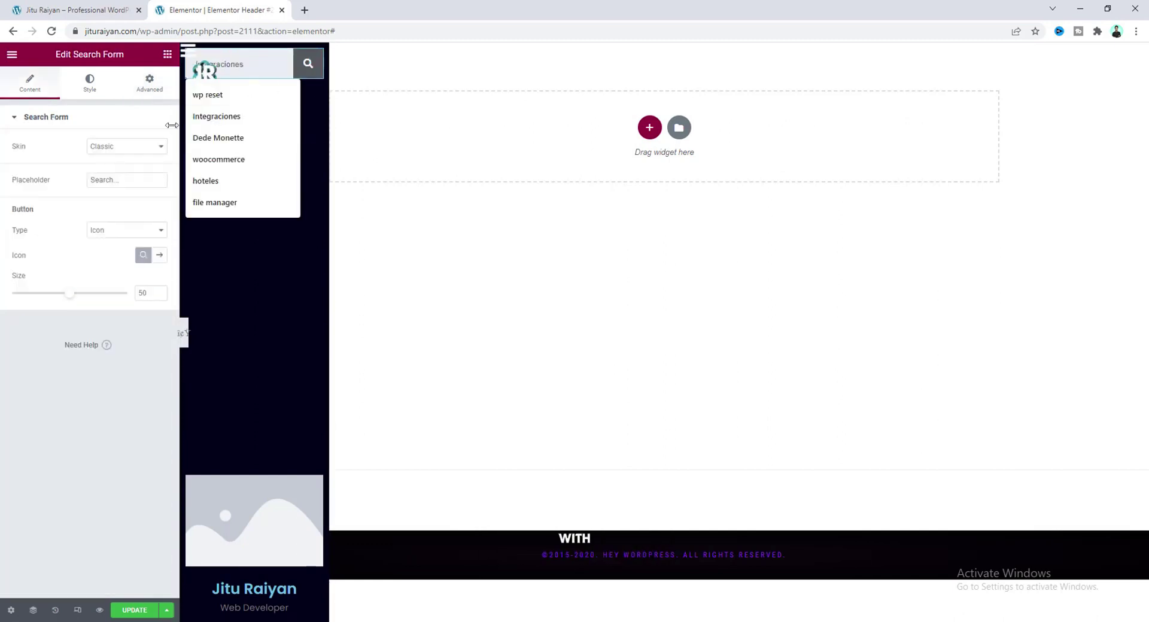
click(149, 83)
click(27, 160)
text(130)
click(86, 160)
text(20)
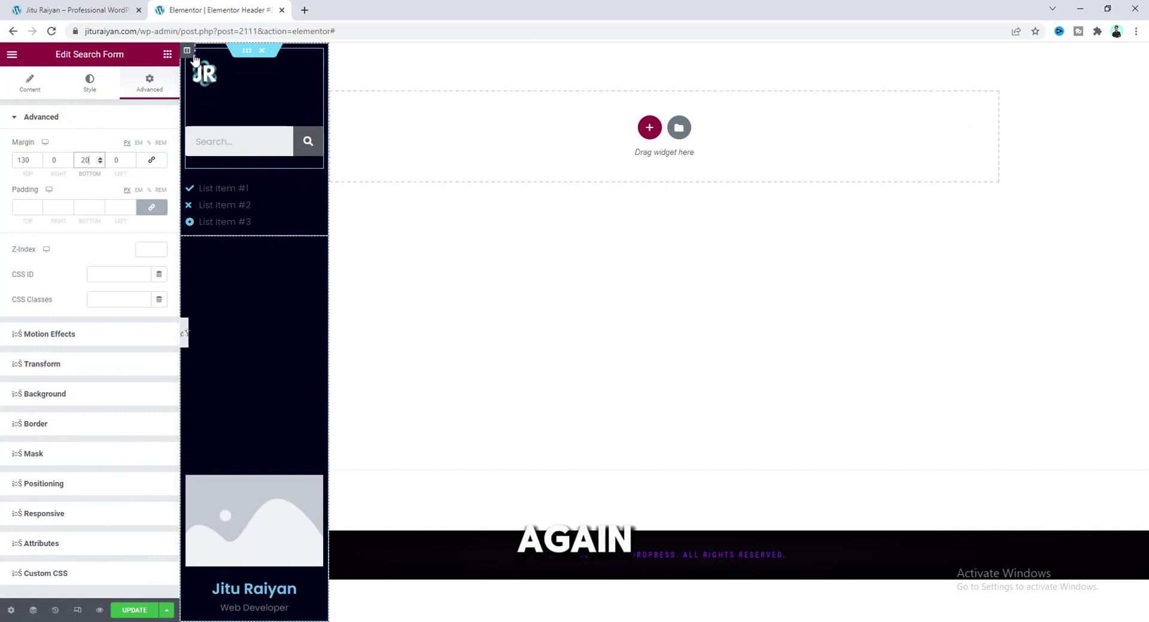
Orient the bars icon horizontally to the right with an offset of 22, and set its vertical offset to 38.
click(191, 52)
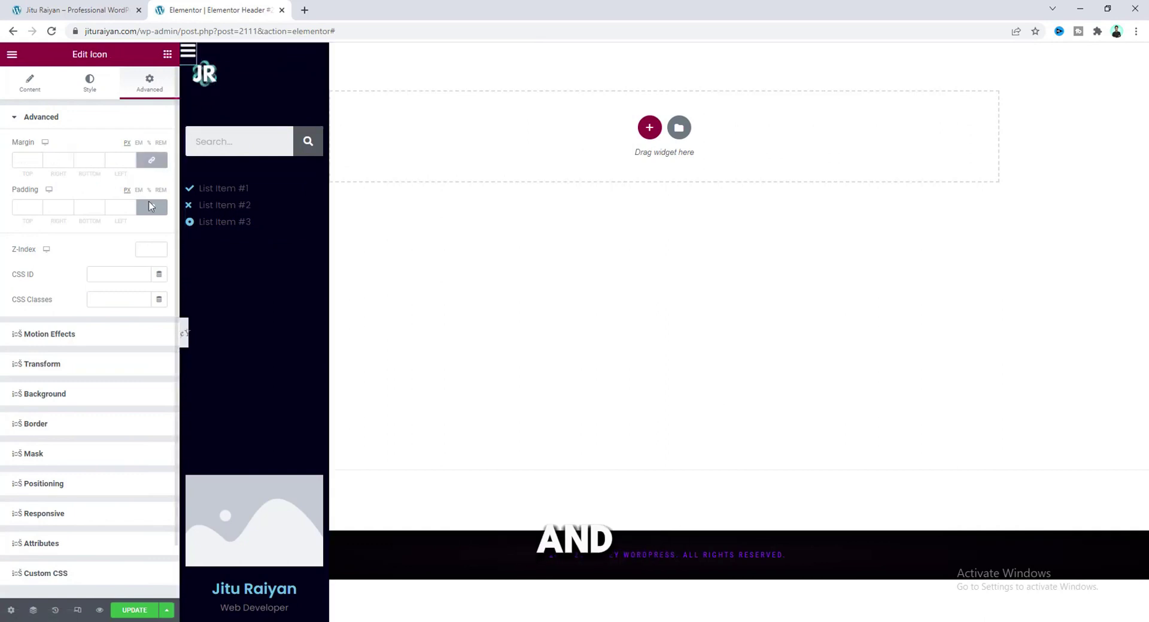
click(95, 490)
click(159, 445)
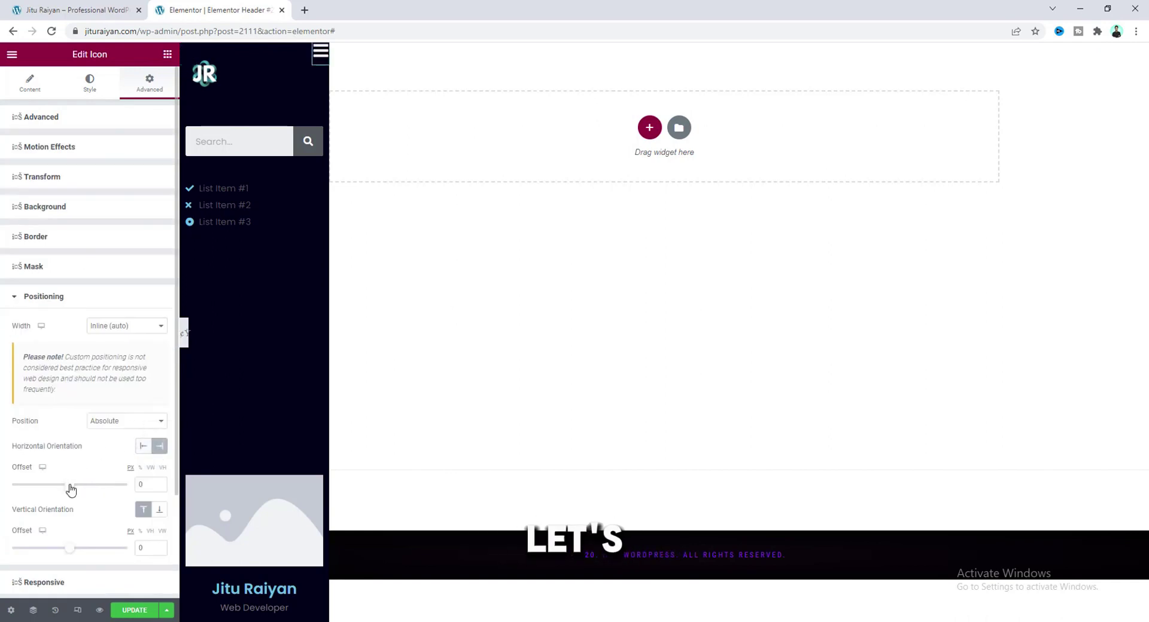
drag(71, 489, 73, 489)
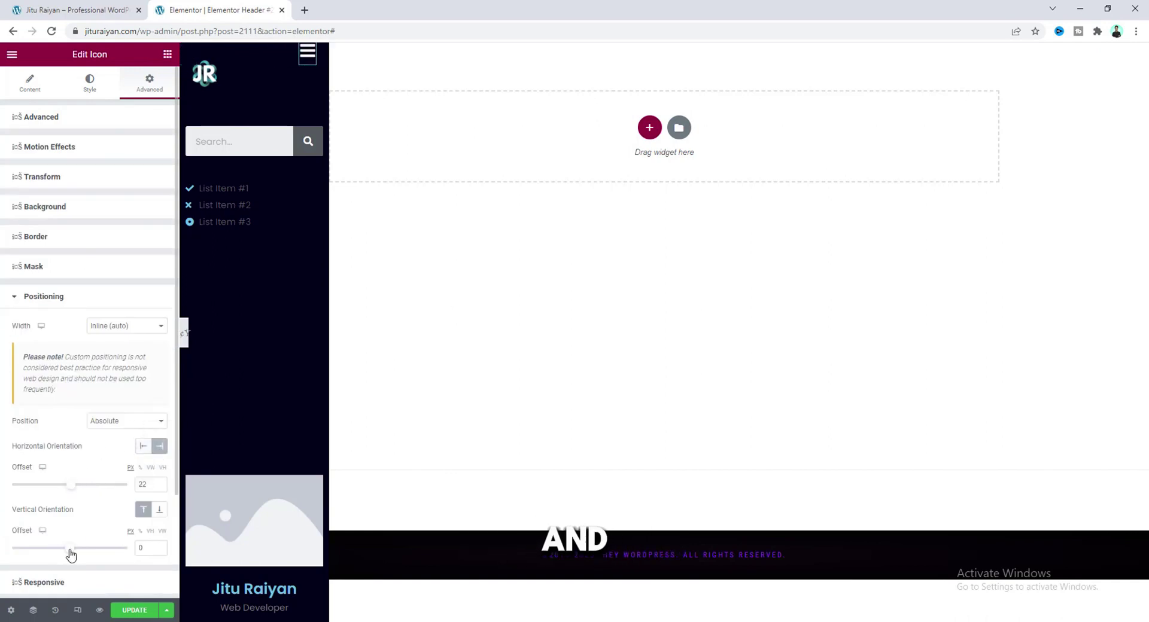
drag(71, 554, 81, 549)
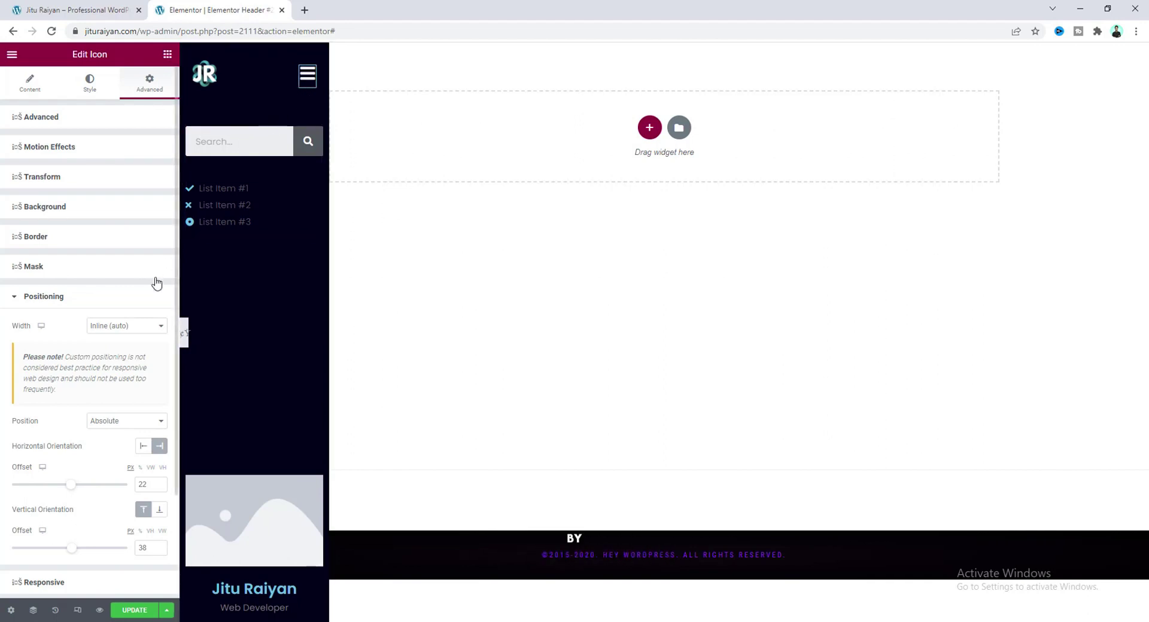
Paste custom CSS into the bars icon that redraws it as thin lines, with gap 0.25em, weight 0.05em and width 0.8em.
scroll(116, 509, down, 3)
click(118, 518)
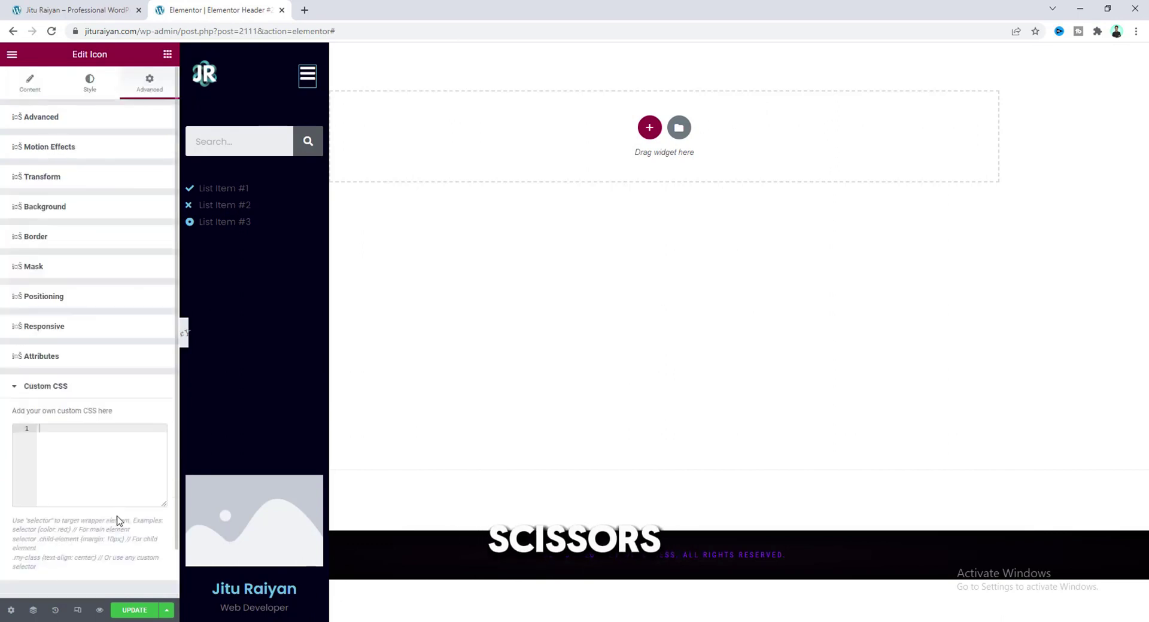
key(ctrl+v)
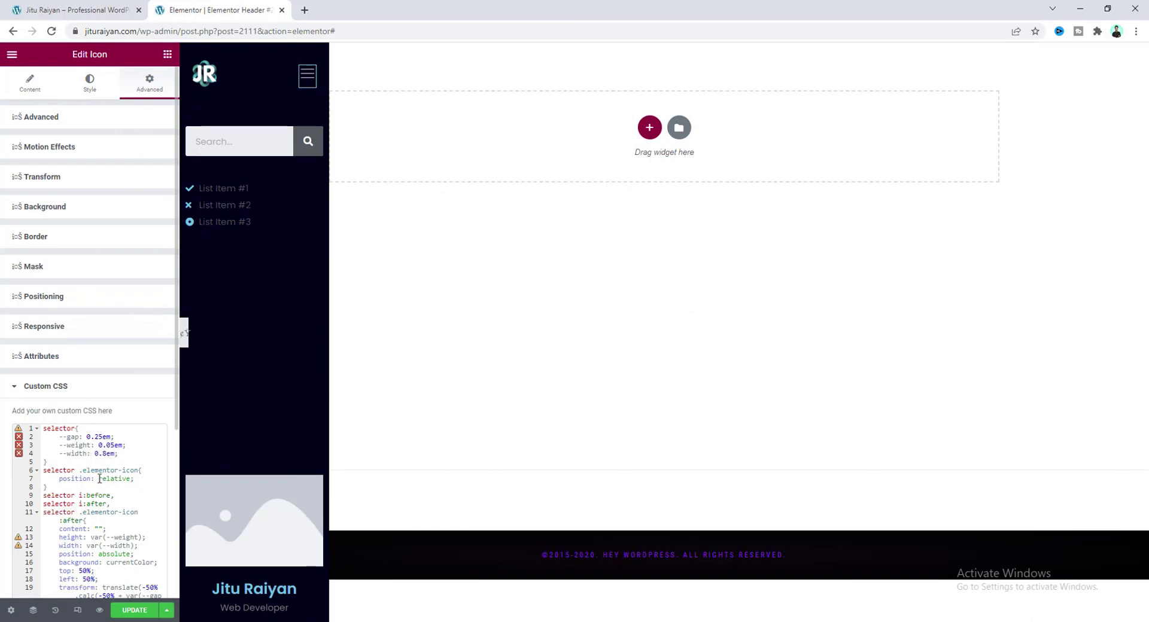
scroll(125, 488, down, 4)
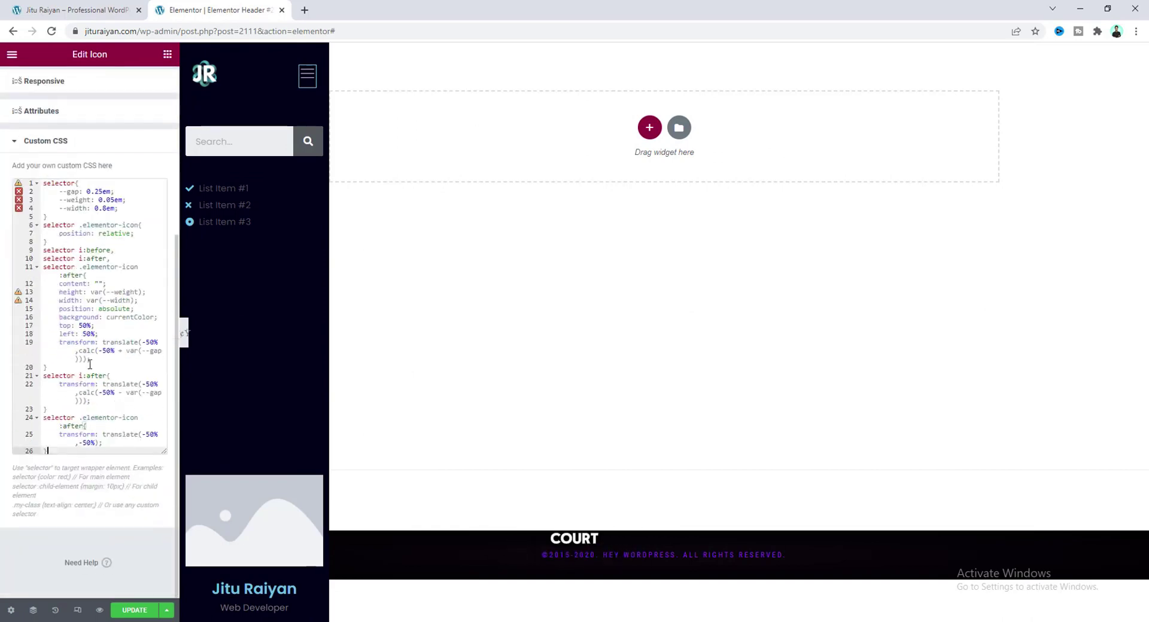
scroll(93, 450, up, 4)
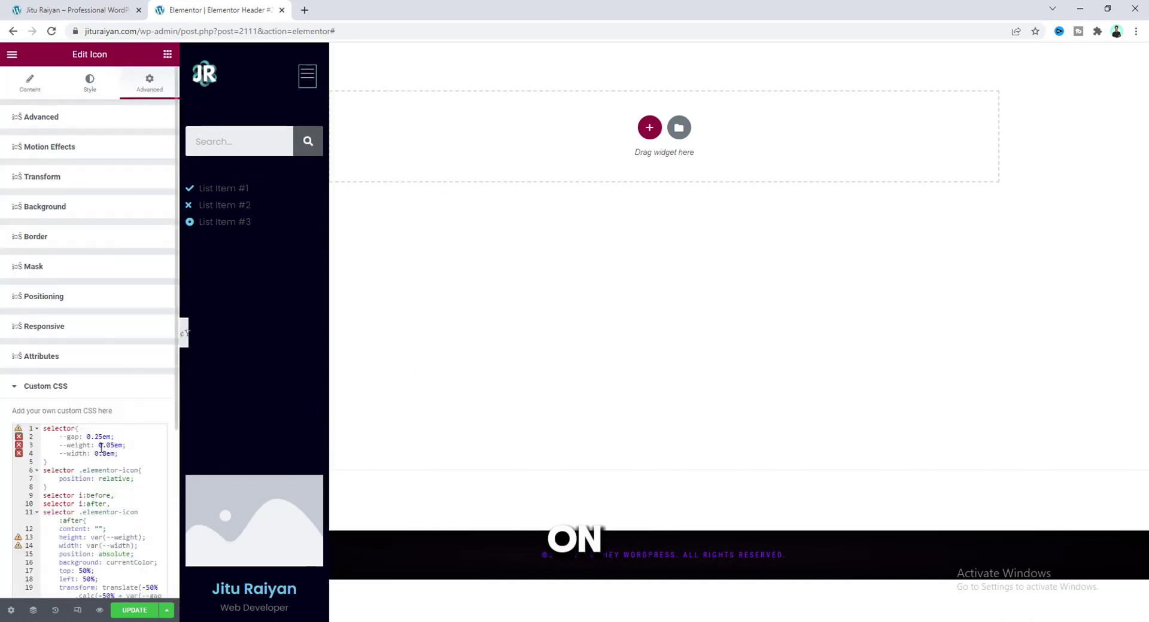
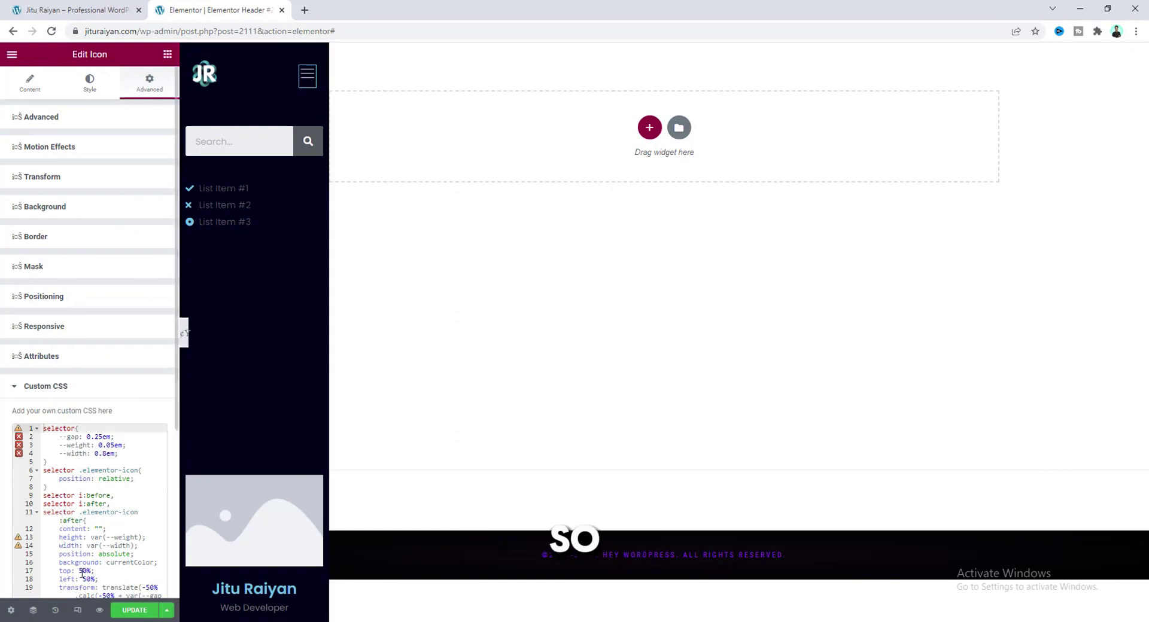
Change the Search Form's skin to Minimal.
click(242, 144)
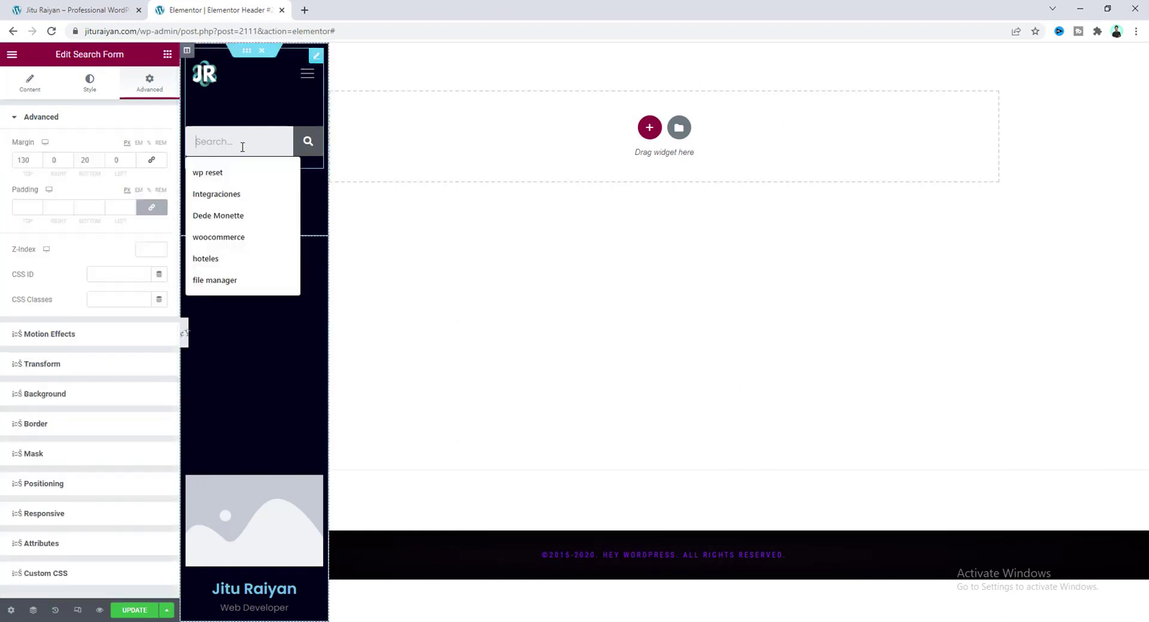
click(31, 91)
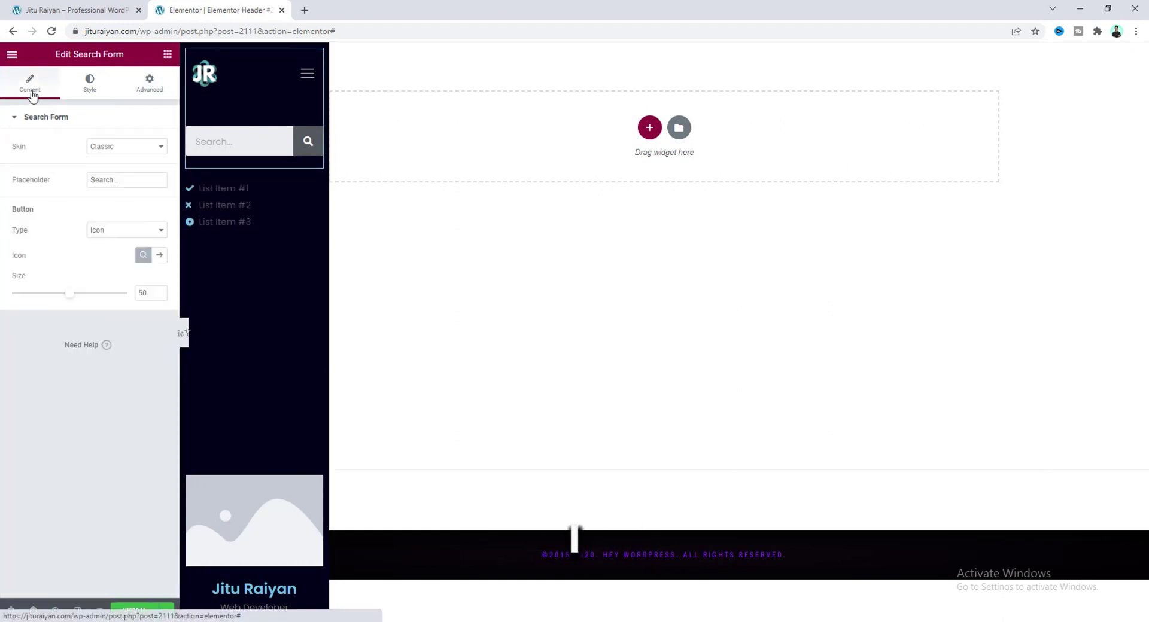
click(105, 146)
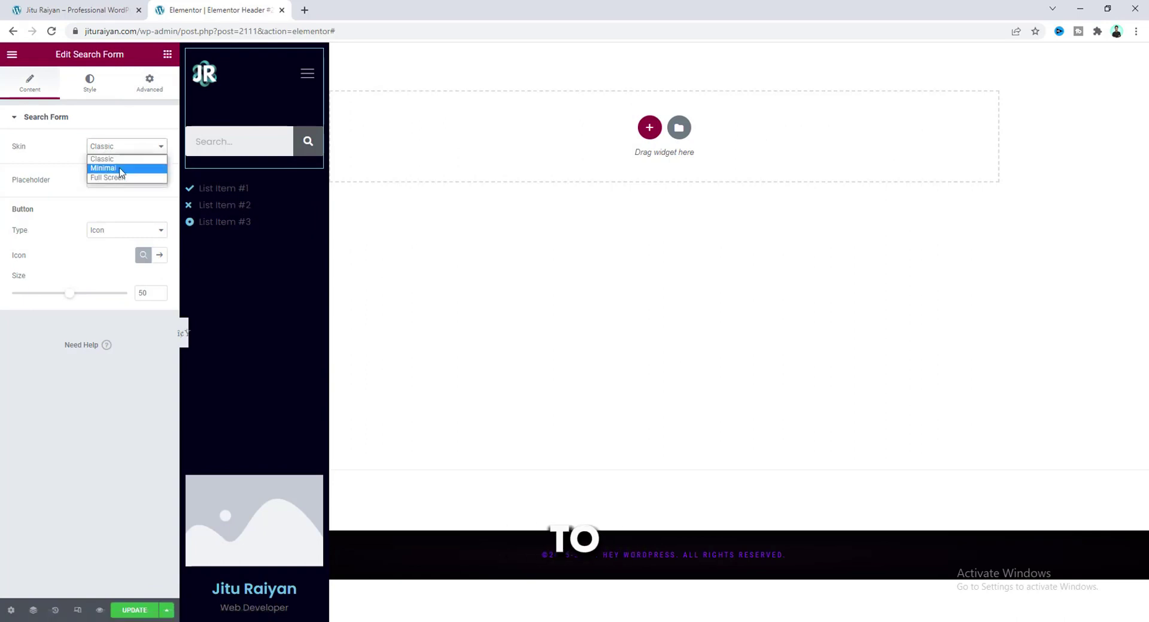
click(120, 169)
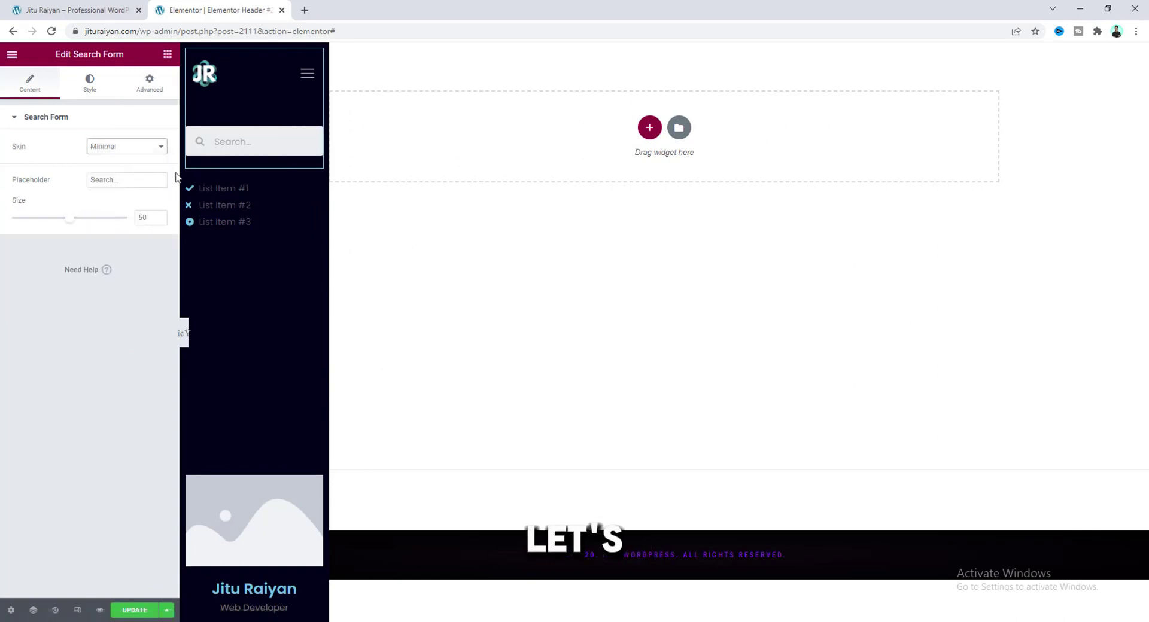
Set the Search Form's size to 52 and give its input field a dark blue background color.
click(160, 215)
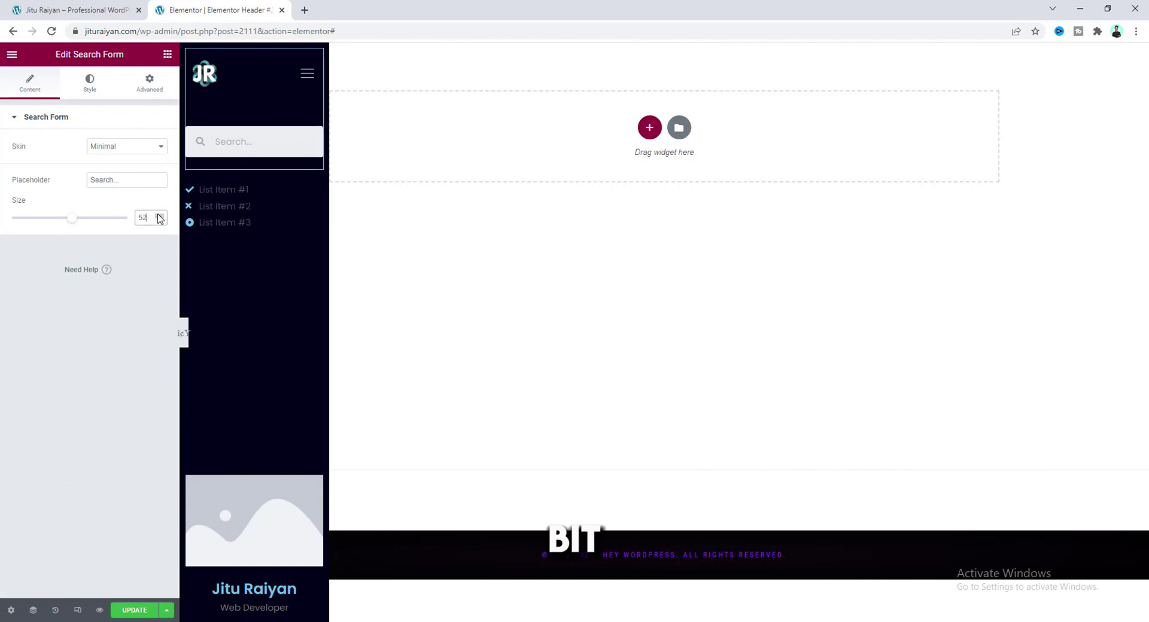
click(93, 89)
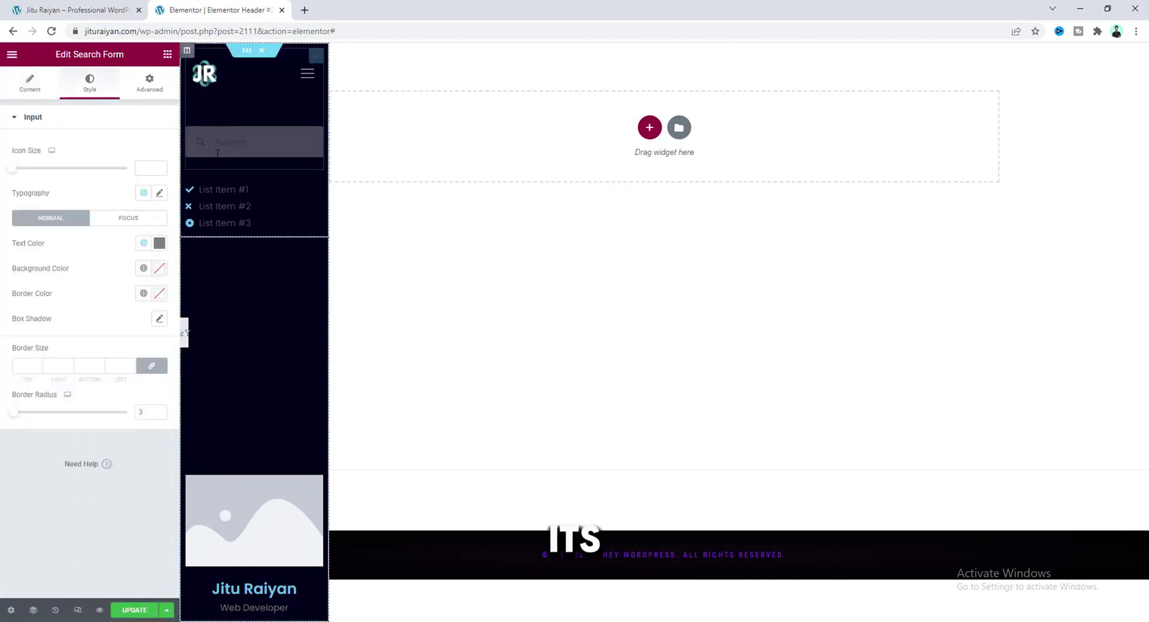
click(160, 267)
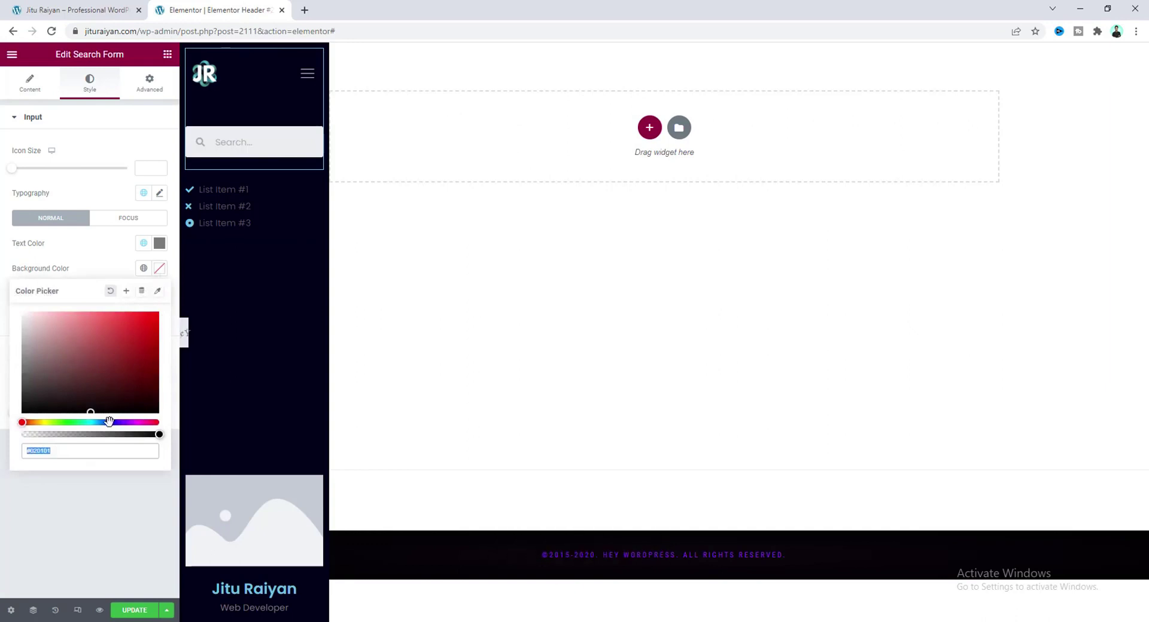
click(109, 422)
click(98, 376)
click(154, 271)
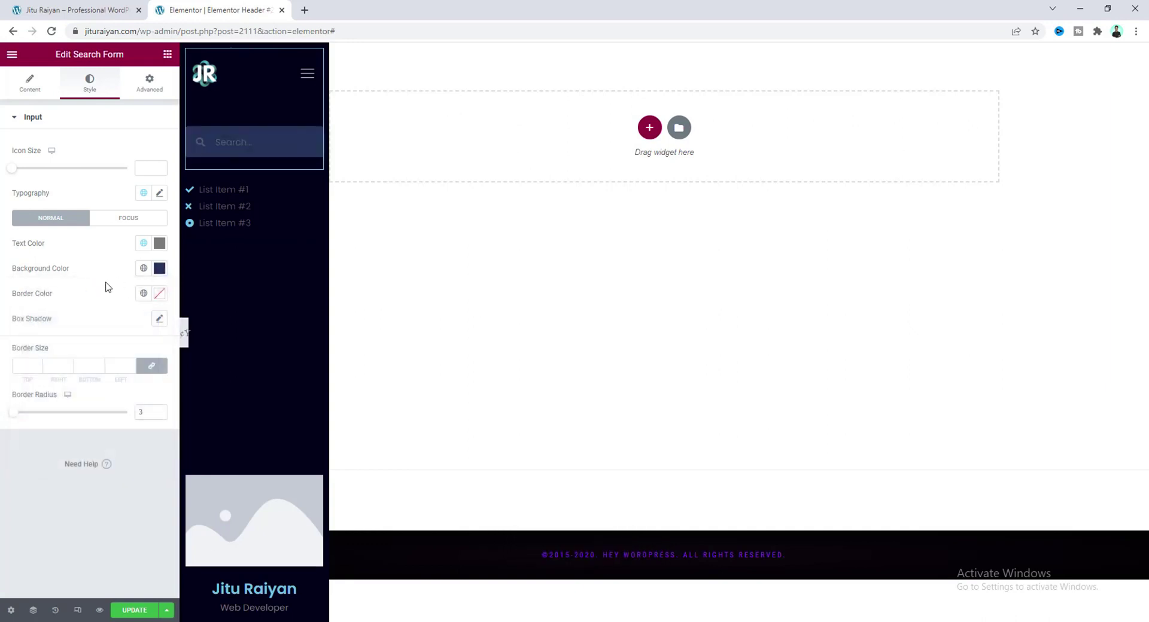
Style the search input with text color #FFFFFF, icon size 14, left border size 6 with other sides 0, and border radius 8.
click(156, 246)
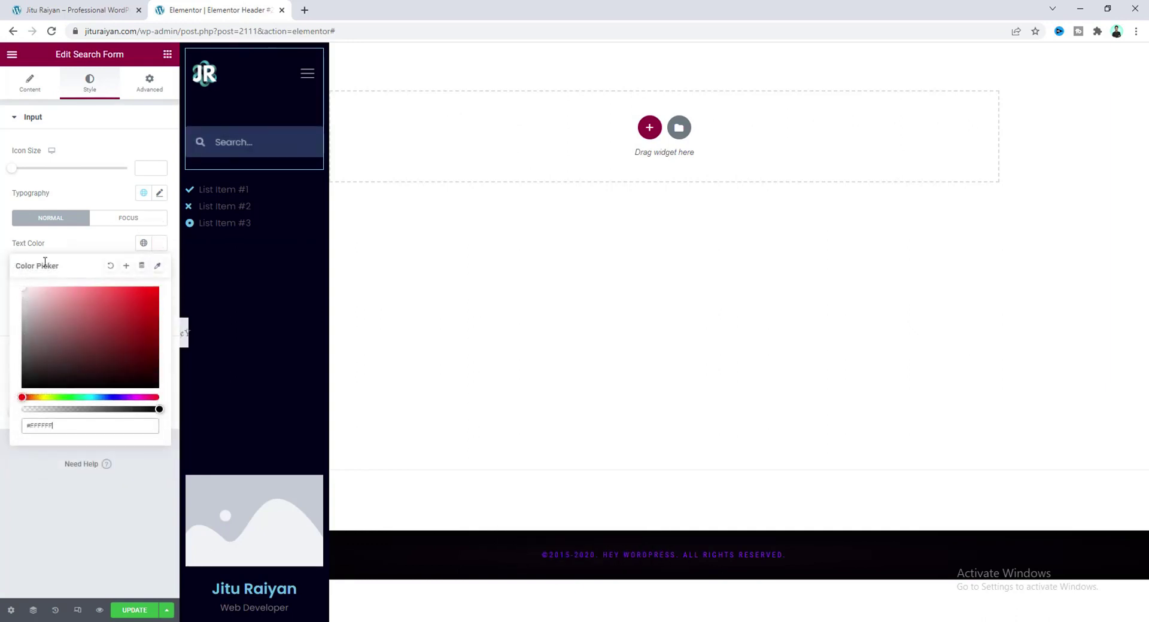
click(114, 249)
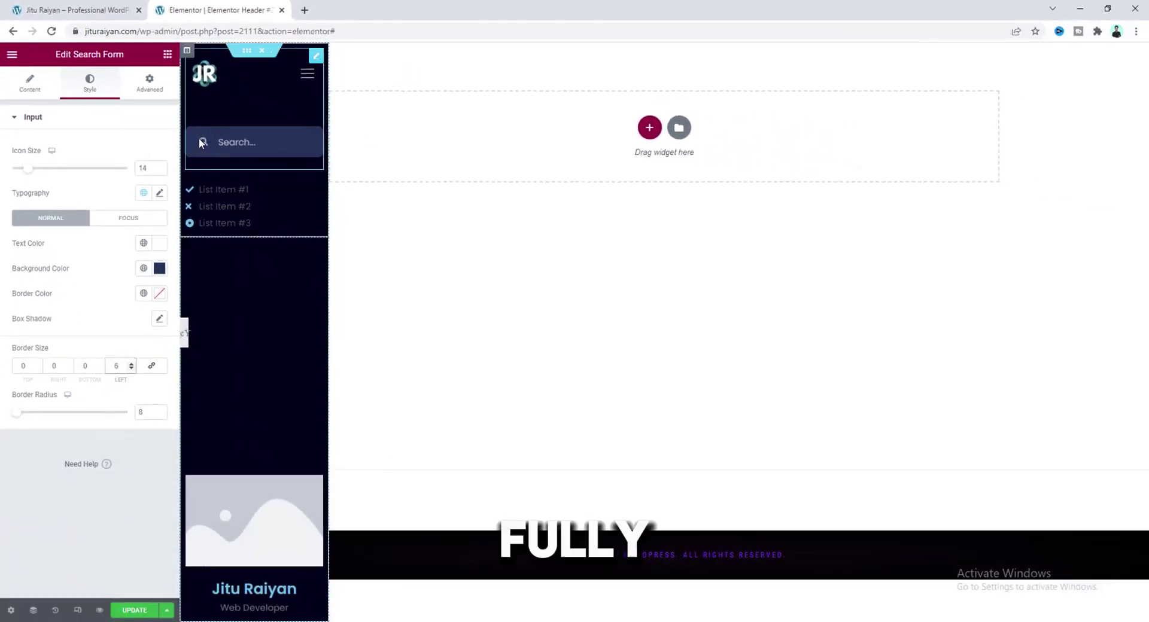
Add custom CSS to the Search Form that sets the opacity of .elementor-search-form__icon to 1.
click(149, 83)
scroll(90, 392, down, 2)
click(101, 516)
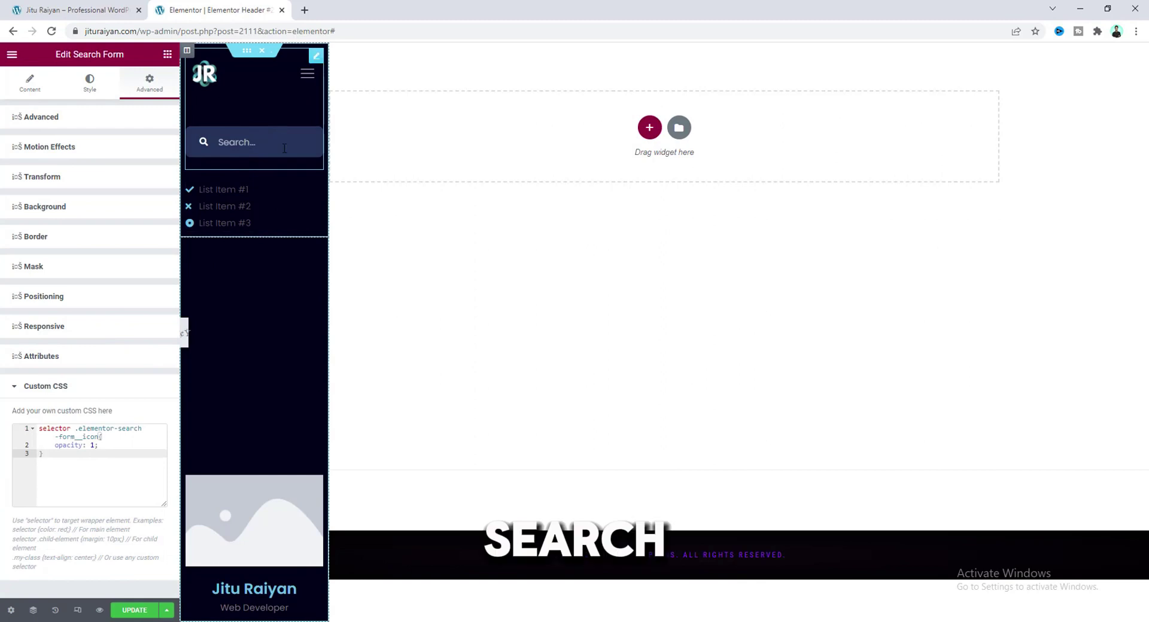
Rename the first Icon List item to Home and replace its check icon with the Home icon from the library.
click(264, 193)
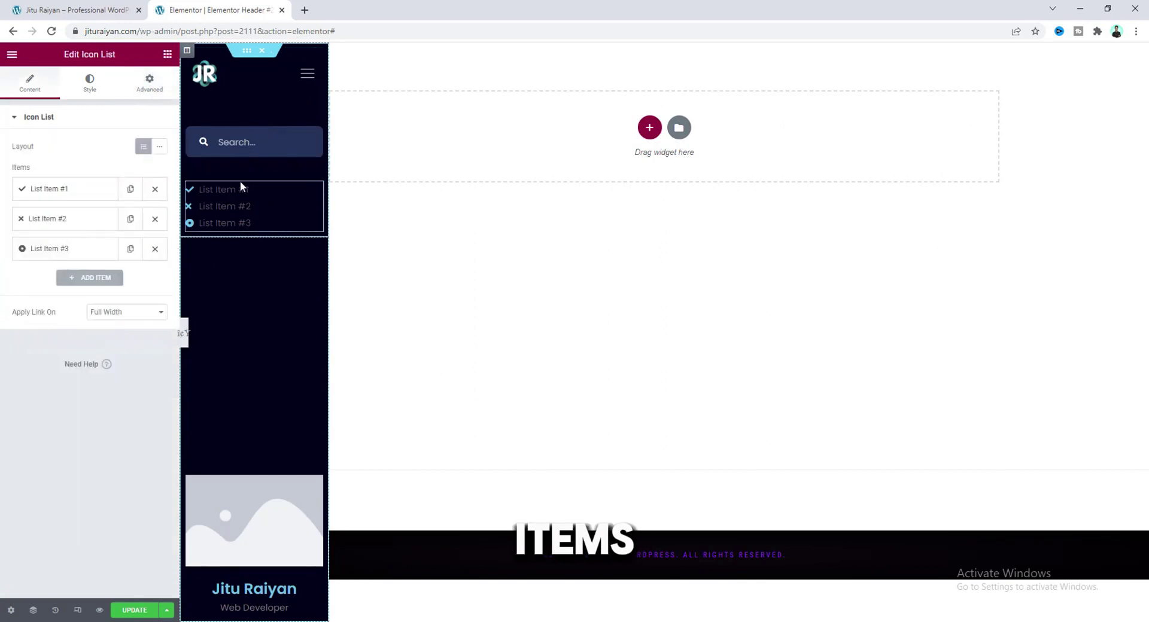
click(92, 191)
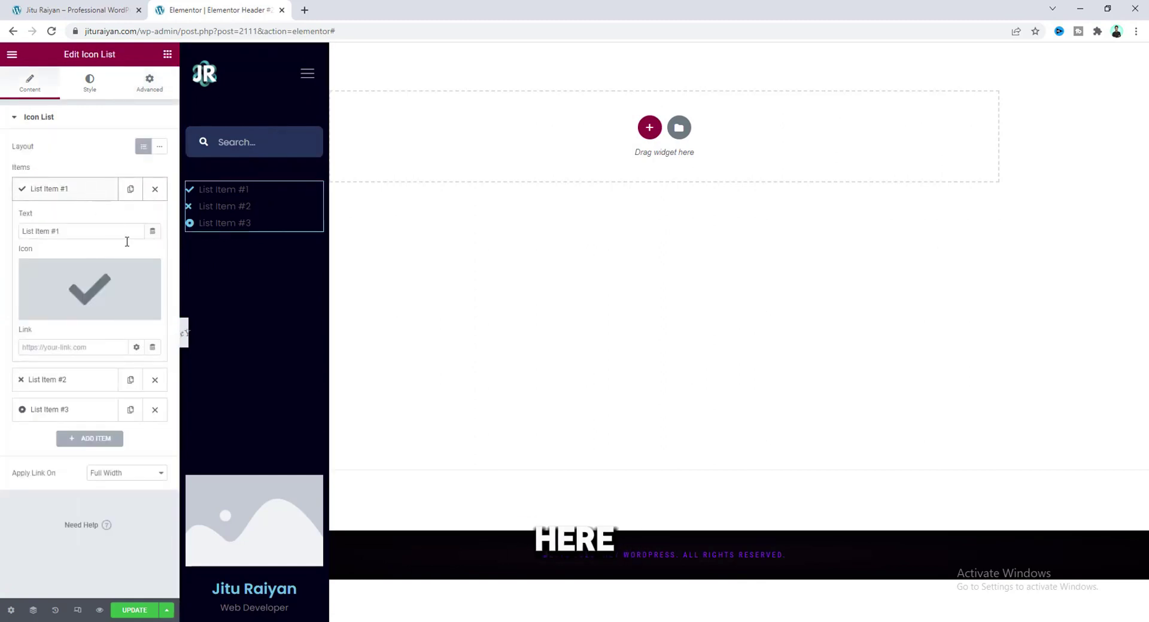
click(76, 290)
click(505, 150)
text(hdme)
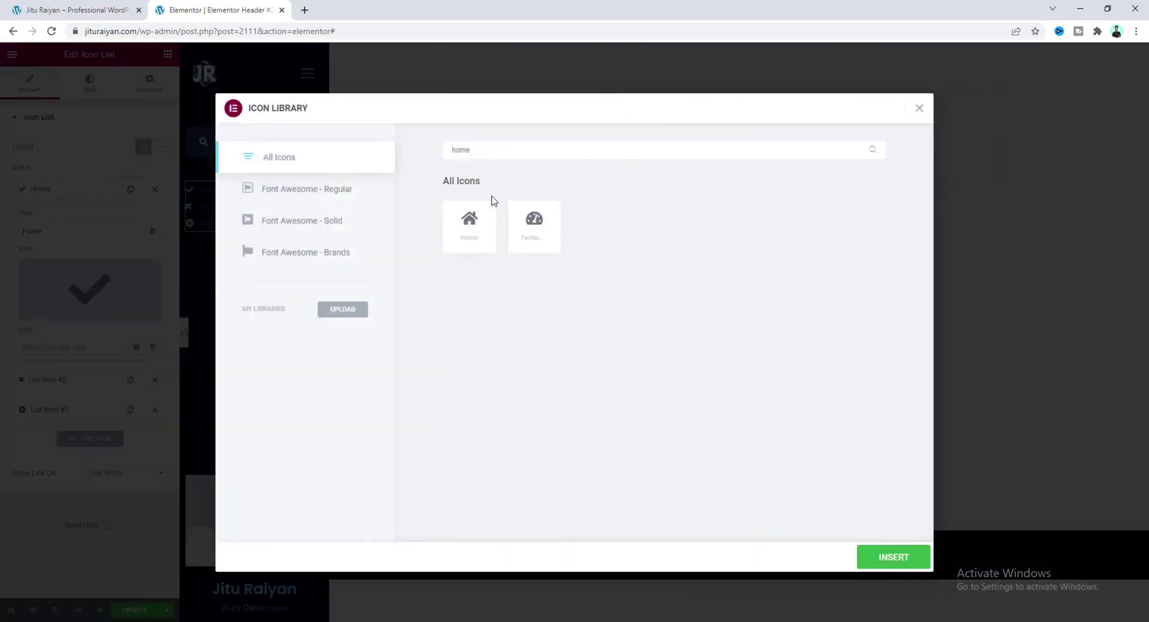
click(879, 558)
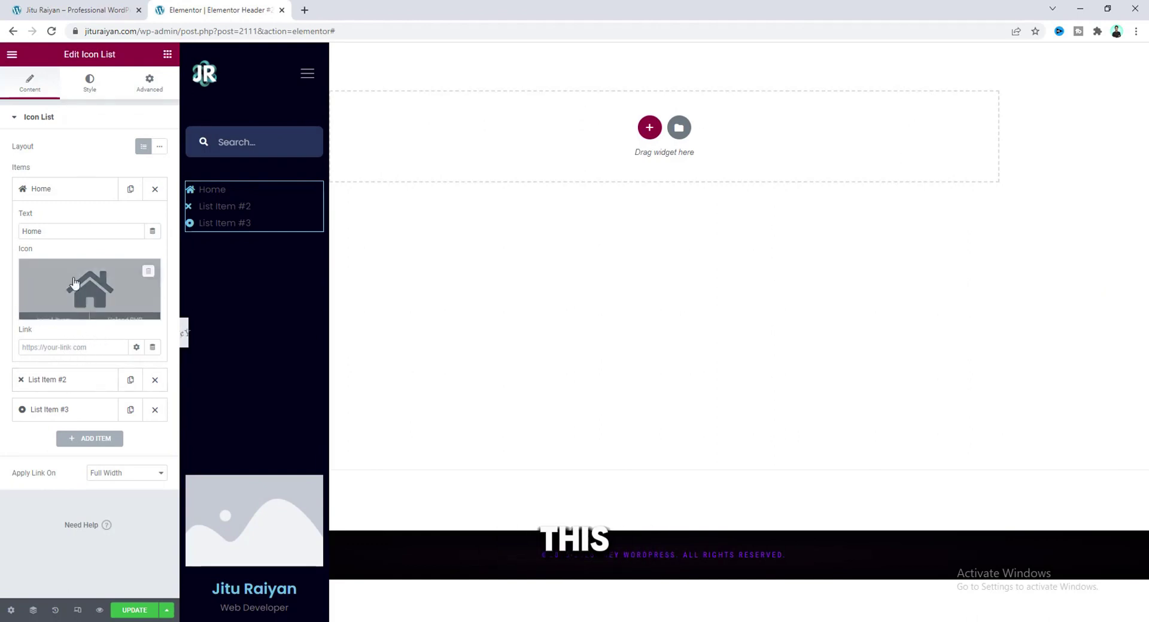
click(69, 386)
click(89, 195)
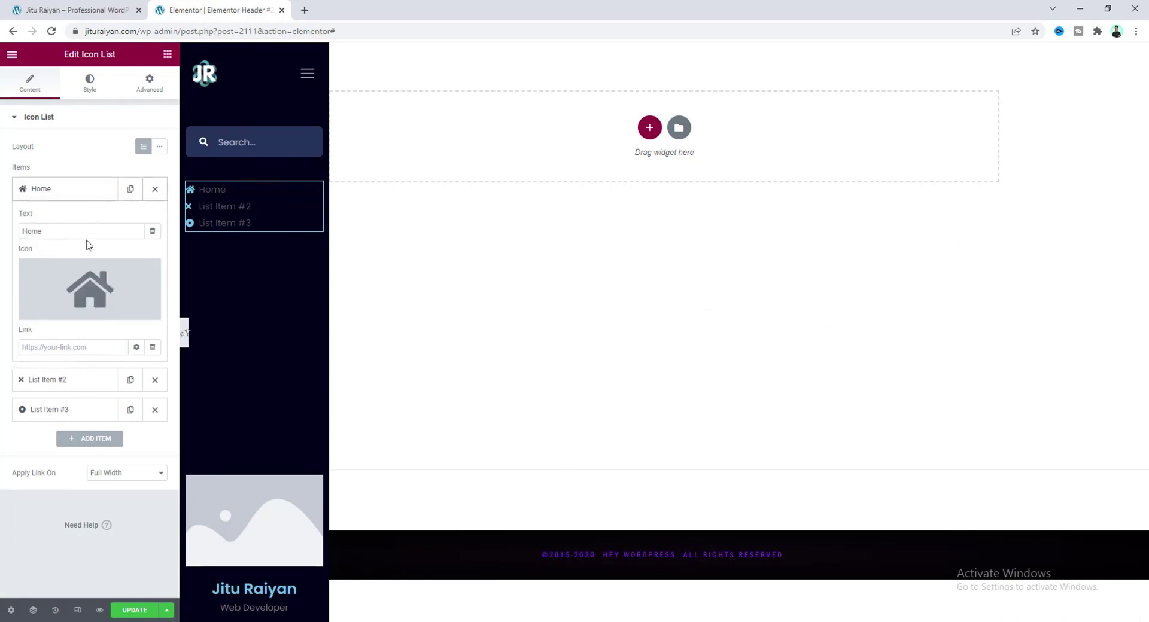
Switch to the live site and examine how the sidebar menu items correspond to the page's sections, returning to Home at the end.
click(58, 4)
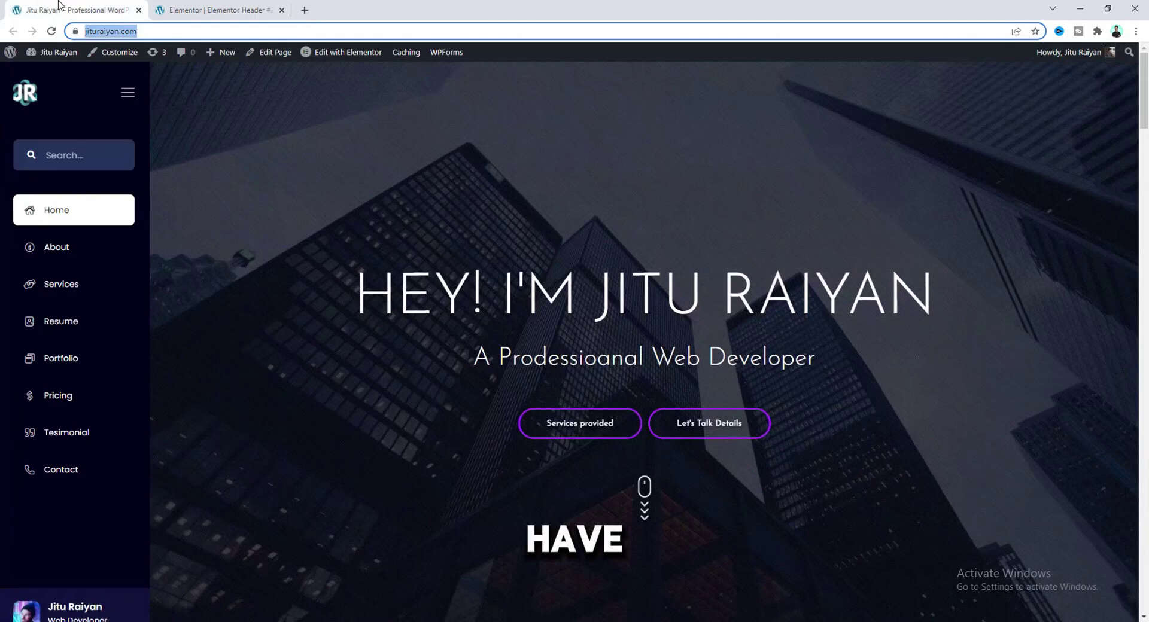
scroll(530, 483, down, 10)
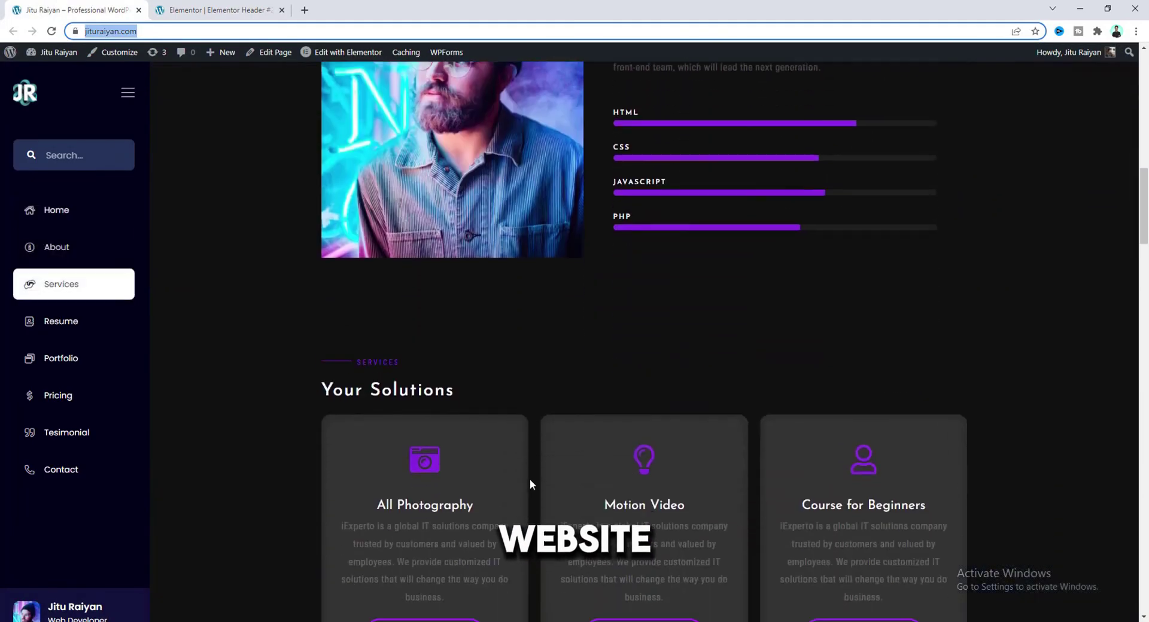
scroll(262, 431, down, 10)
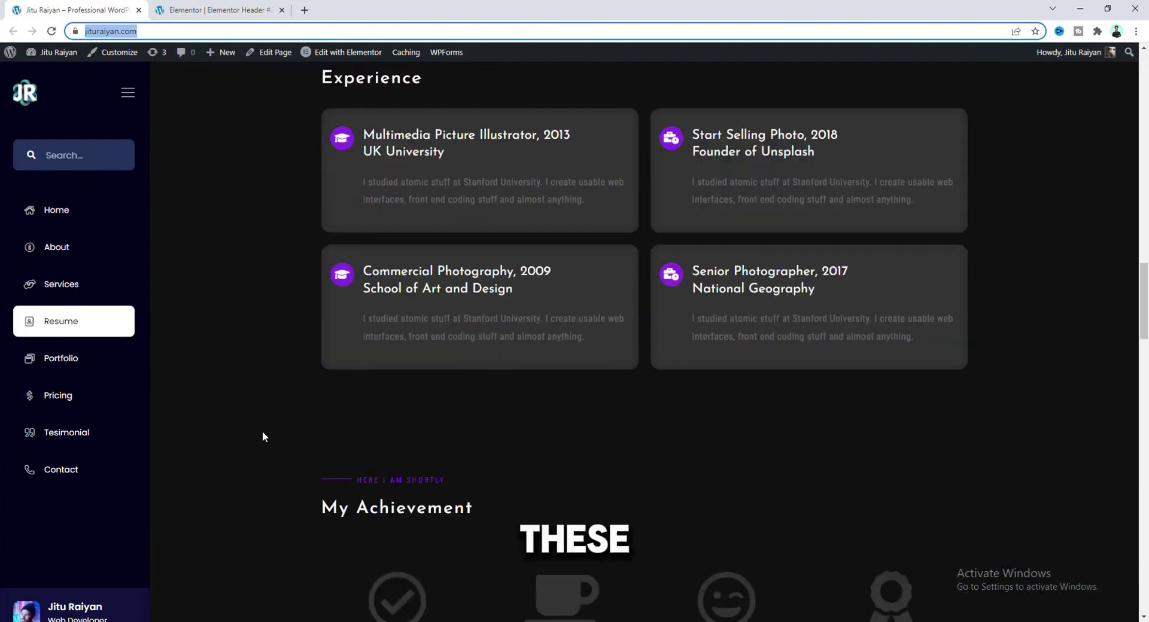
scroll(262, 430, down, 9)
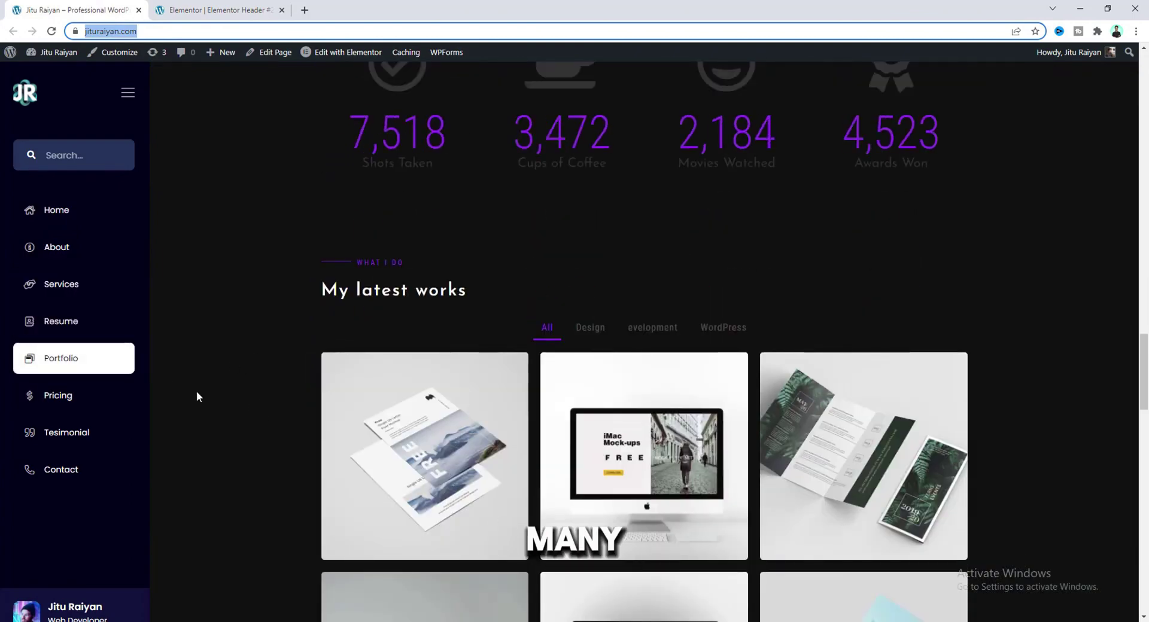
scroll(376, 258, down, 2)
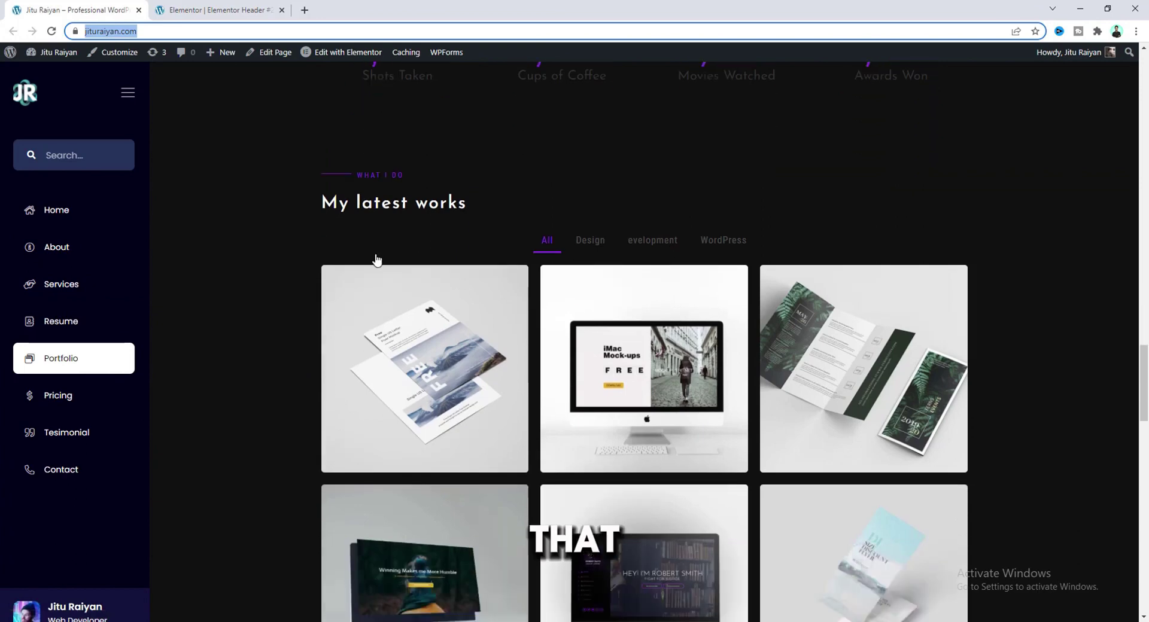
scroll(376, 258, down, 9)
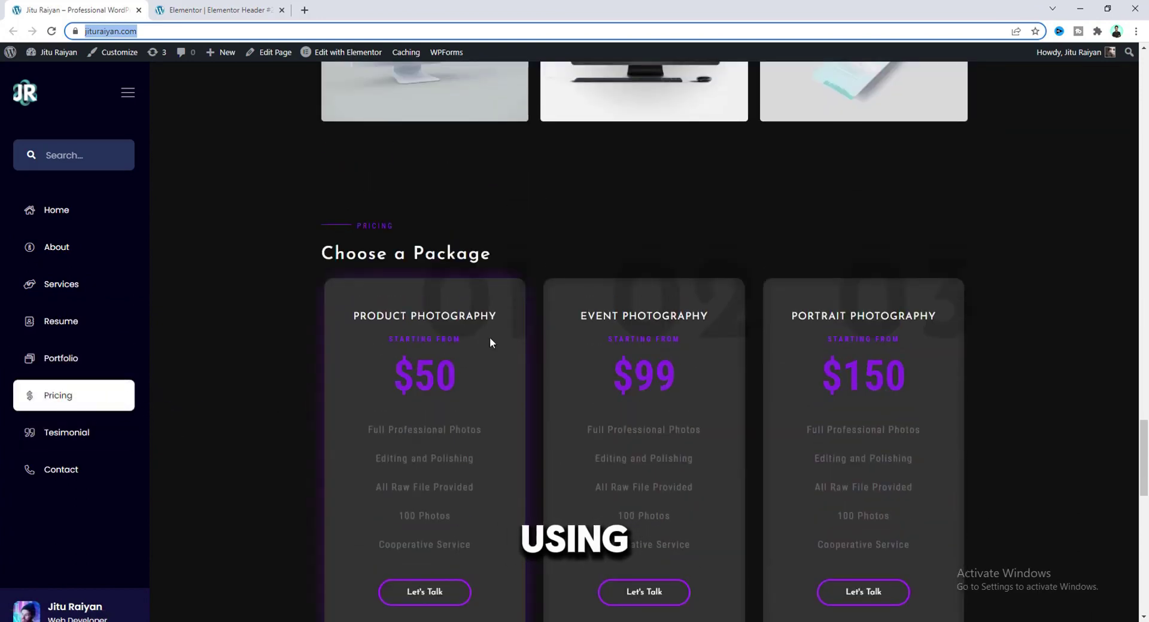
scroll(269, 390, up, 9)
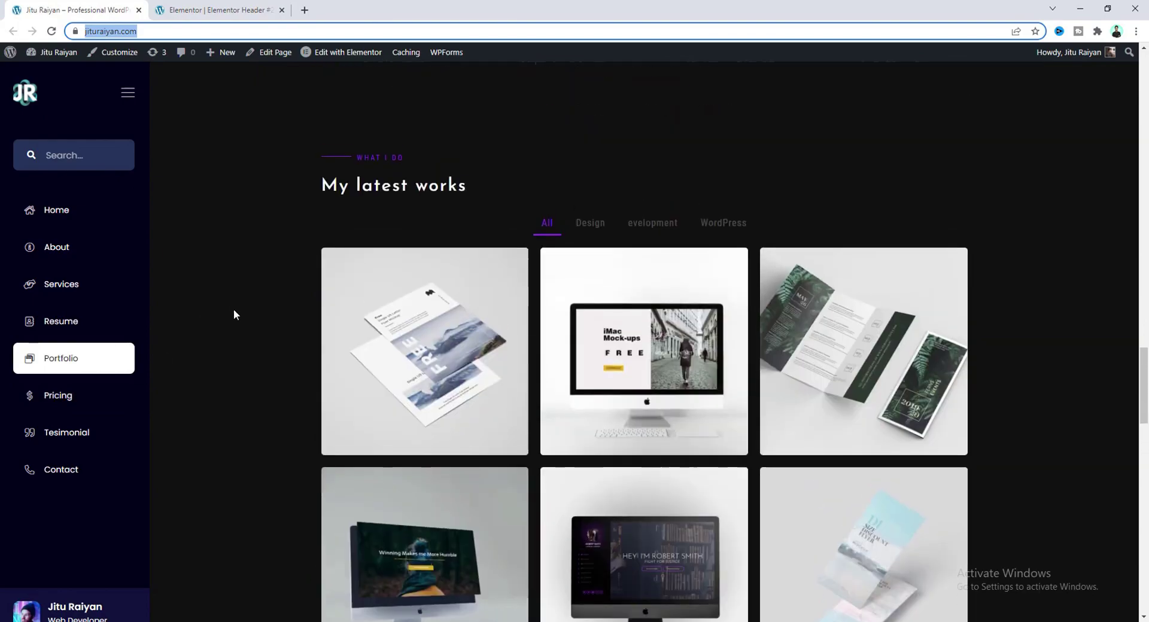
click(84, 212)
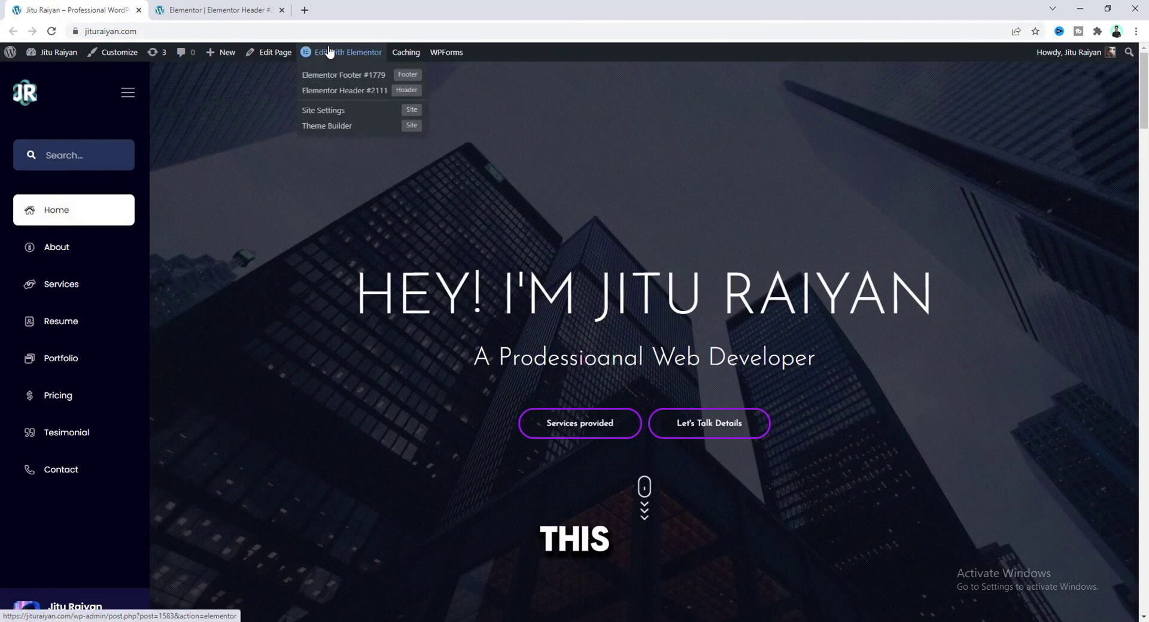
Open the home page in the Elementor editor and examine the CSS IDs of its hero and About Me sections.
click(329, 53)
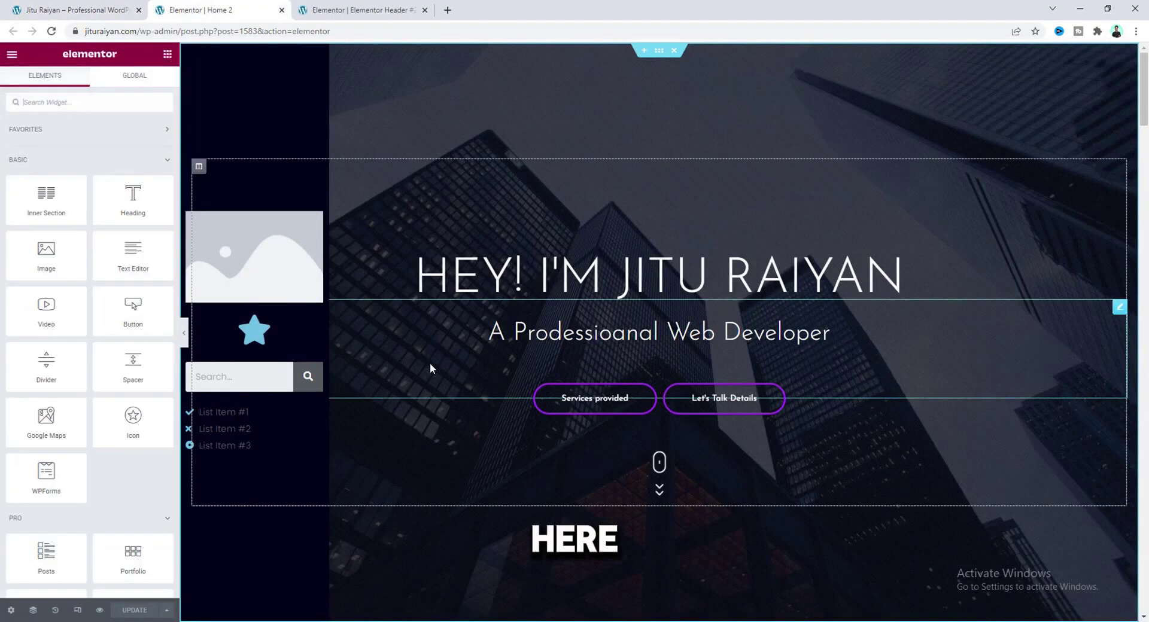
click(659, 51)
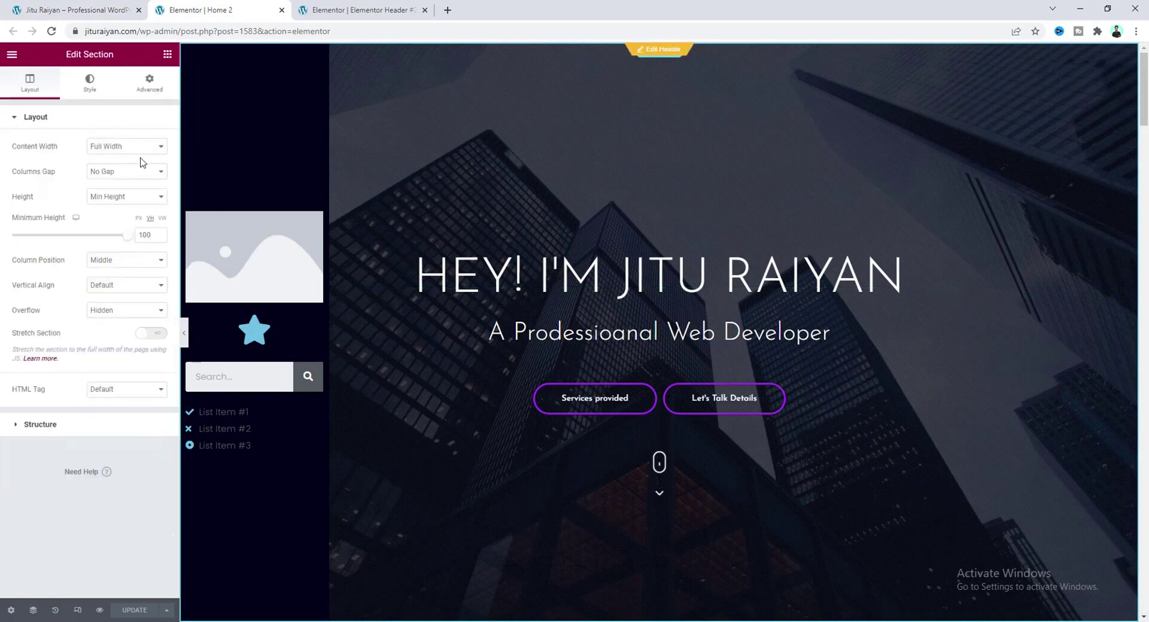
click(148, 87)
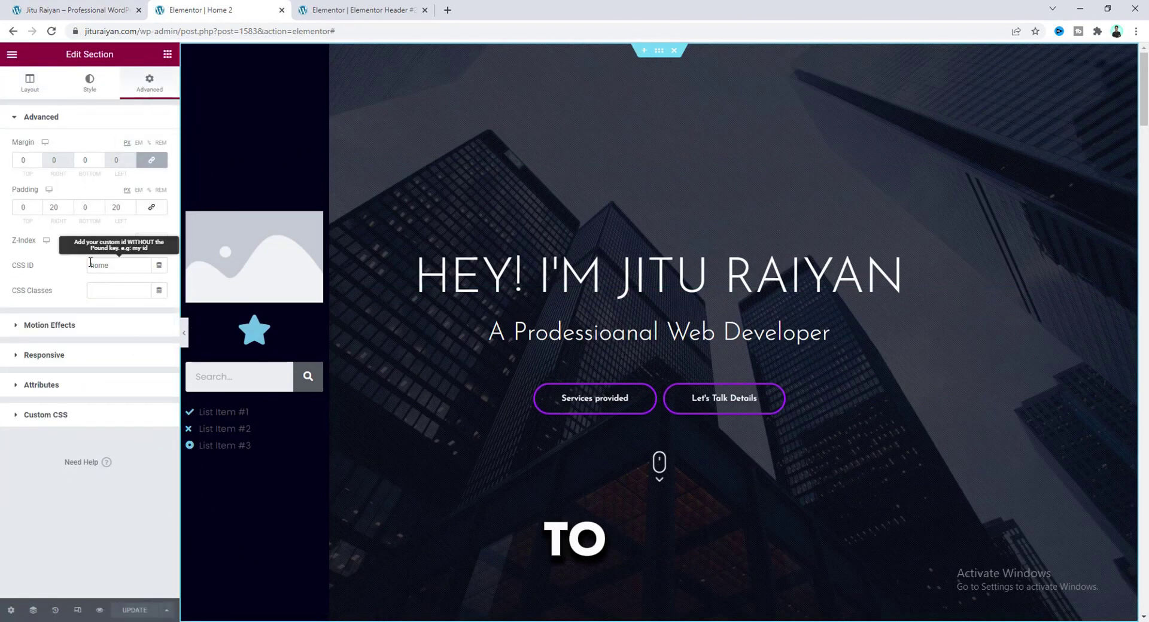
scroll(507, 402, down, 6)
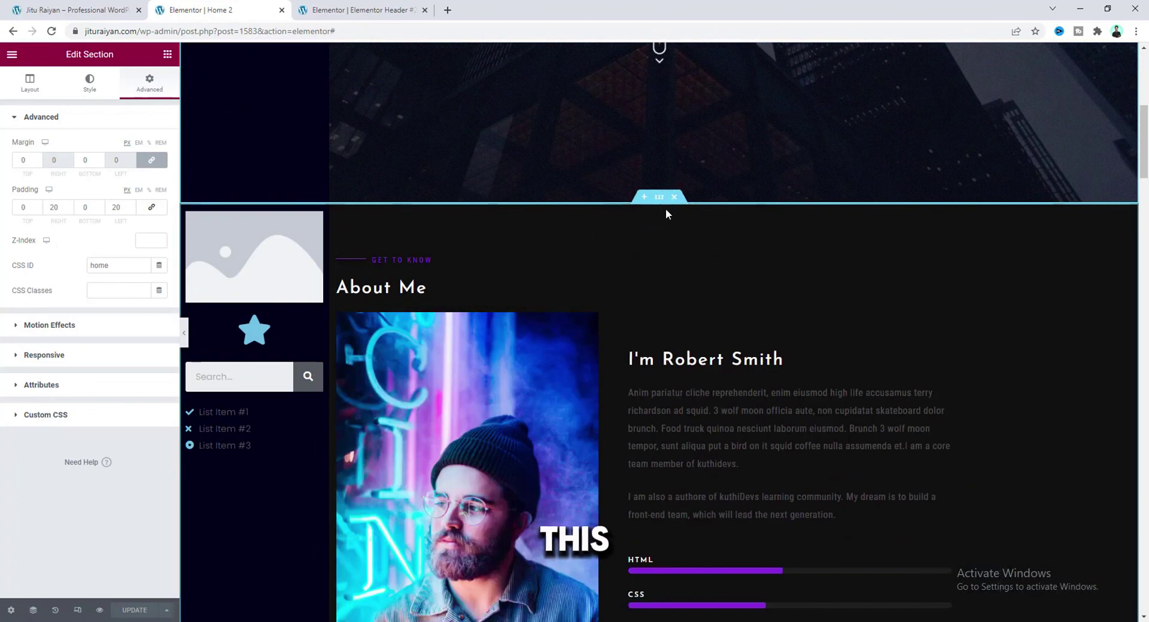
click(659, 197)
click(149, 84)
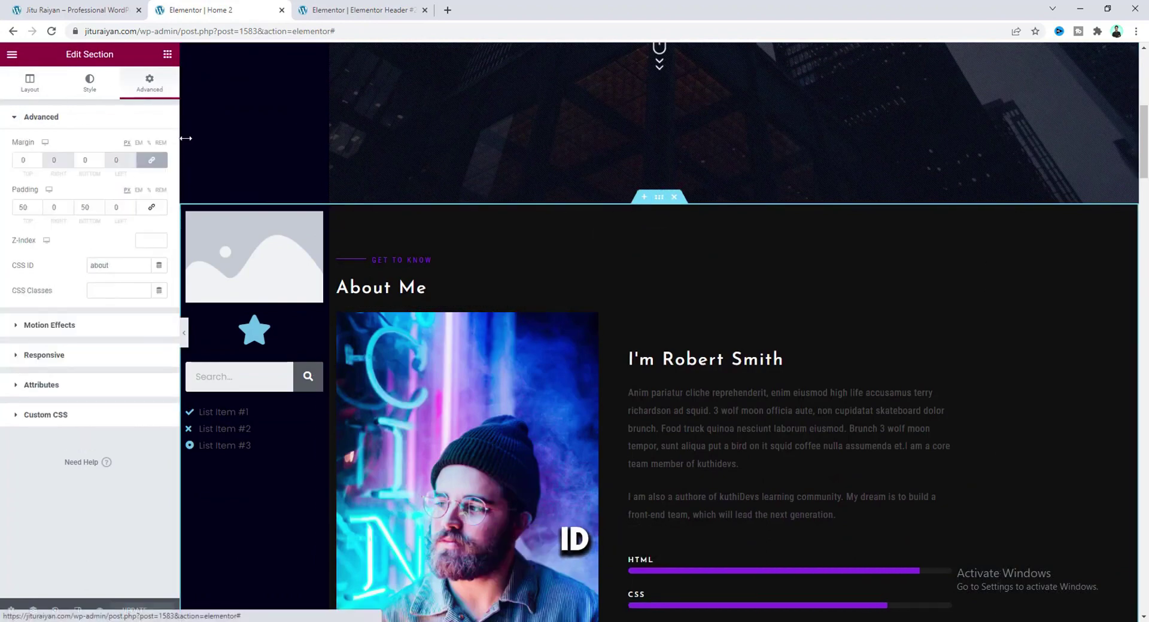
scroll(315, 322, down, 1)
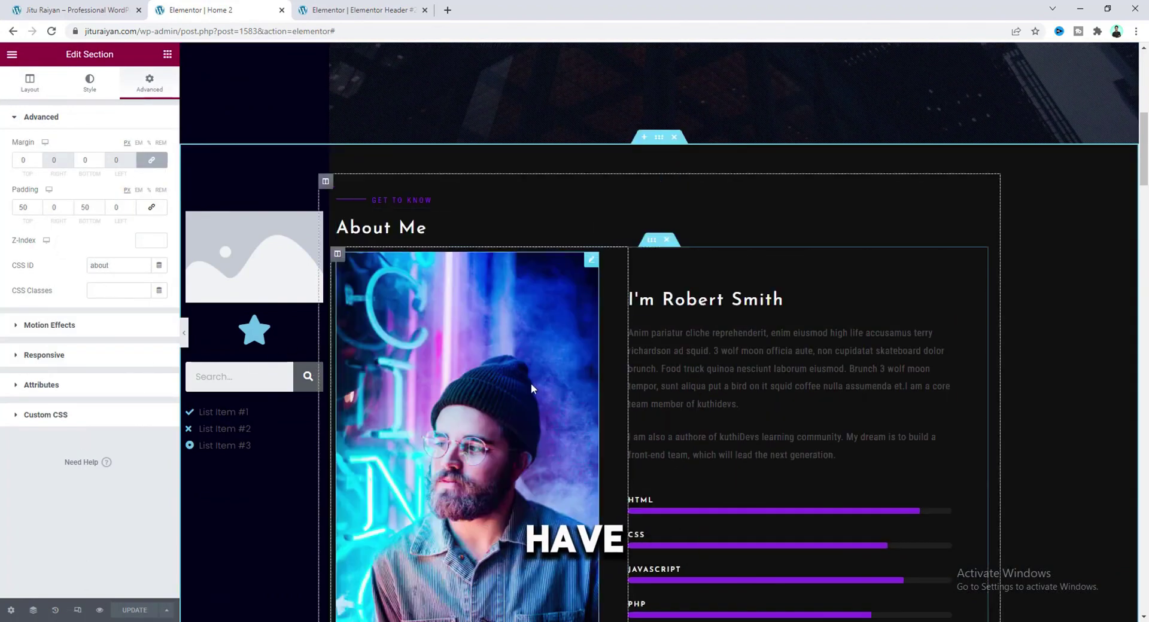
scroll(660, 377, down, 8)
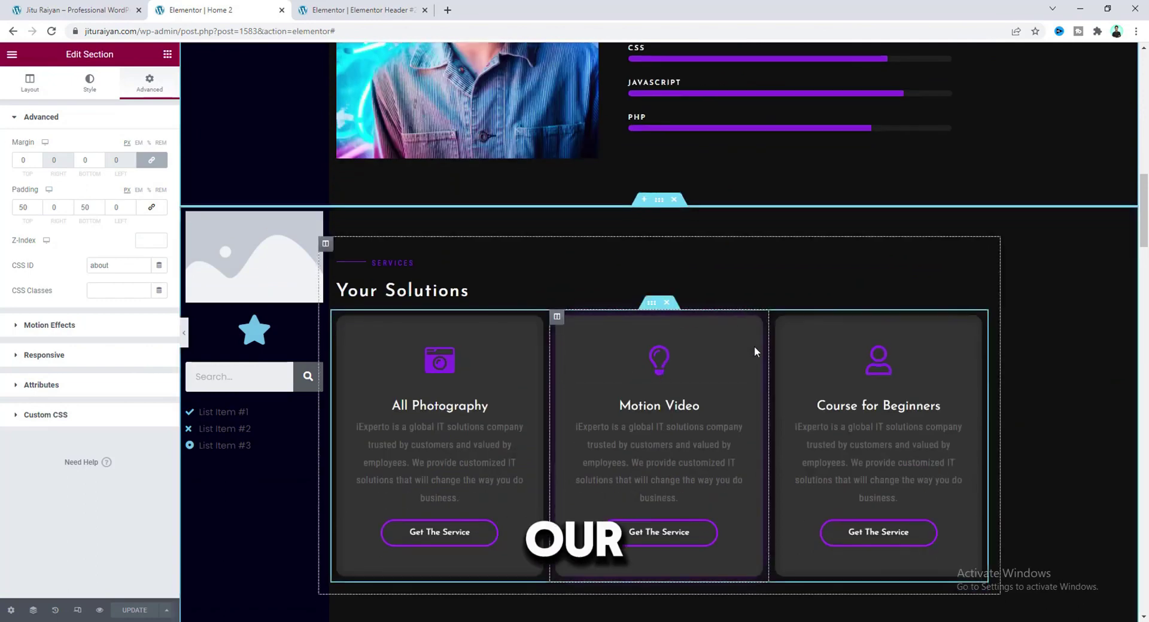
scroll(753, 350, down, 6)
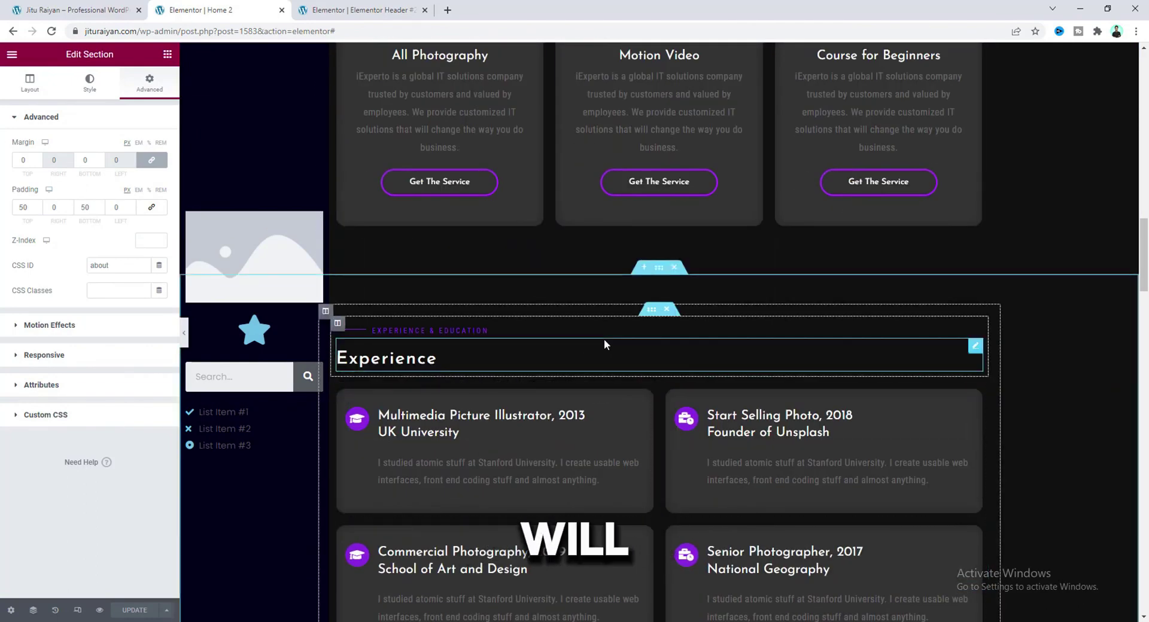
Copy the hero section's CSS ID from the home page and set the Home list item's link to #home.
click(352, 6)
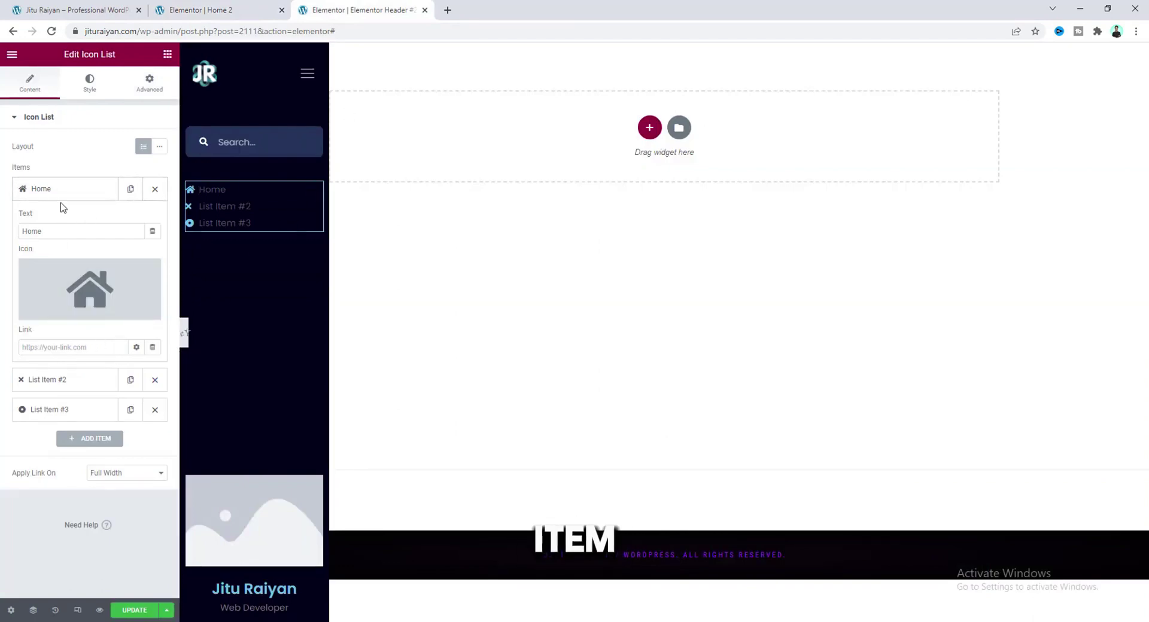
click(215, 8)
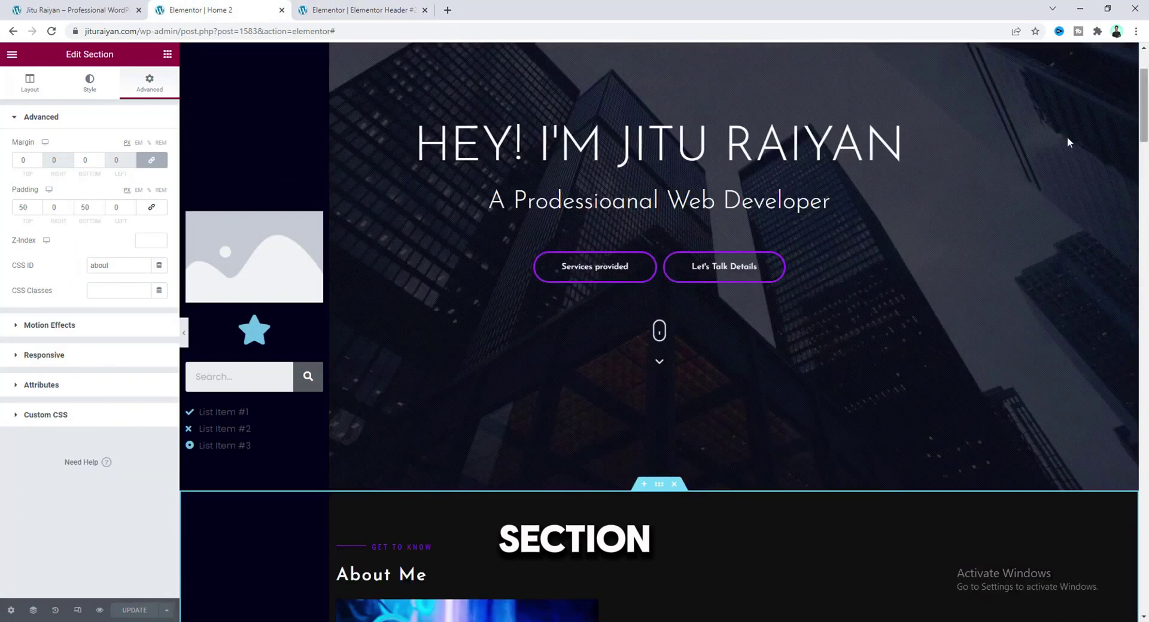
scroll(1068, 142, up, 2)
click(659, 51)
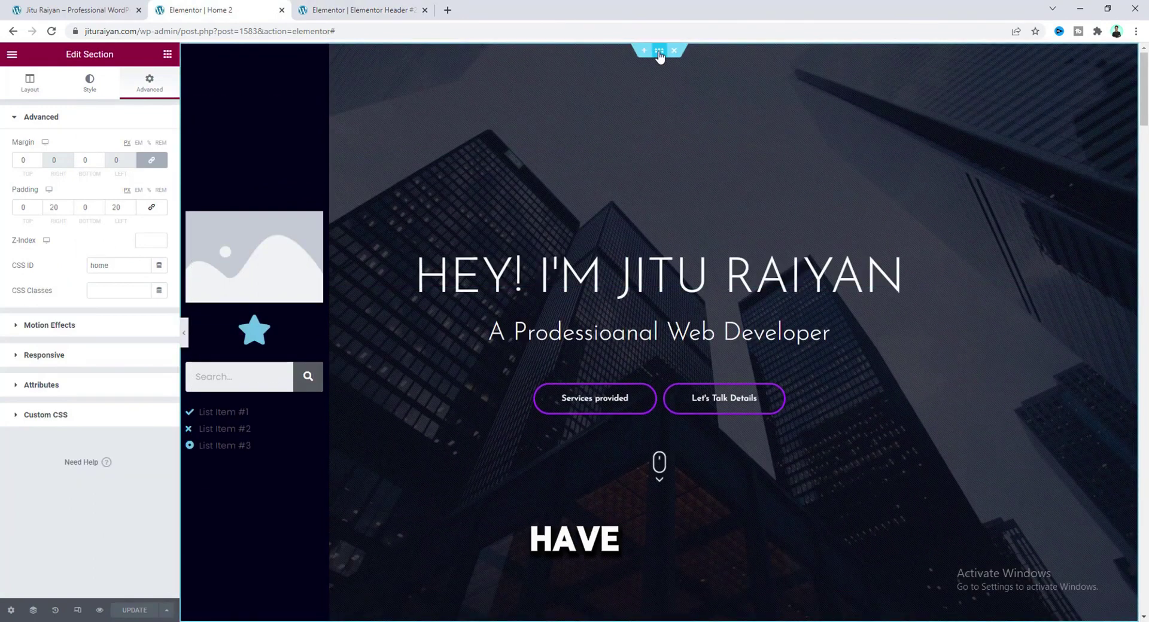
double_click(101, 267)
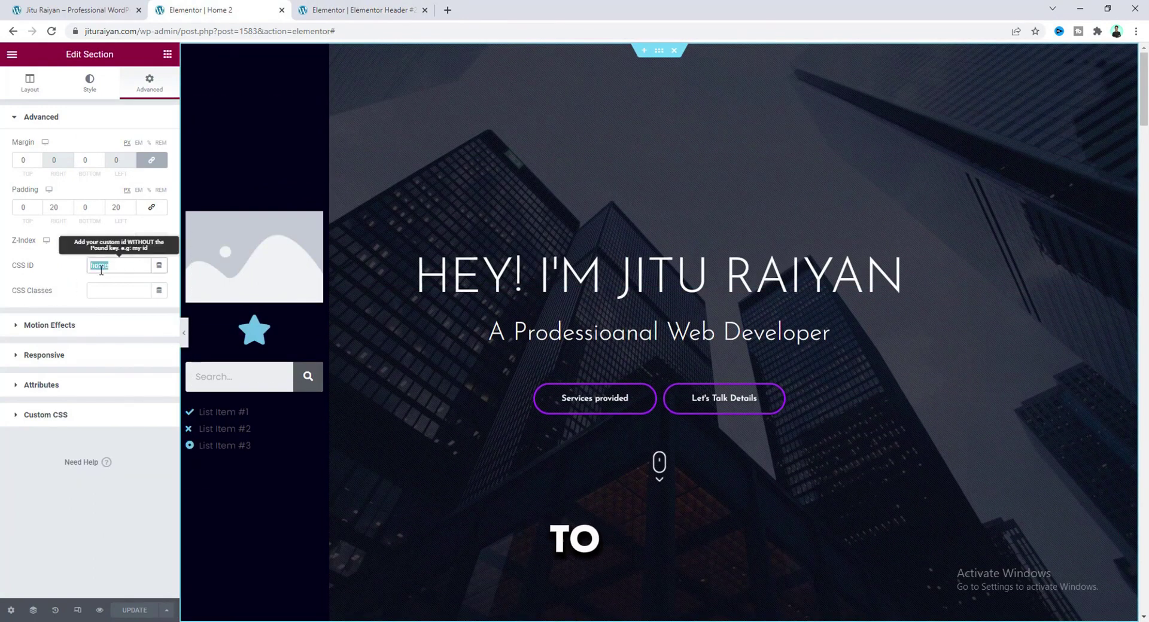
key(ctrl+c)
click(359, 9)
click(95, 348)
key(ctrl+v)
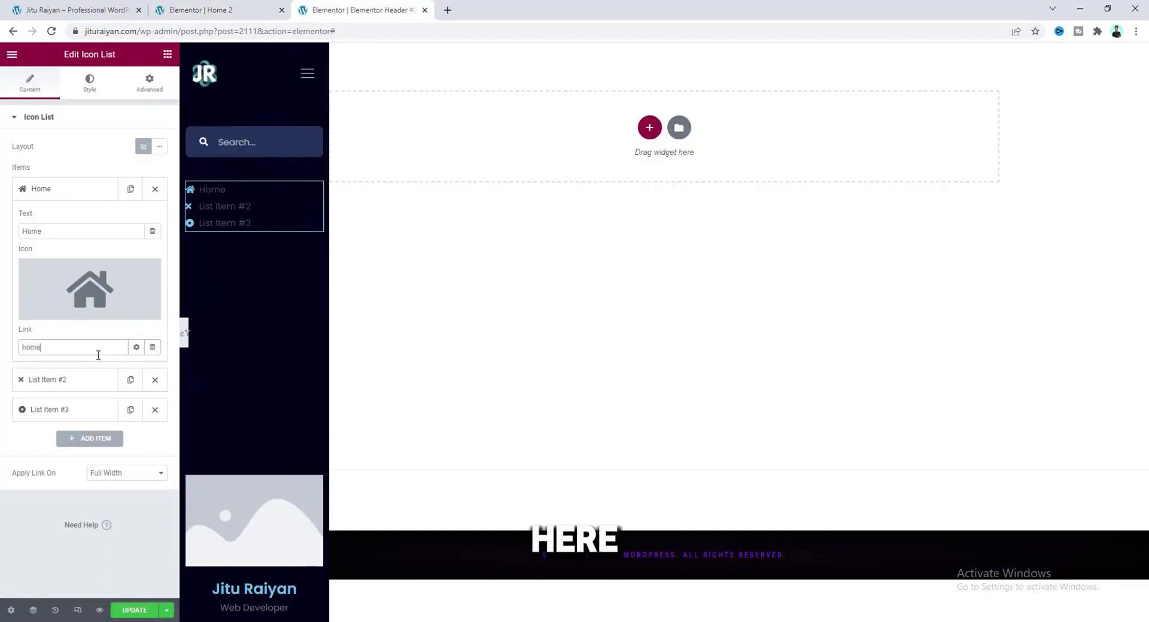
click(23, 349)
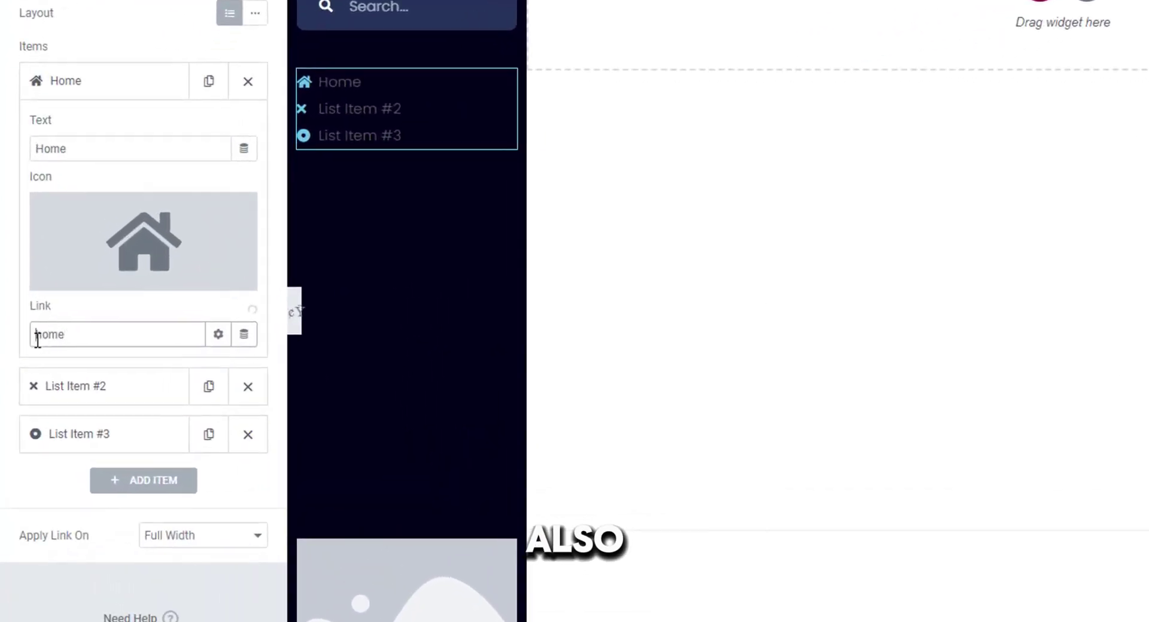
text(#)
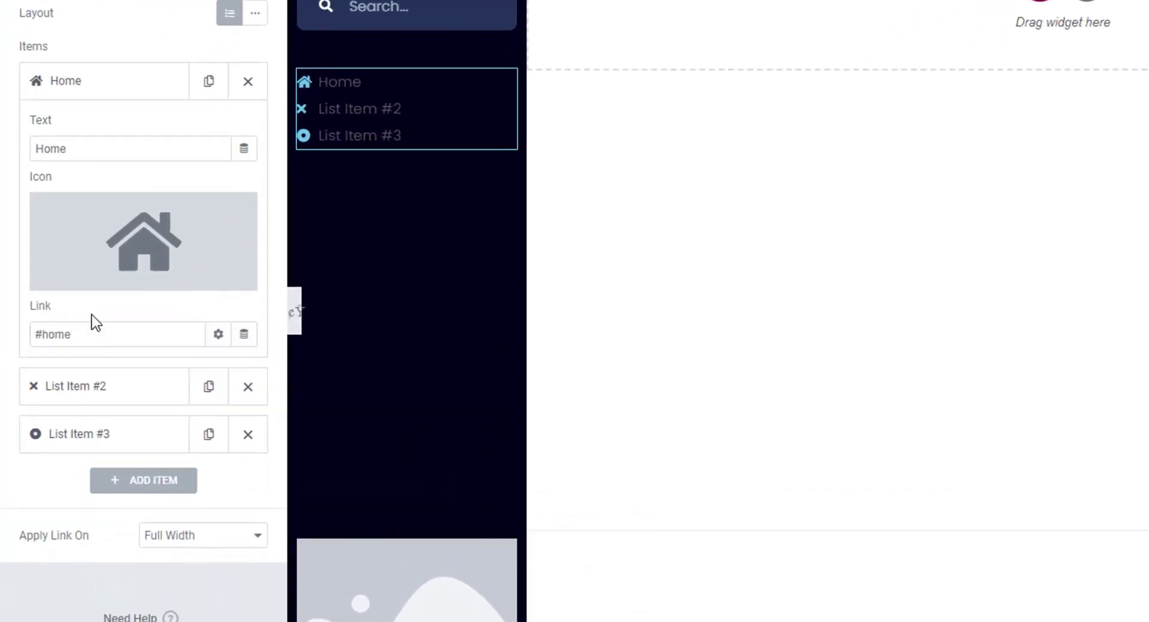
Rename the second list item to About and link it to #about, using the CSS ID copied from the home page's About Me section.
click(112, 386)
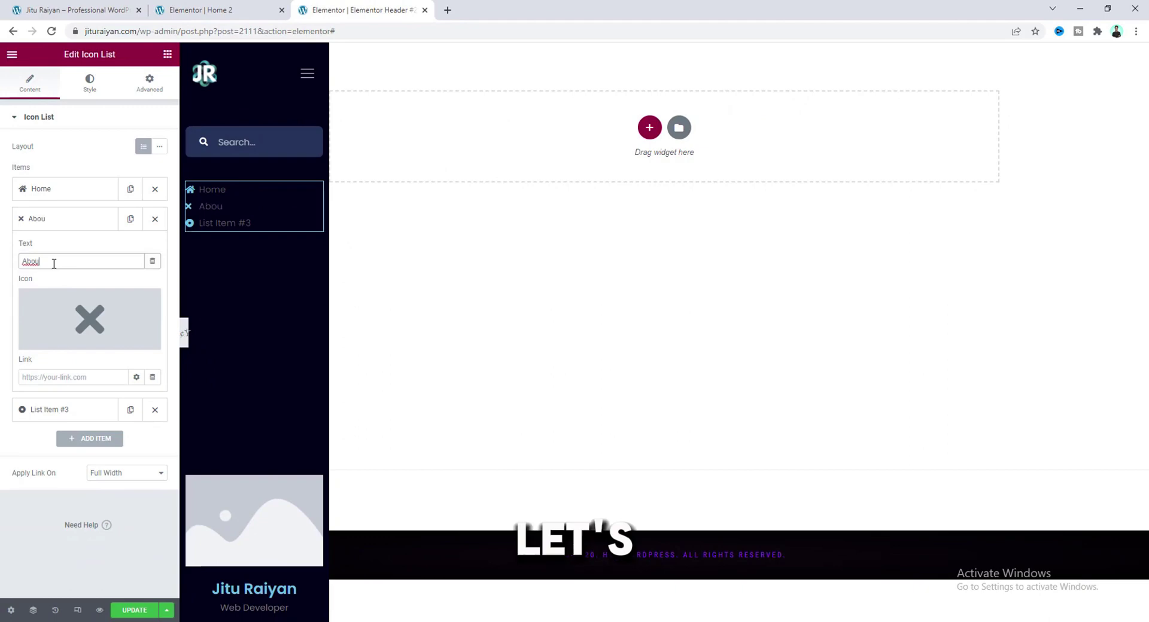
click(59, 376)
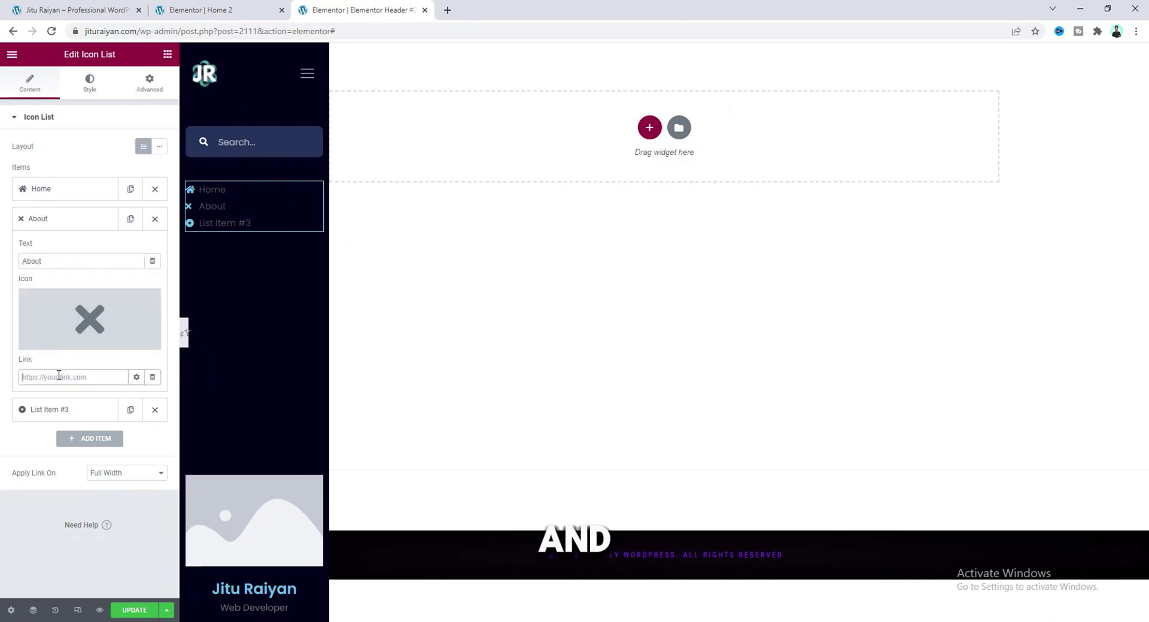
click(237, 3)
scroll(266, 208, down, 6)
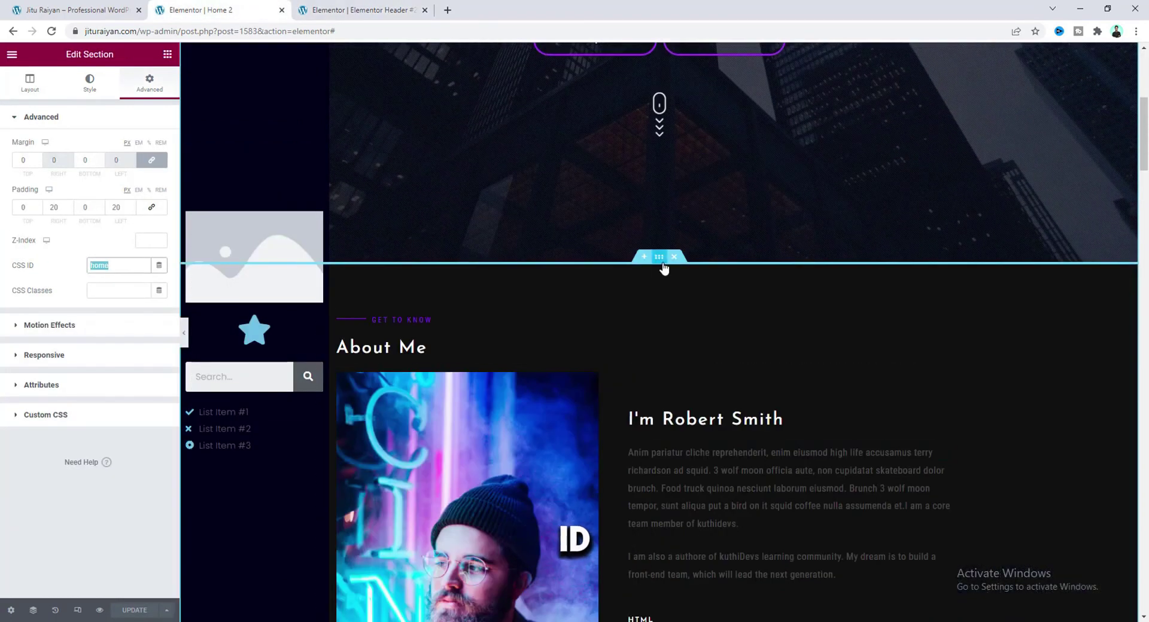
drag(115, 266, 91, 266)
key(ctrl+Tab)
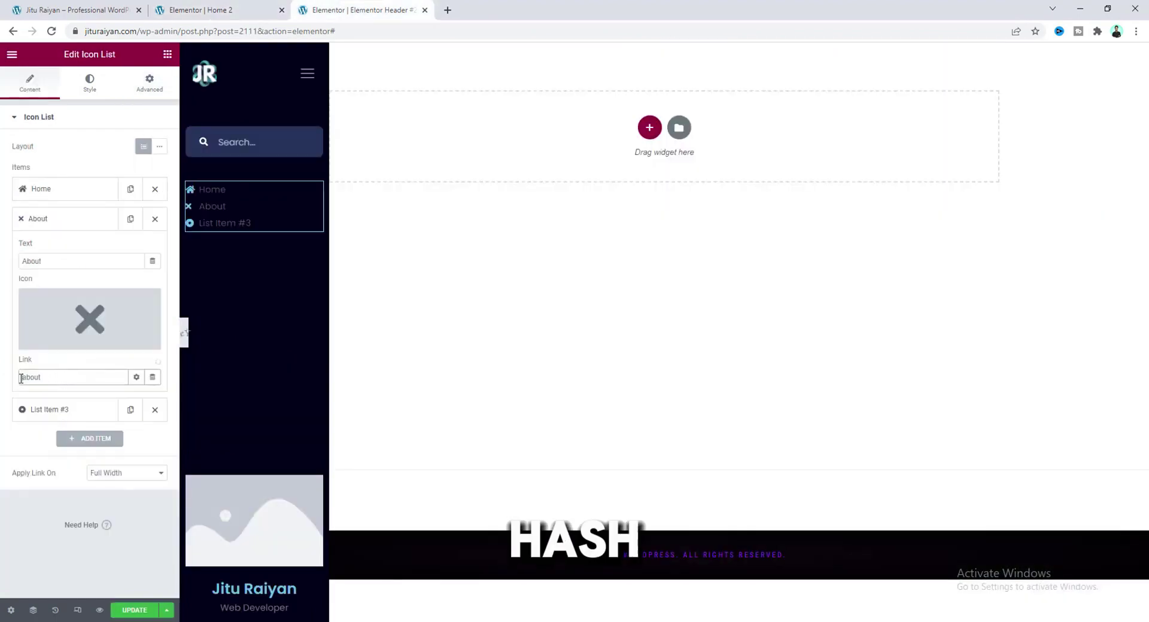
text(#)
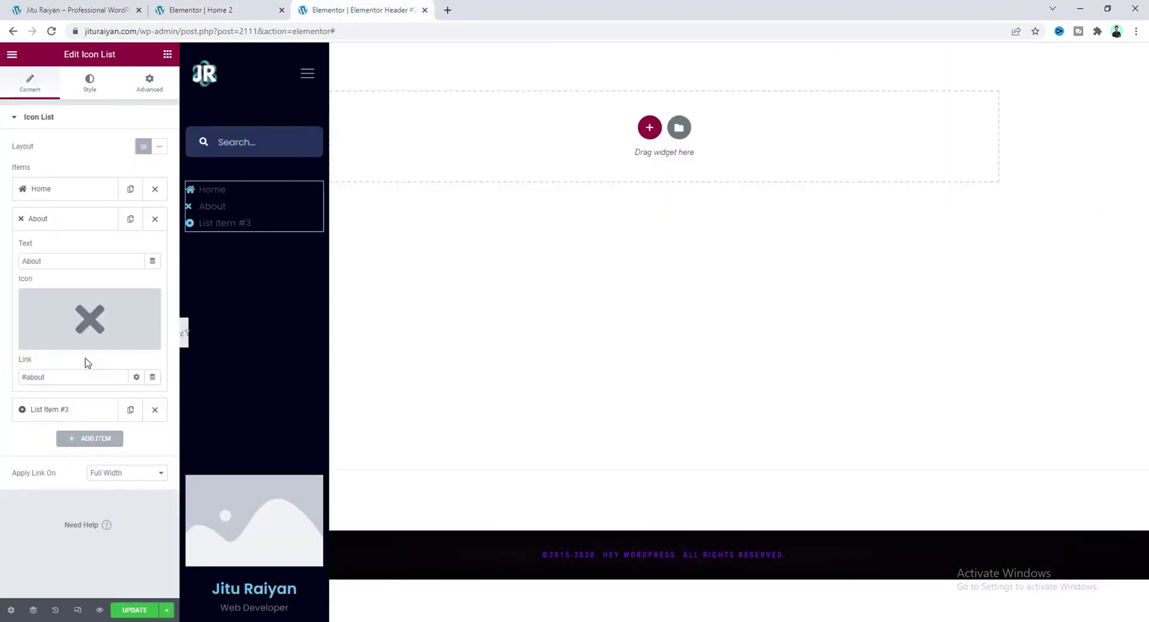
Replace the About item's cross icon with the circled info icon from the icon library.
click(109, 312)
text(inf)
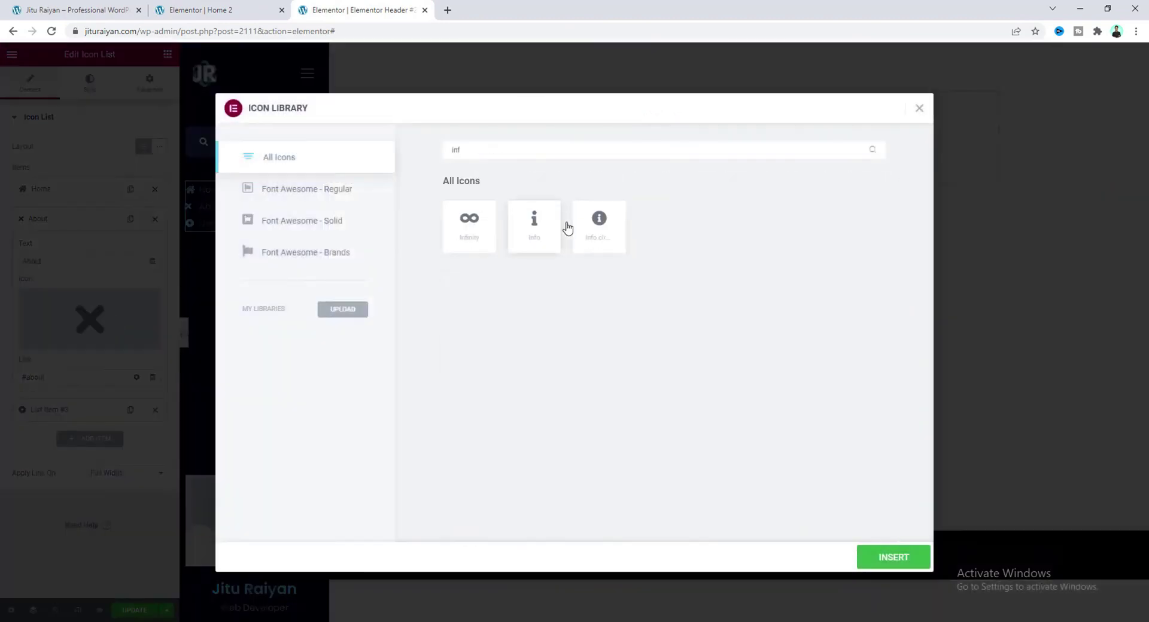
click(893, 556)
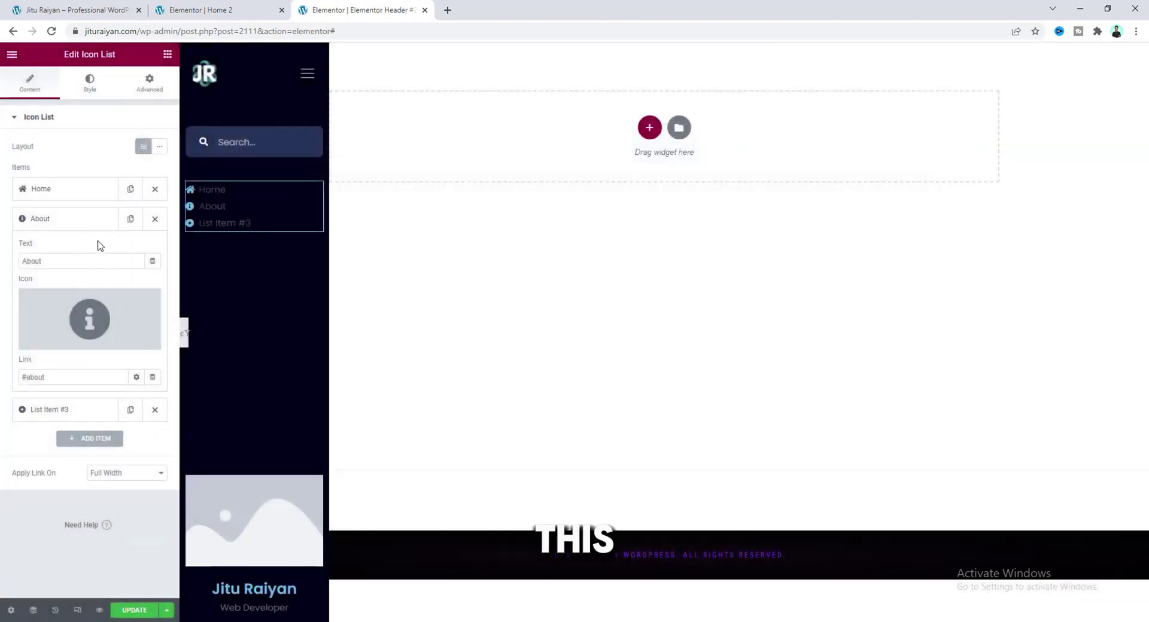
click(78, 227)
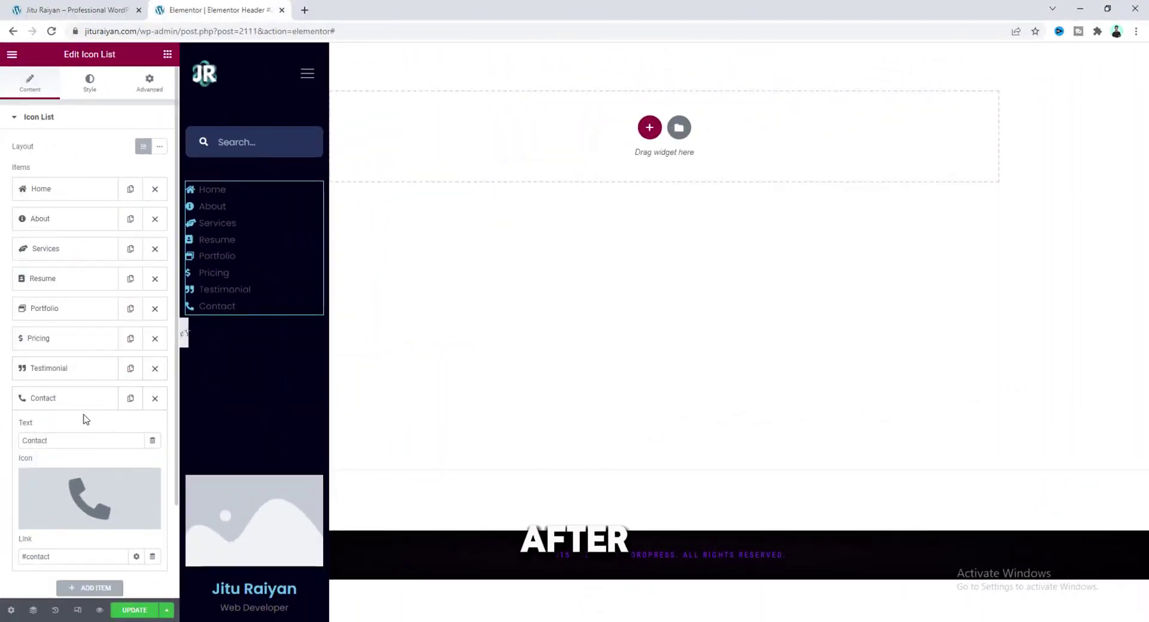
Style the menu list icons with a white color, size 15 and center alignment.
click(89, 88)
click(70, 248)
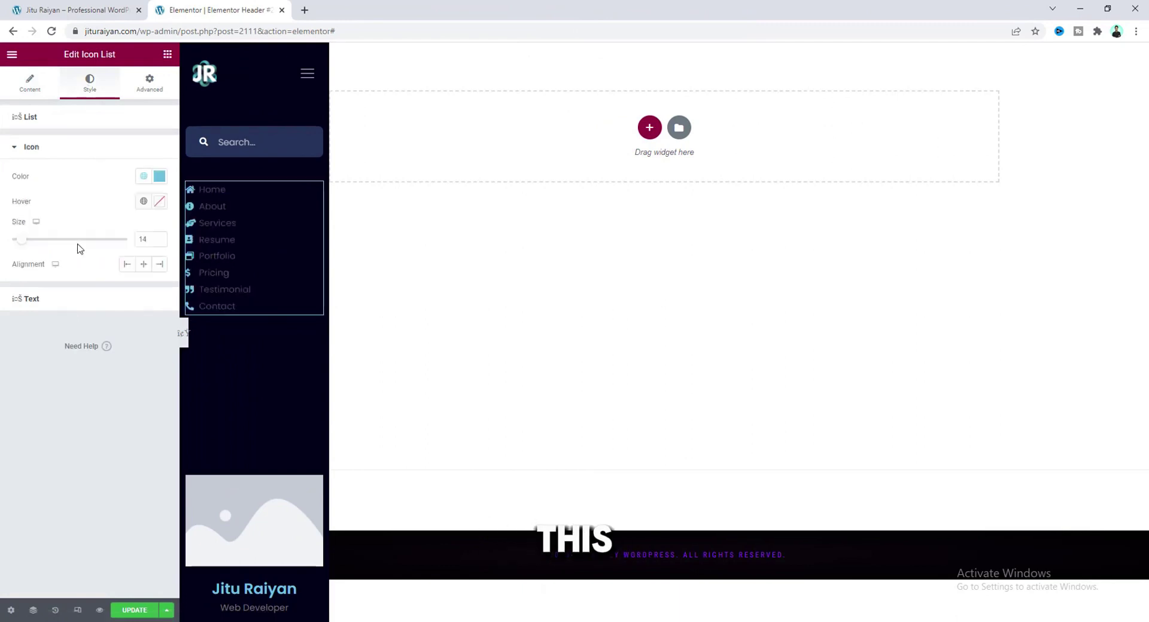
click(159, 177)
click(22, 221)
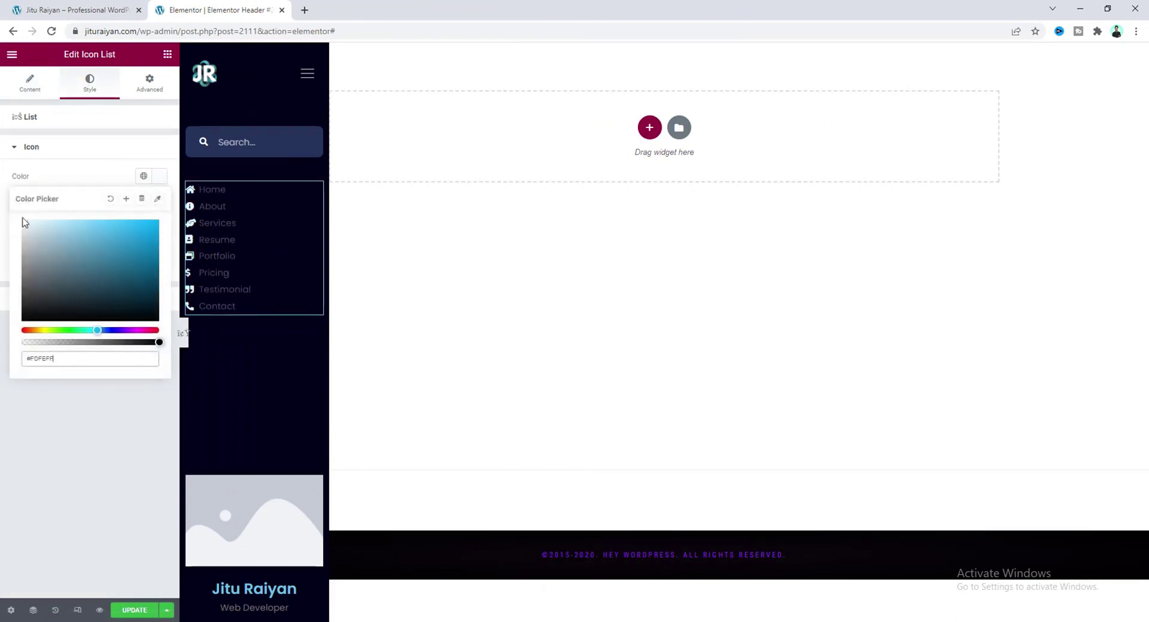
click(78, 180)
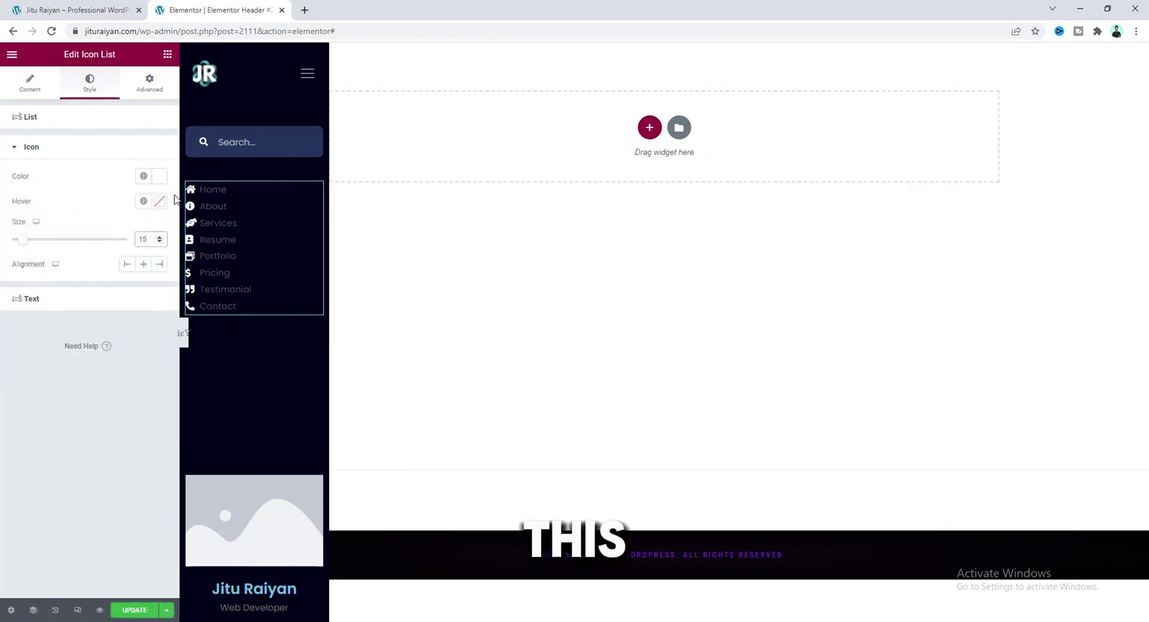
click(143, 264)
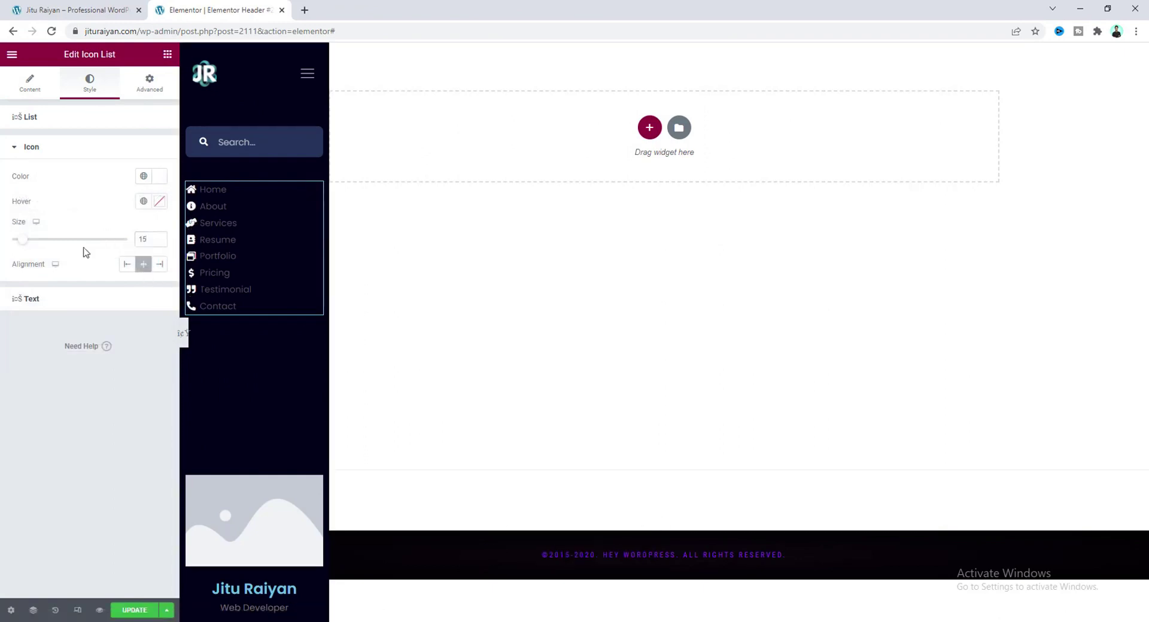
Set the menu list's text color to #FFFFFF and its font size to 14 px.
click(91, 302)
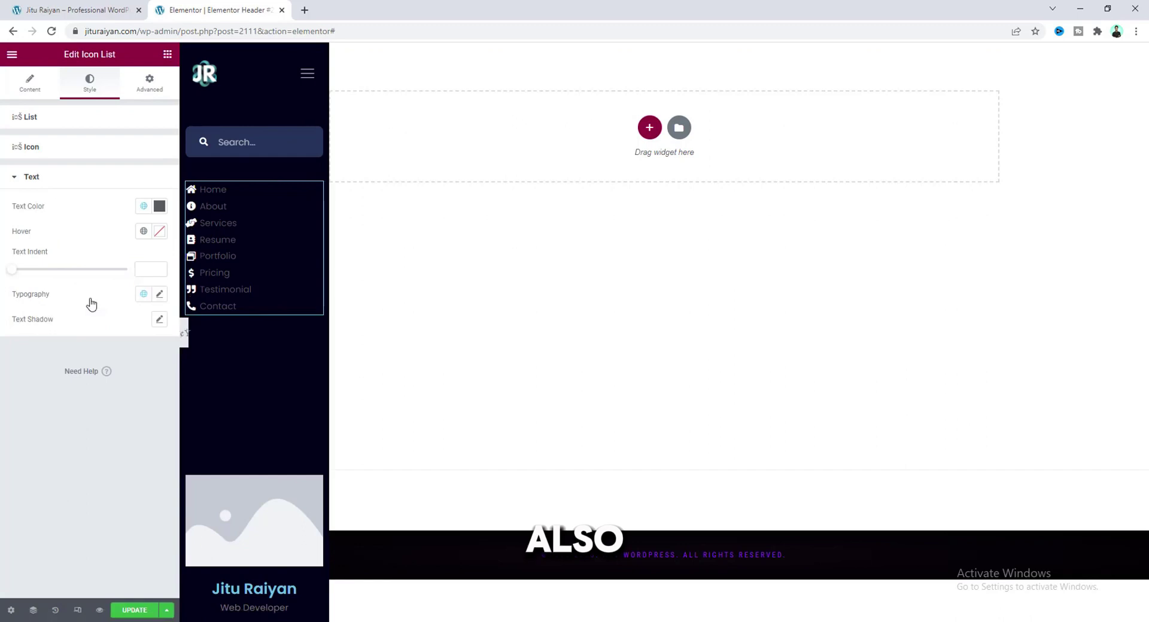
click(159, 207)
drag(49, 258, 3, 246)
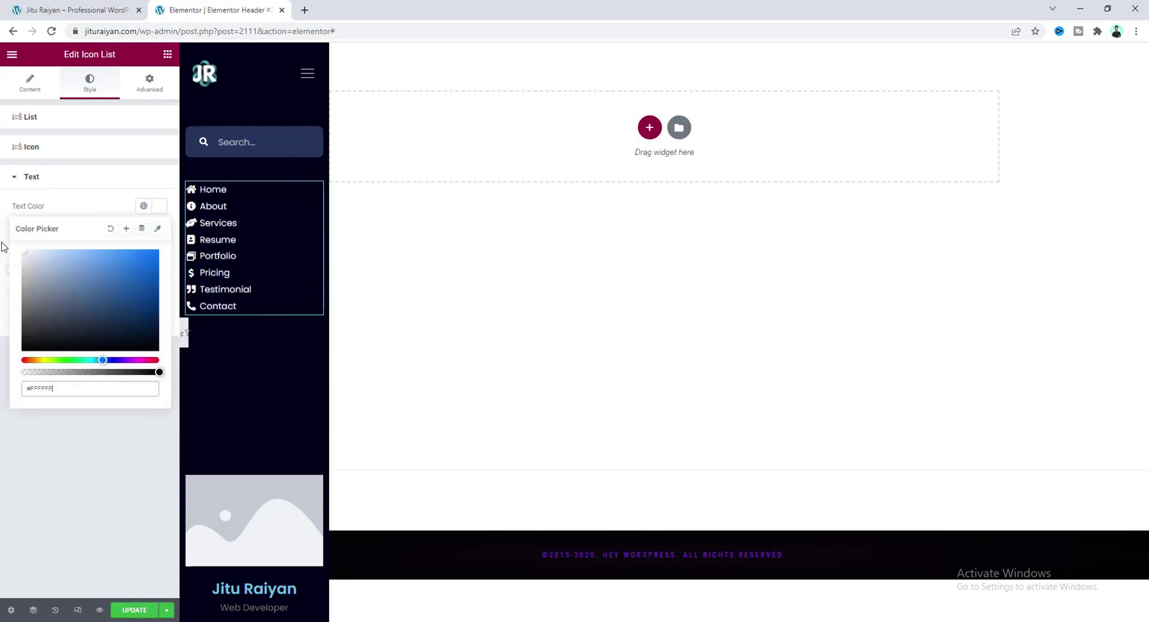
click(75, 208)
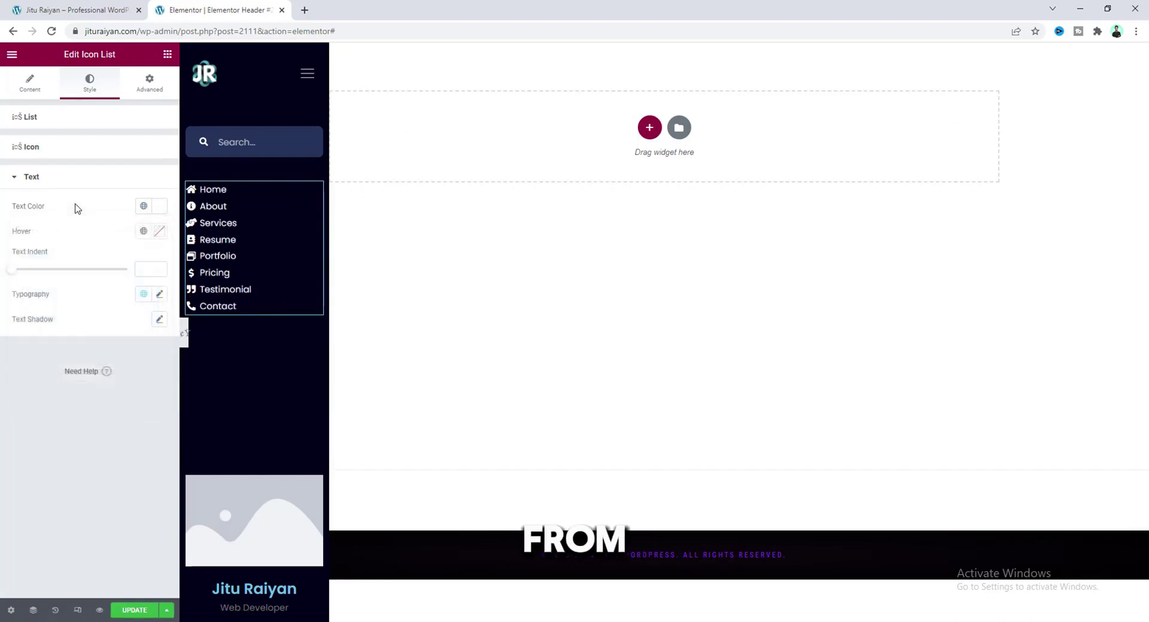
click(159, 294)
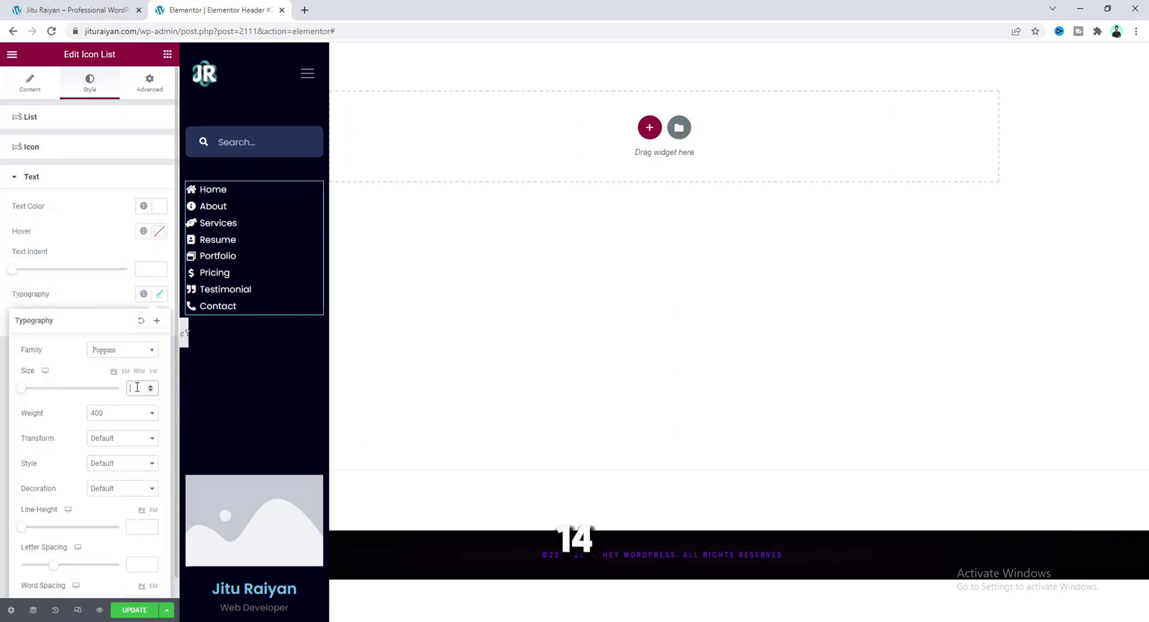
text(14)
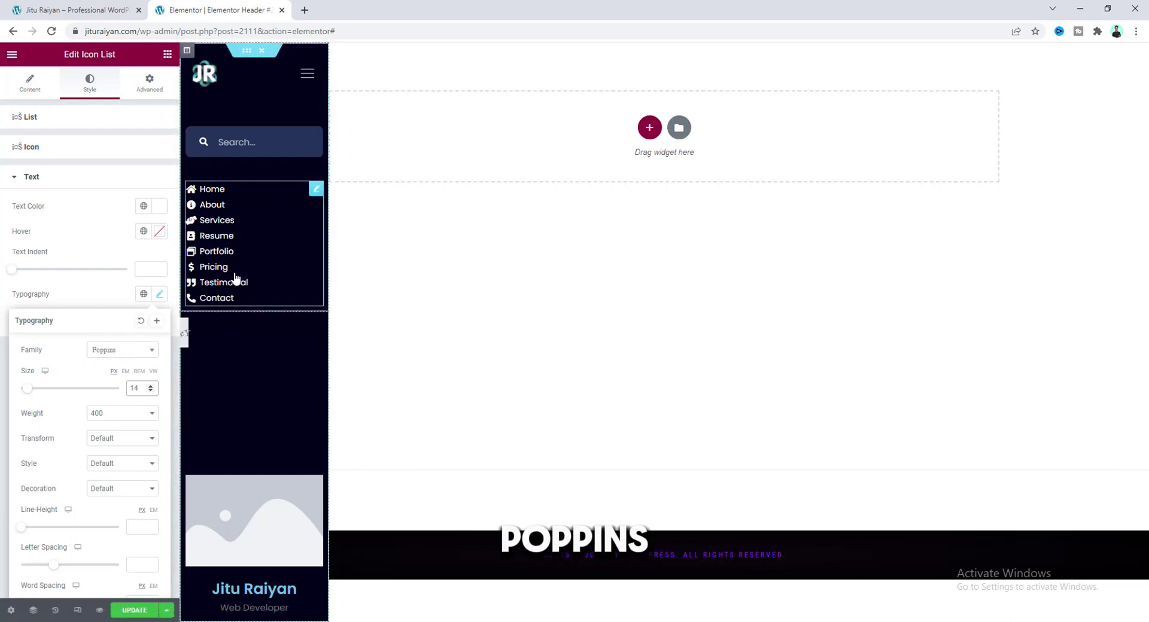
click(116, 292)
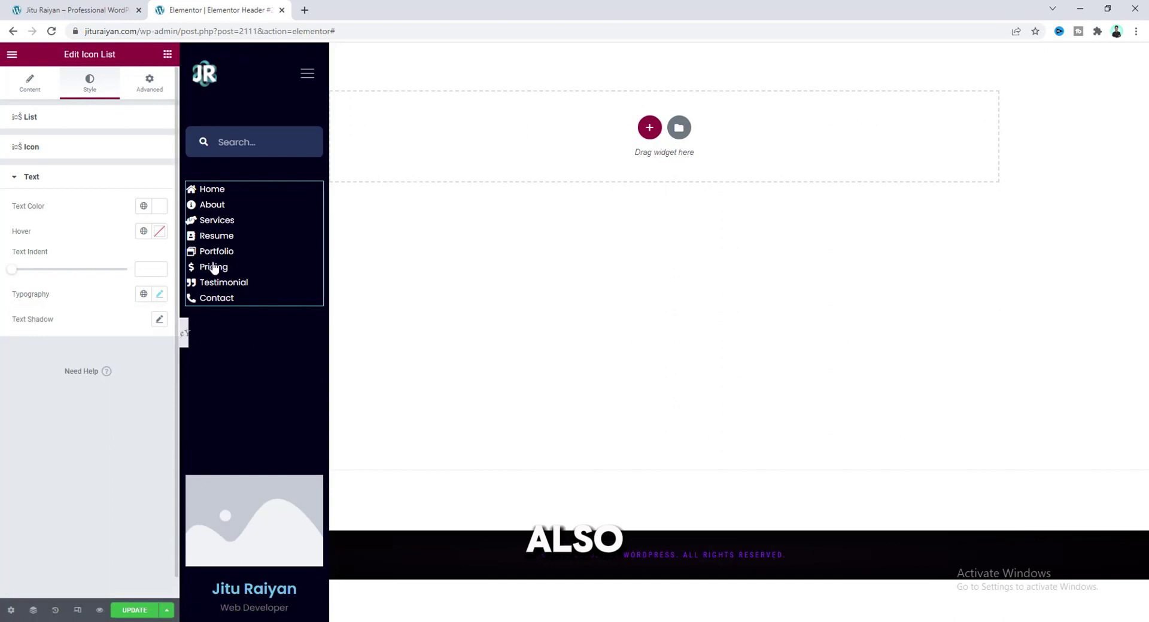
Set the menu list's text indent to 15 and the space between its items to 10.
drag(13, 270, 47, 270)
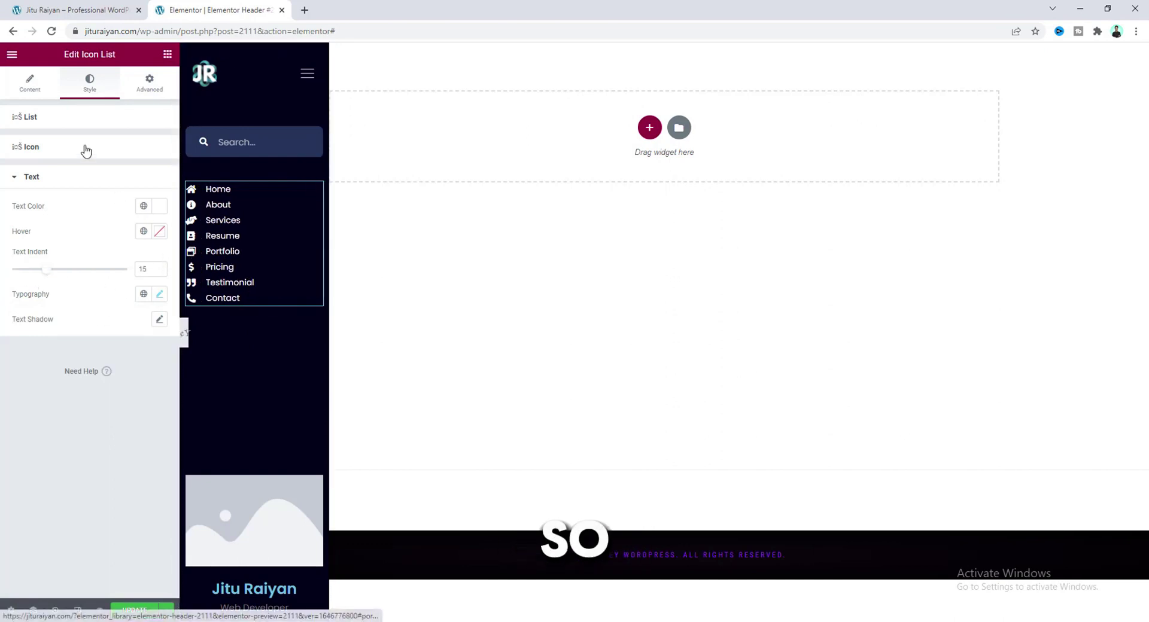
click(82, 118)
drag(12, 160, 34, 160)
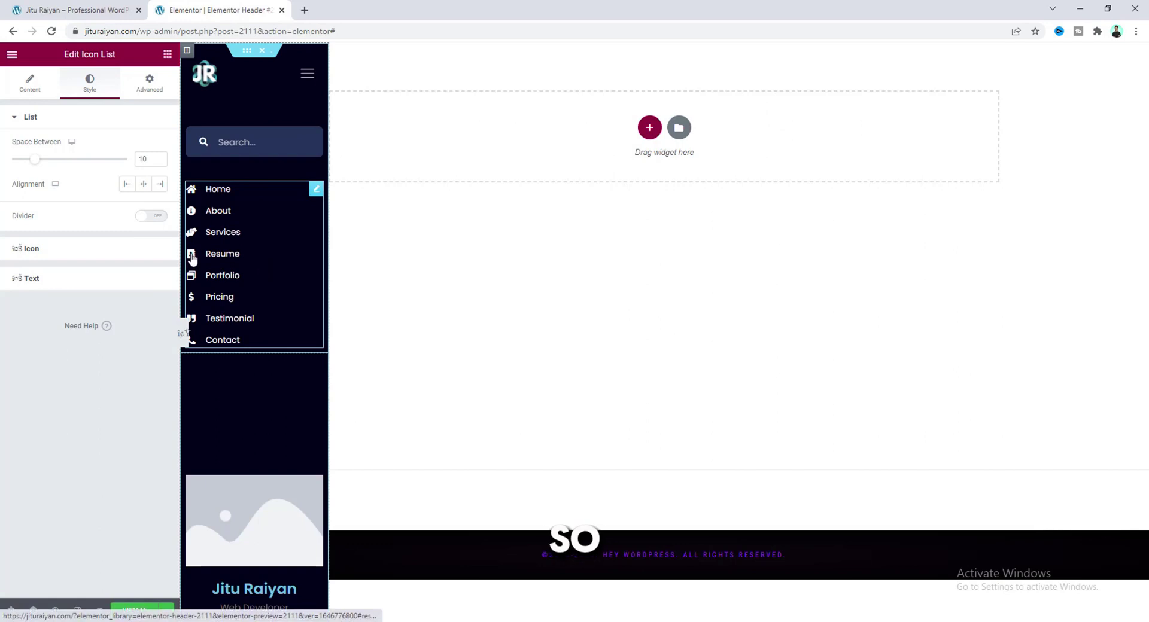
Paste the prepared code with the 8px radius and outlined icon styling into the menu list's custom CSS.
click(148, 86)
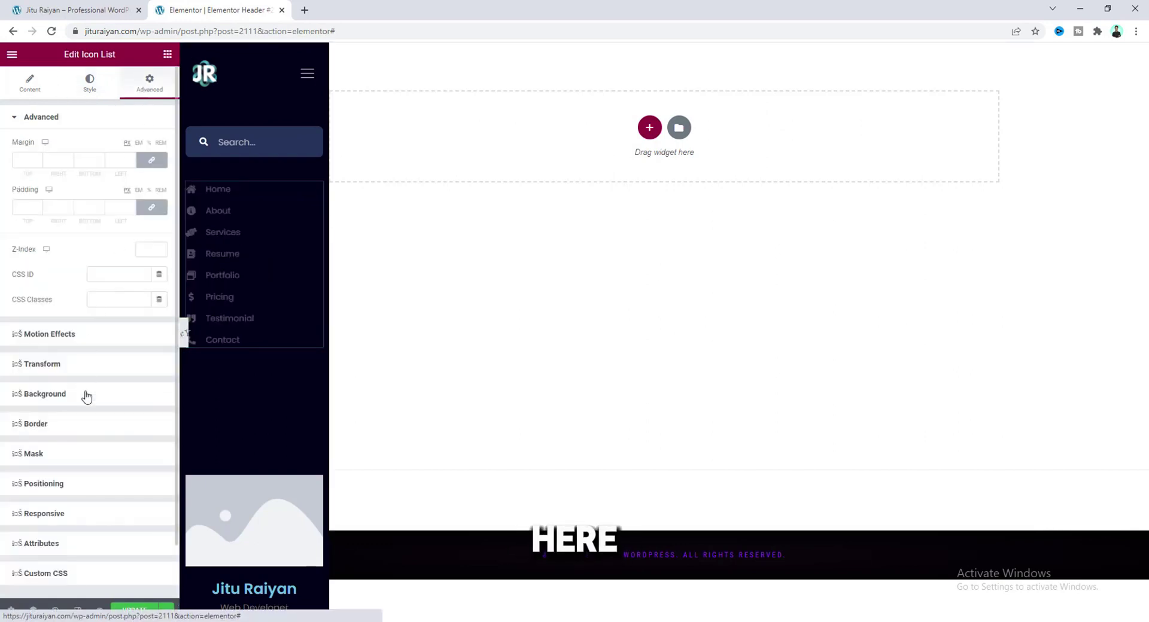
scroll(90, 496, down, 1)
click(92, 514)
click(56, 439)
key(ctrl+v)
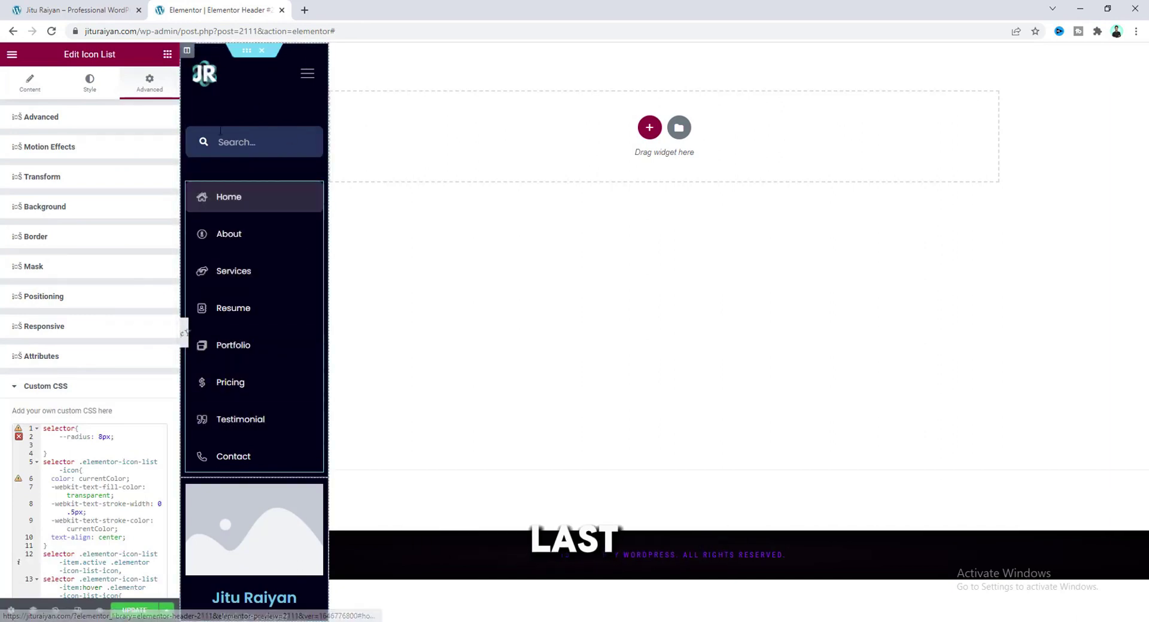
Unlink the padding of the column holding the menu and set it to 0 top, 25 right, 22 bottom and 22 left.
click(188, 52)
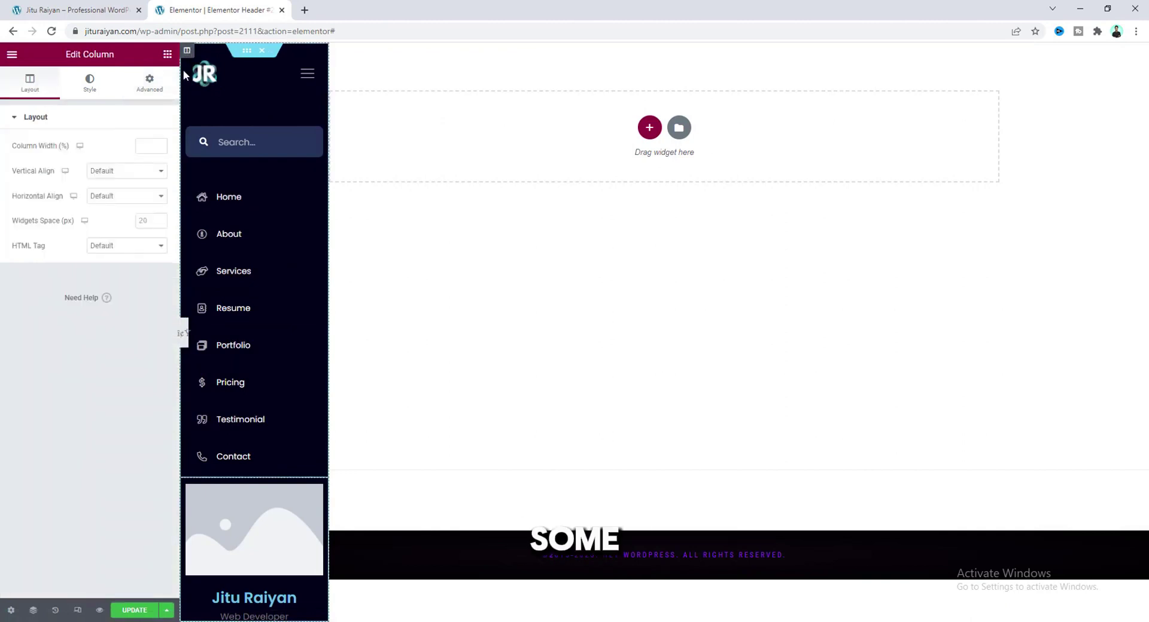
click(150, 83)
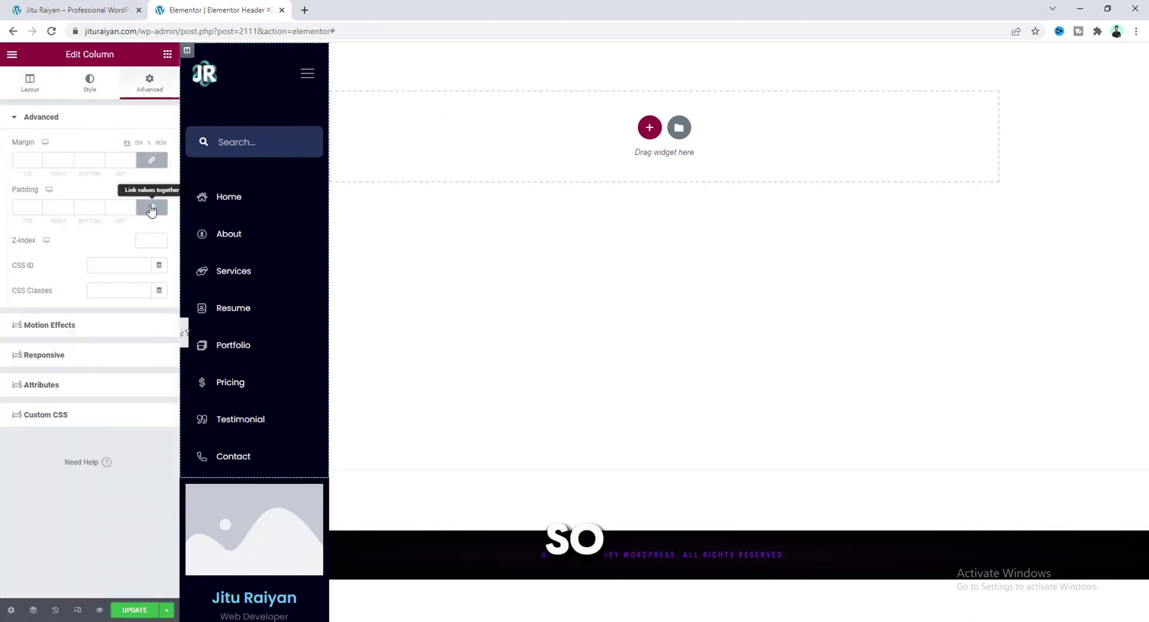
click(151, 207)
click(53, 207)
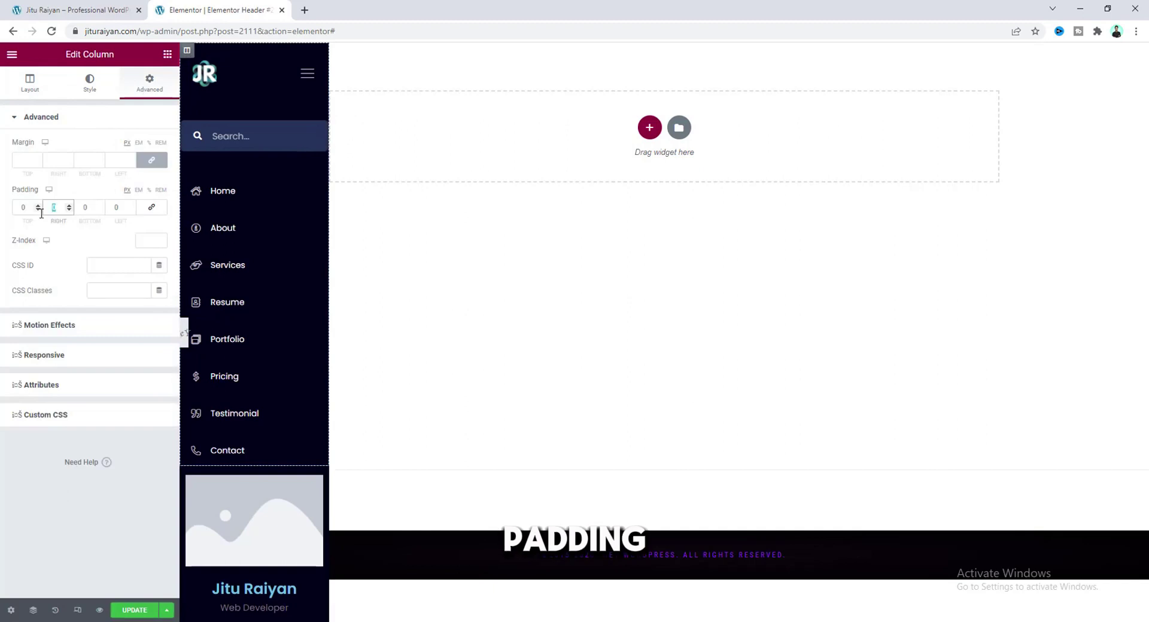
text(25)
key(Tab)
text(22)
key(Tab)
text(22)
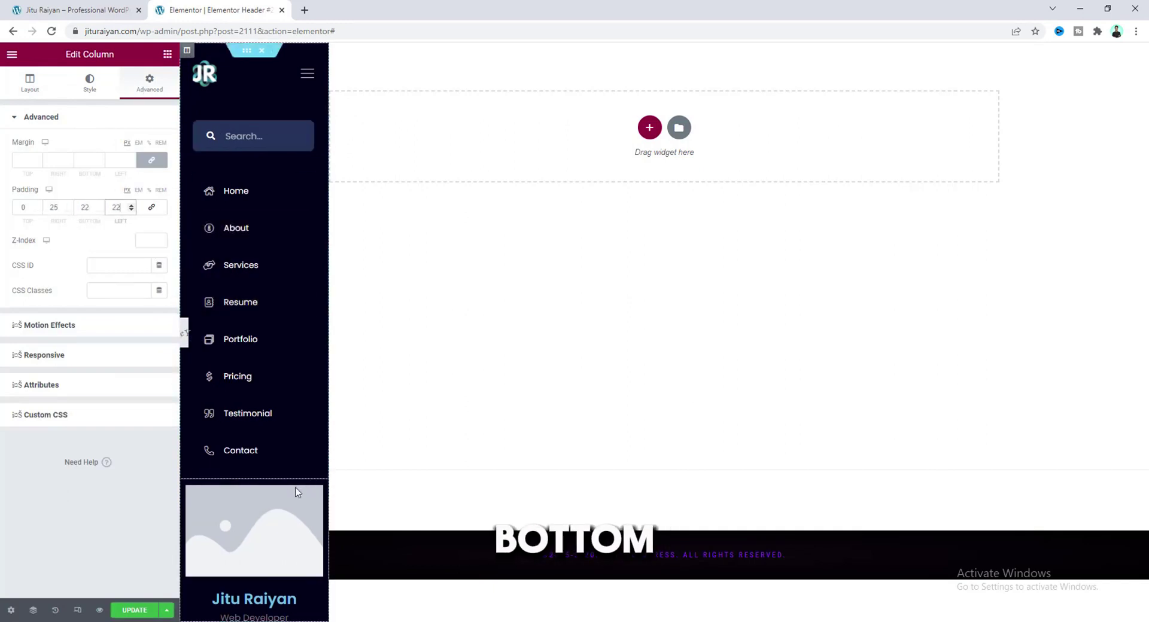
Give the profile block's inner section a classic background in dark blue #12133A.
click(249, 492)
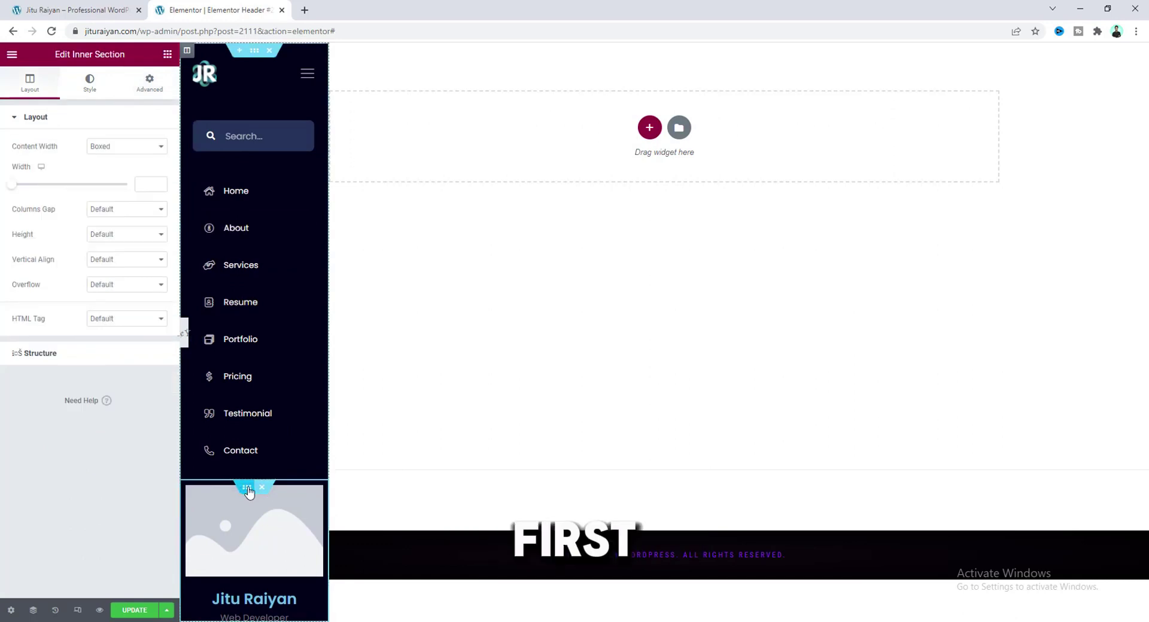
click(90, 83)
click(111, 173)
click(159, 196)
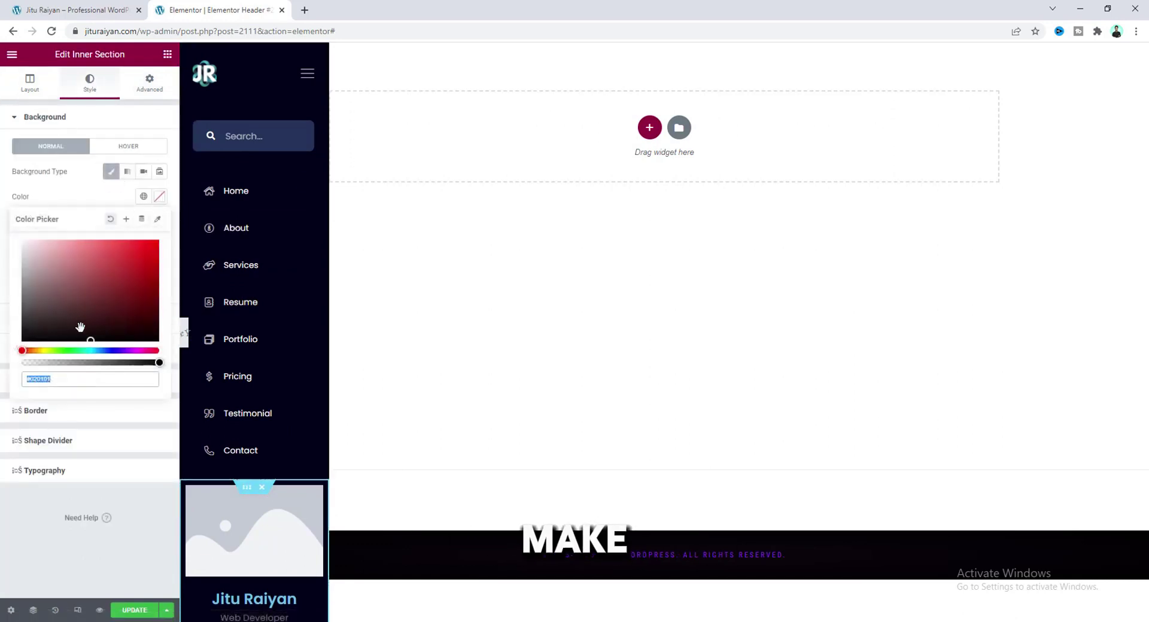
click(113, 351)
click(116, 318)
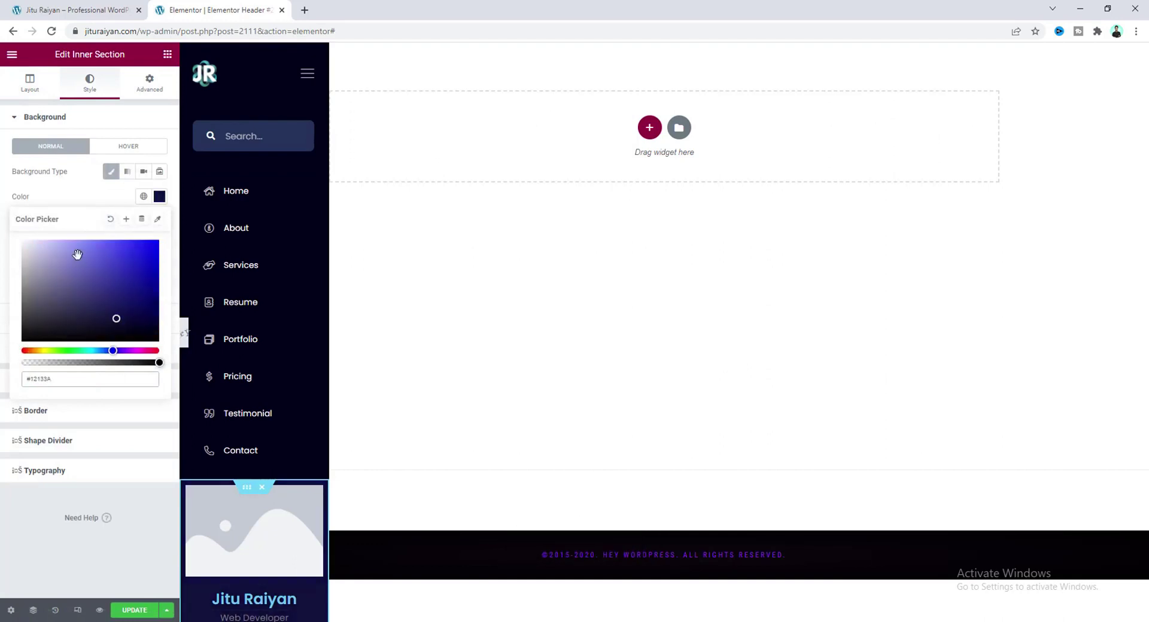
click(72, 198)
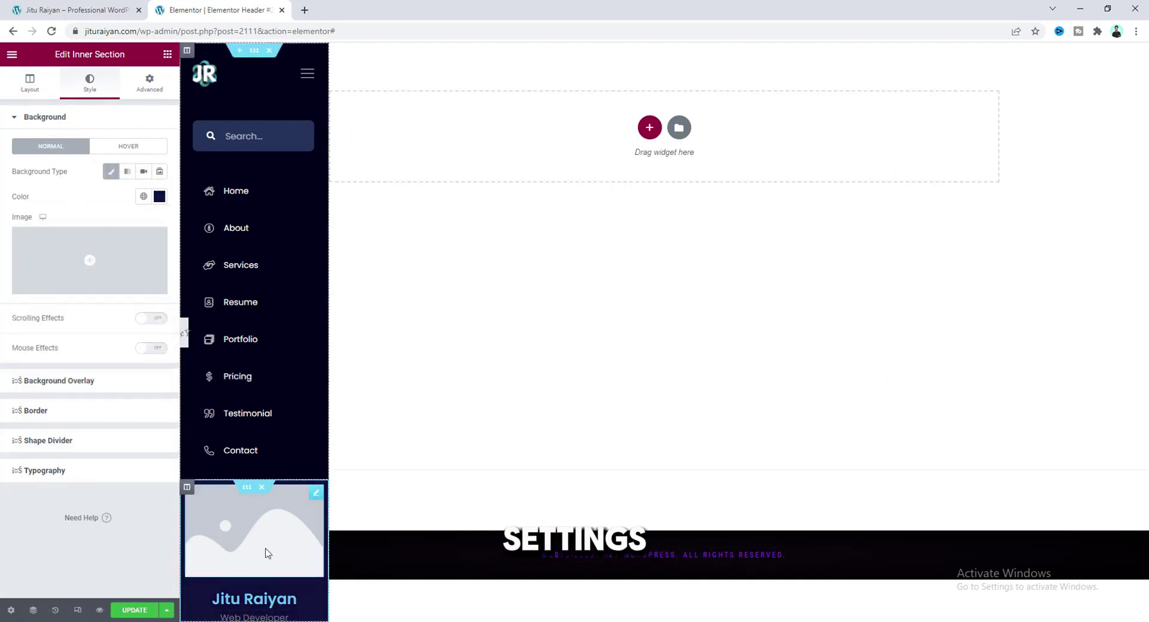
Set the padding of the profile block's column to 22 on all sides.
click(186, 486)
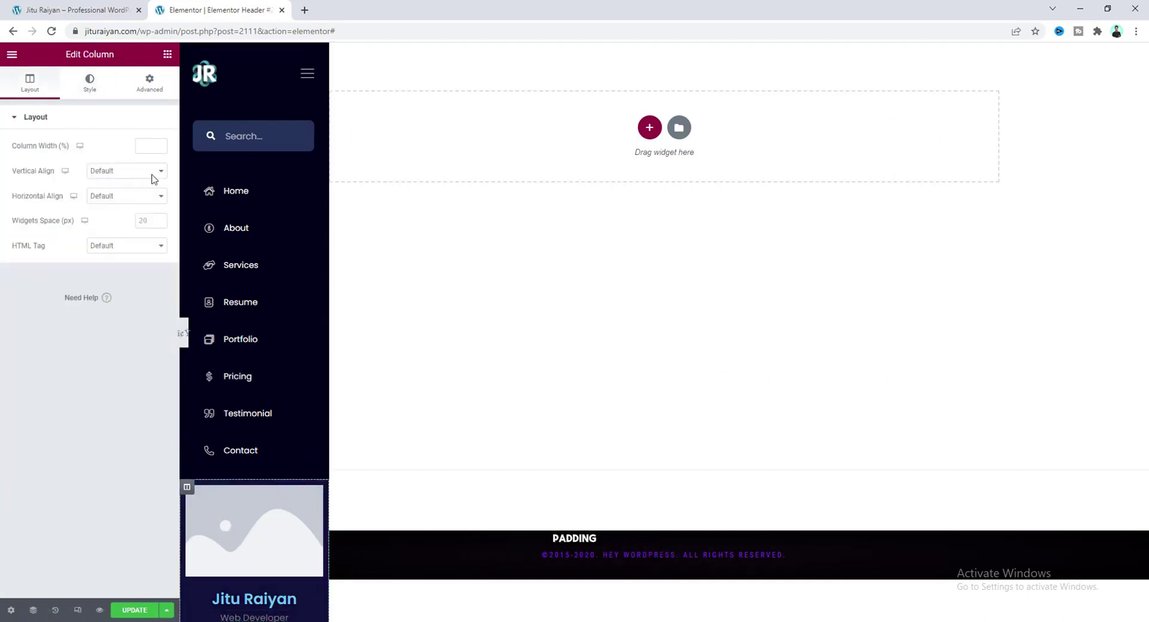
click(150, 83)
click(120, 207)
text(22)
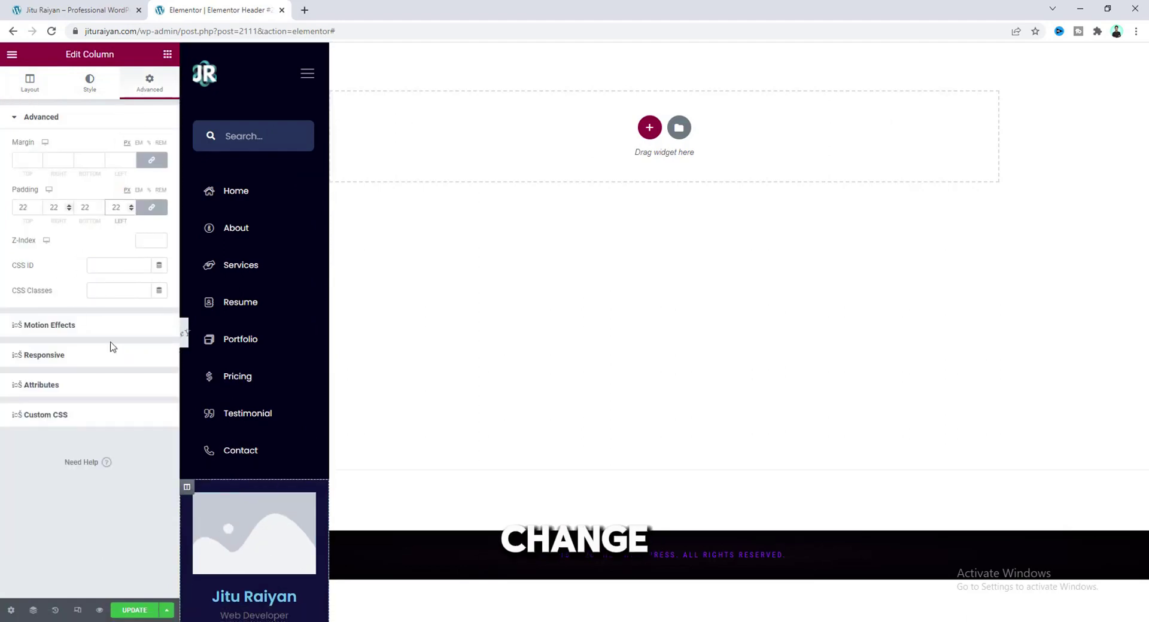
Replace the profile block's placeholder image with the 200 by 200 pixel beanie portrait from the media library.
click(255, 533)
click(89, 180)
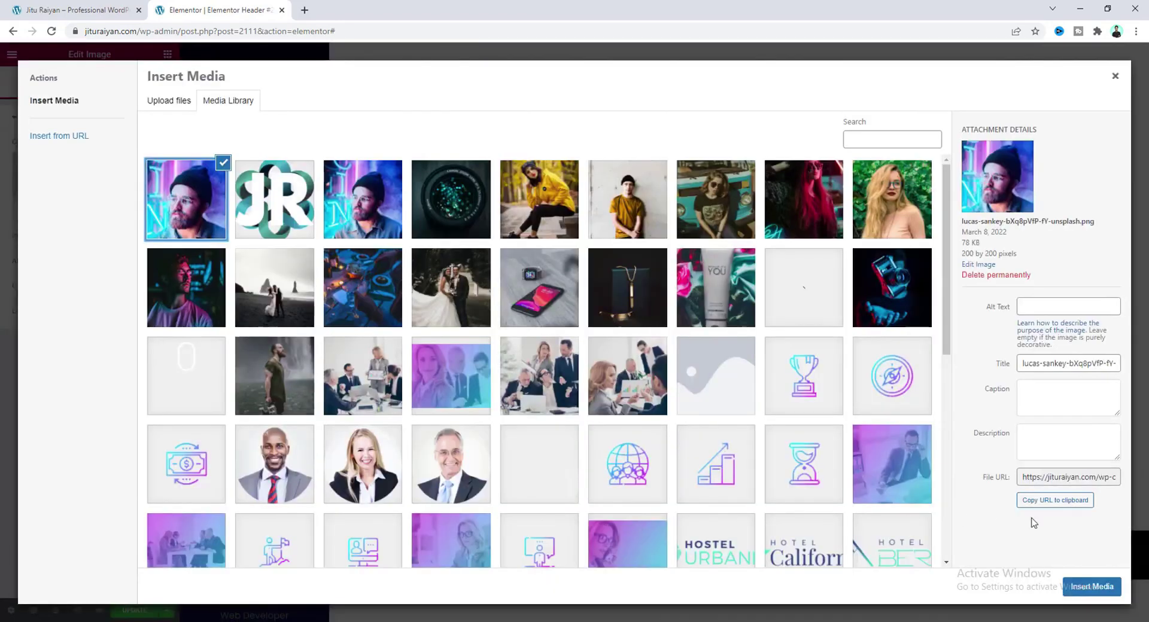
click(1091, 586)
Set the profile portrait's width to 45 px and its border radius to 10 px on all corners.
click(33, 93)
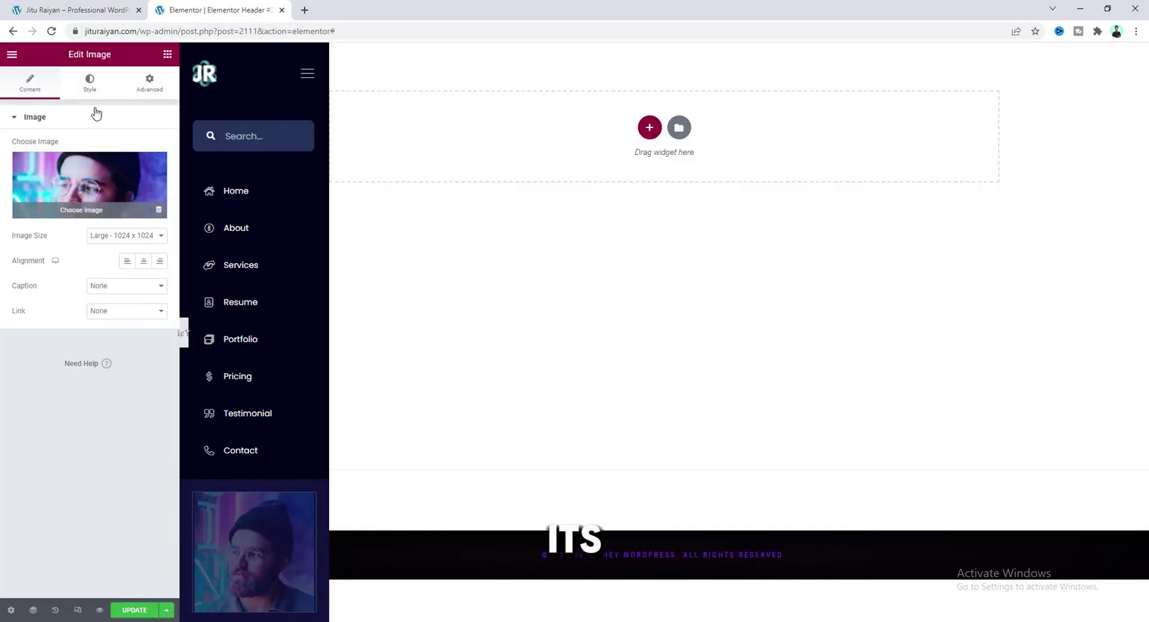
click(93, 84)
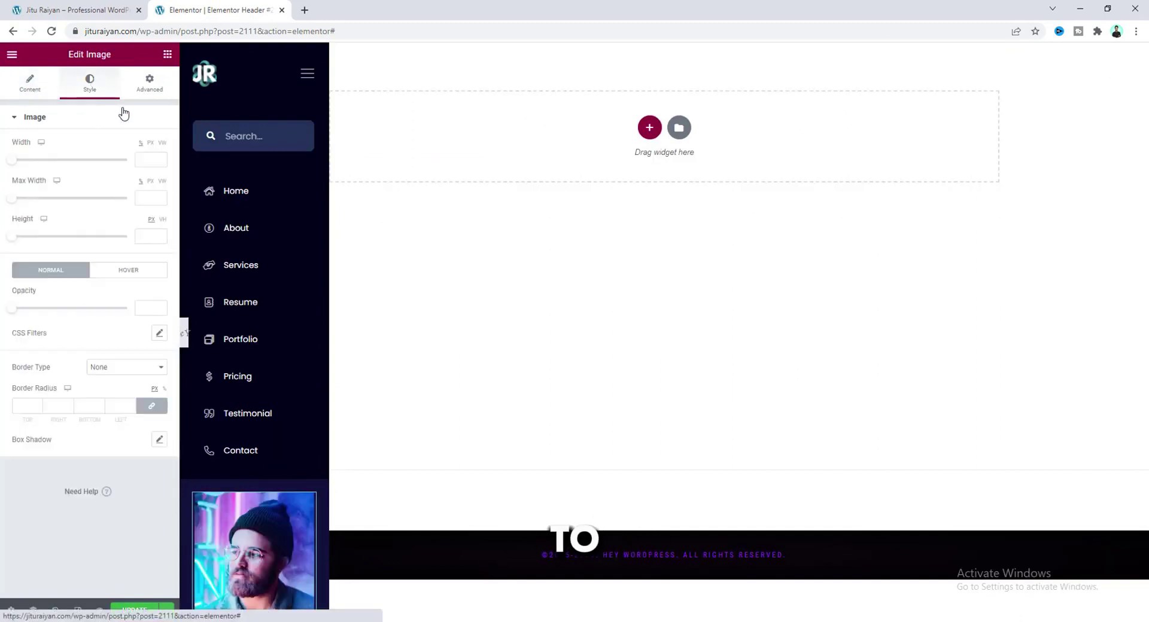
click(150, 157)
text(45)
click(60, 406)
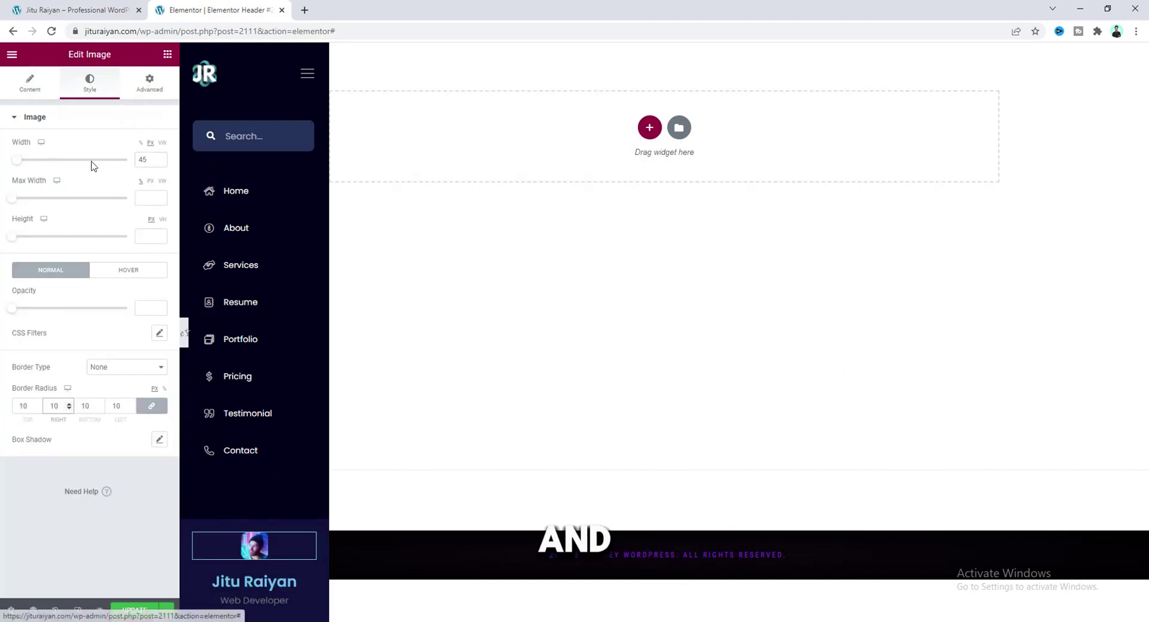
Set the portrait image's positioning width to Inline (auto).
click(149, 84)
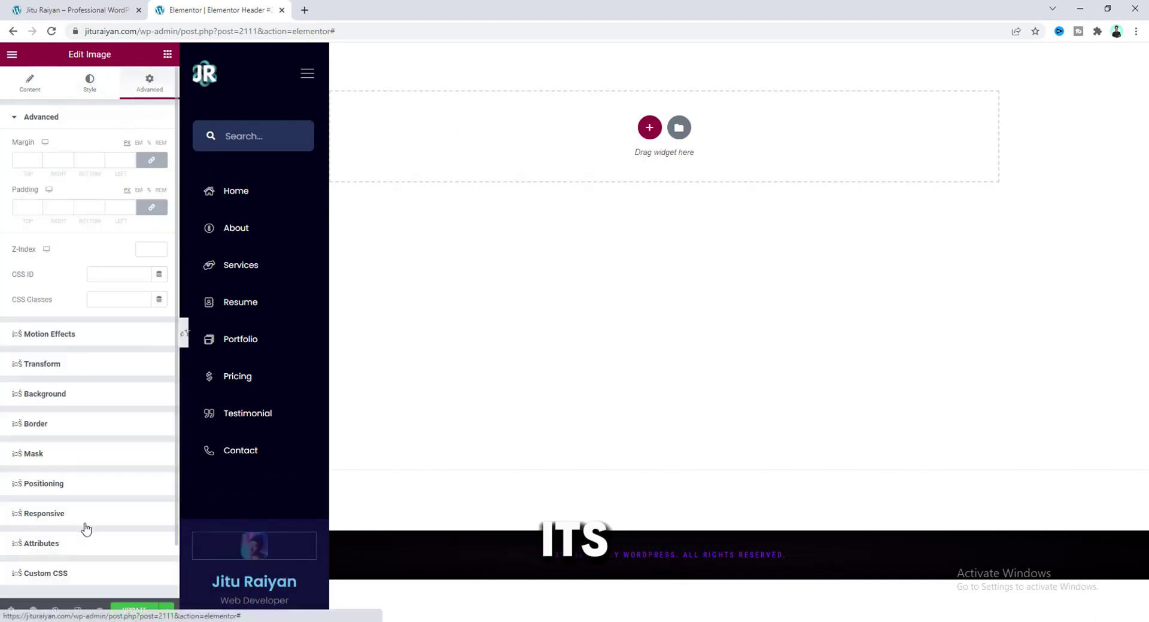
click(82, 485)
click(128, 327)
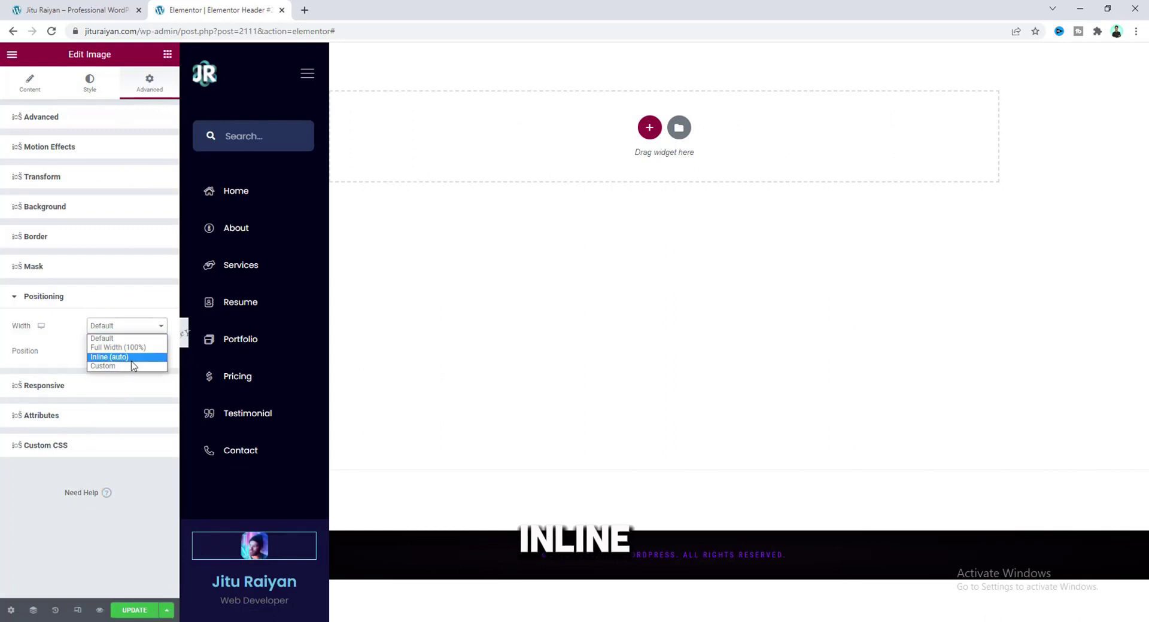
click(120, 358)
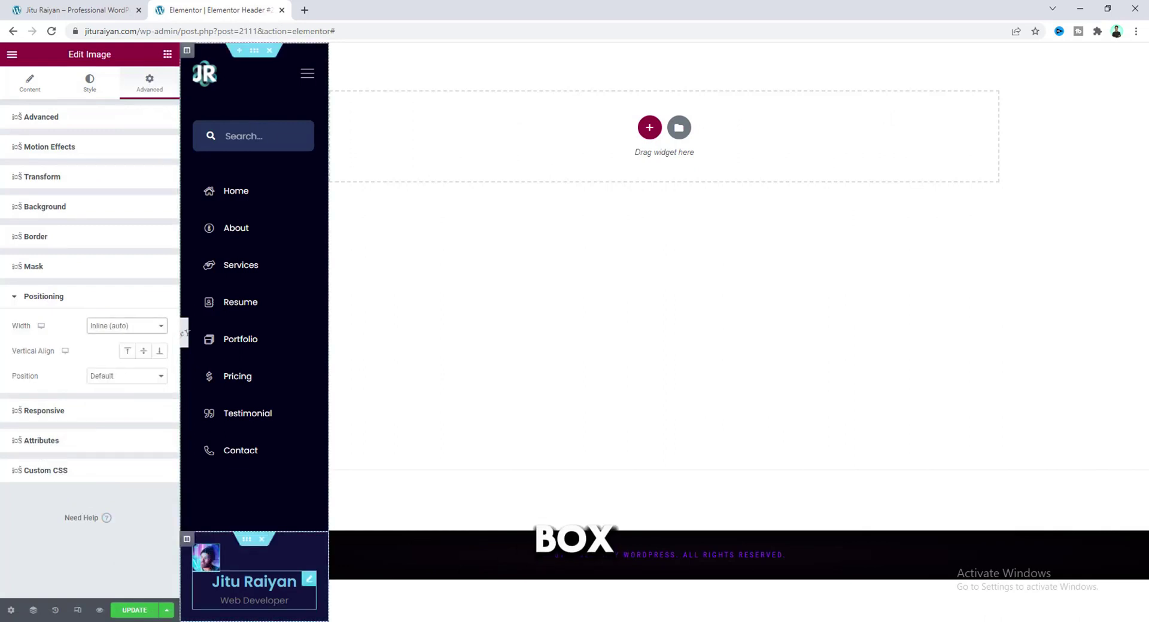
Color the title and the description of the profile block's image box white.
click(287, 582)
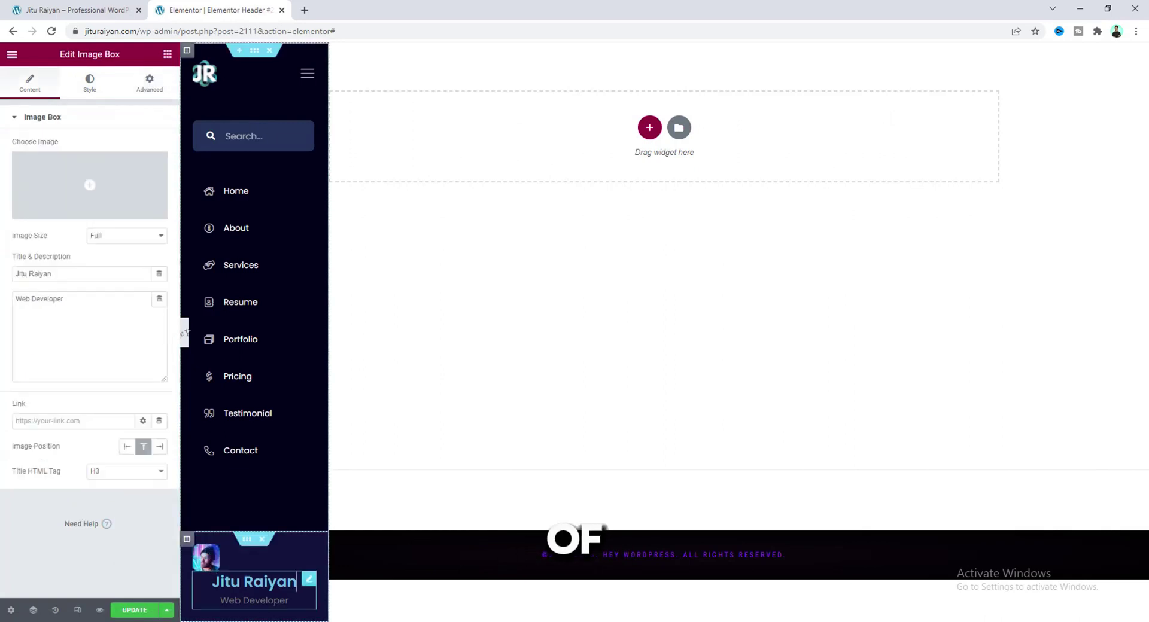
click(85, 90)
click(94, 429)
click(157, 290)
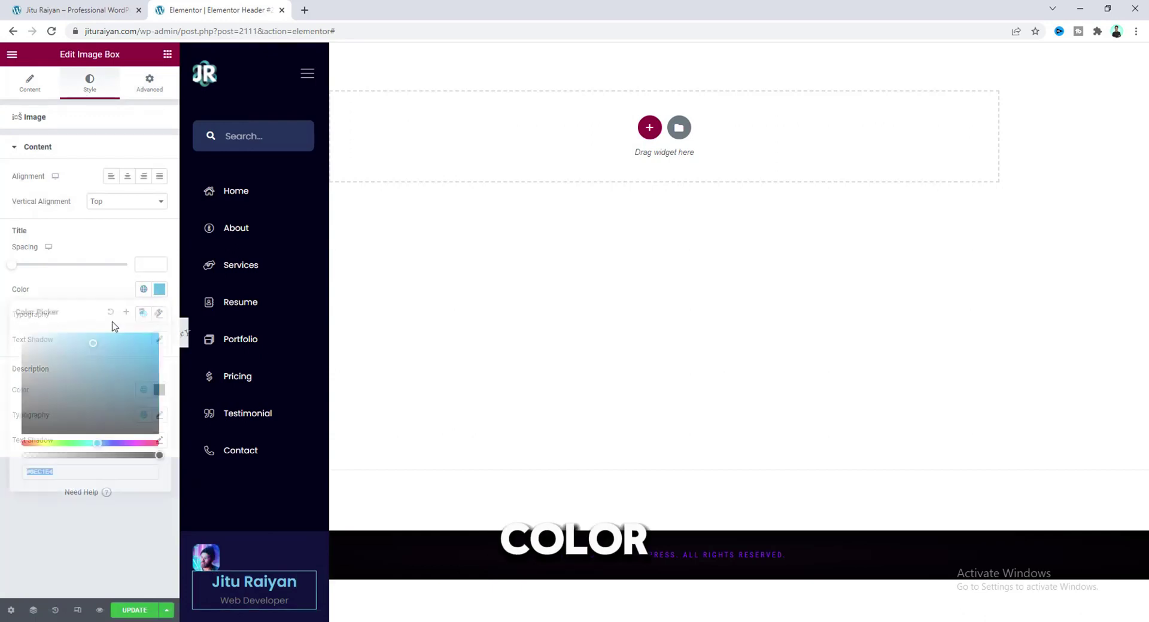
click(103, 284)
click(159, 390)
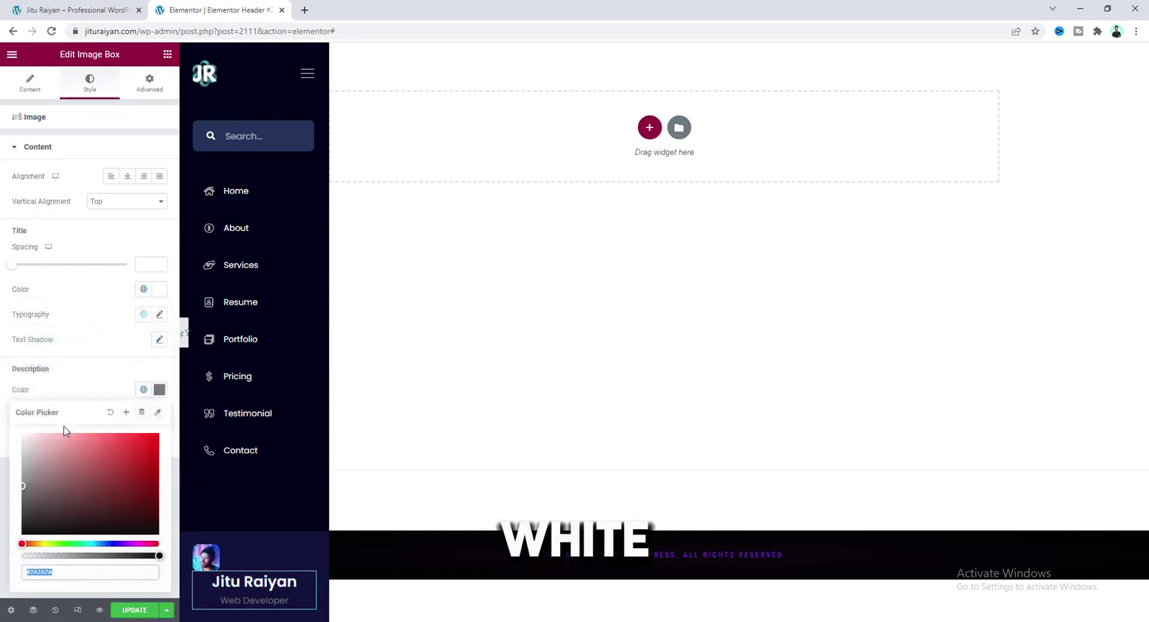
click(127, 373)
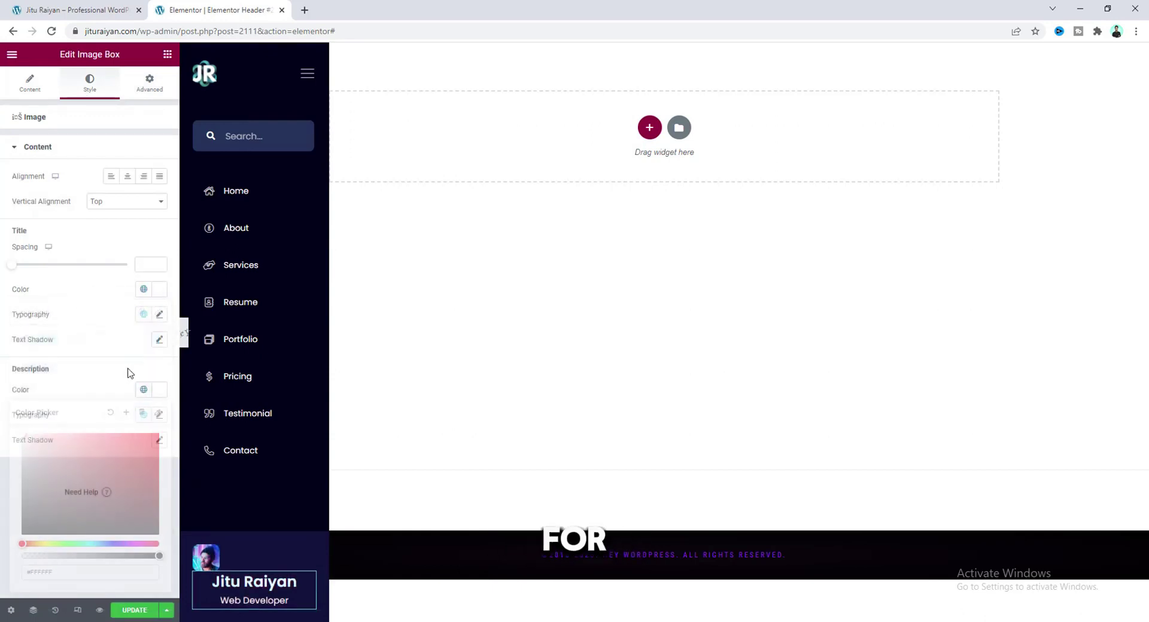
Set the image box's title font size to 16 px and its description font size to 13 px.
click(159, 314)
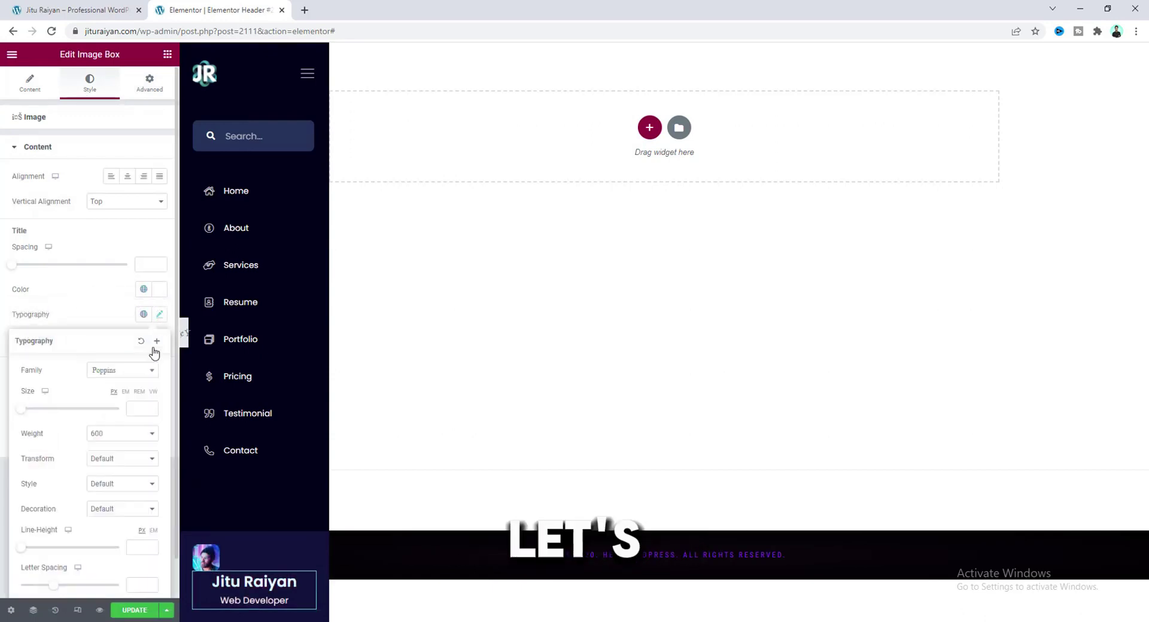
click(136, 408)
text(16)
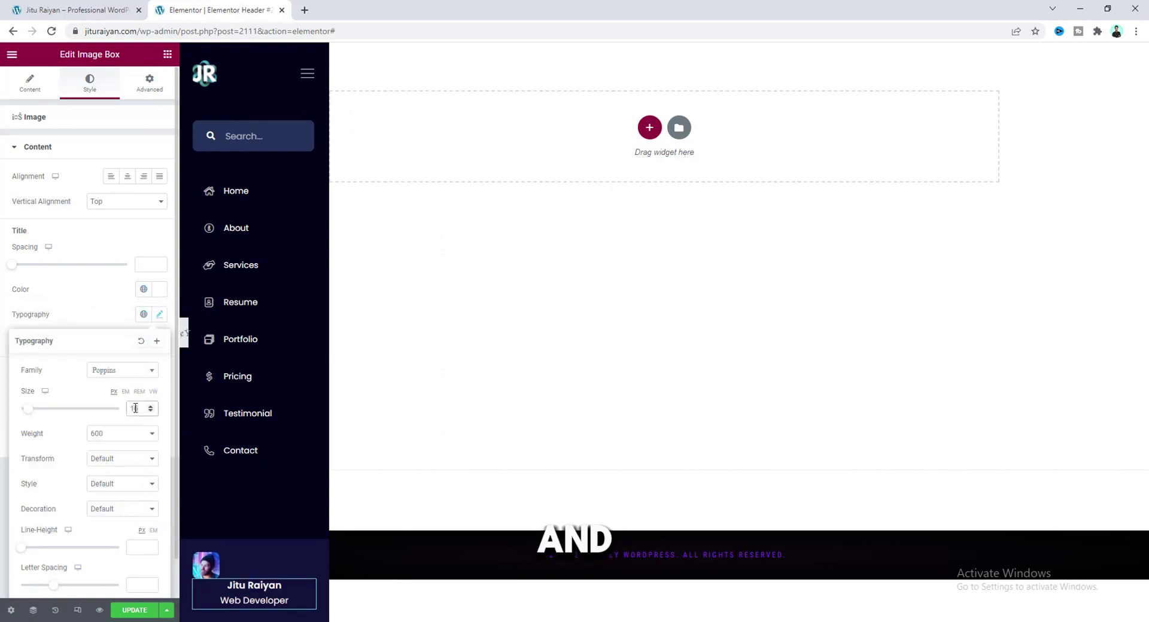
click(109, 308)
click(160, 415)
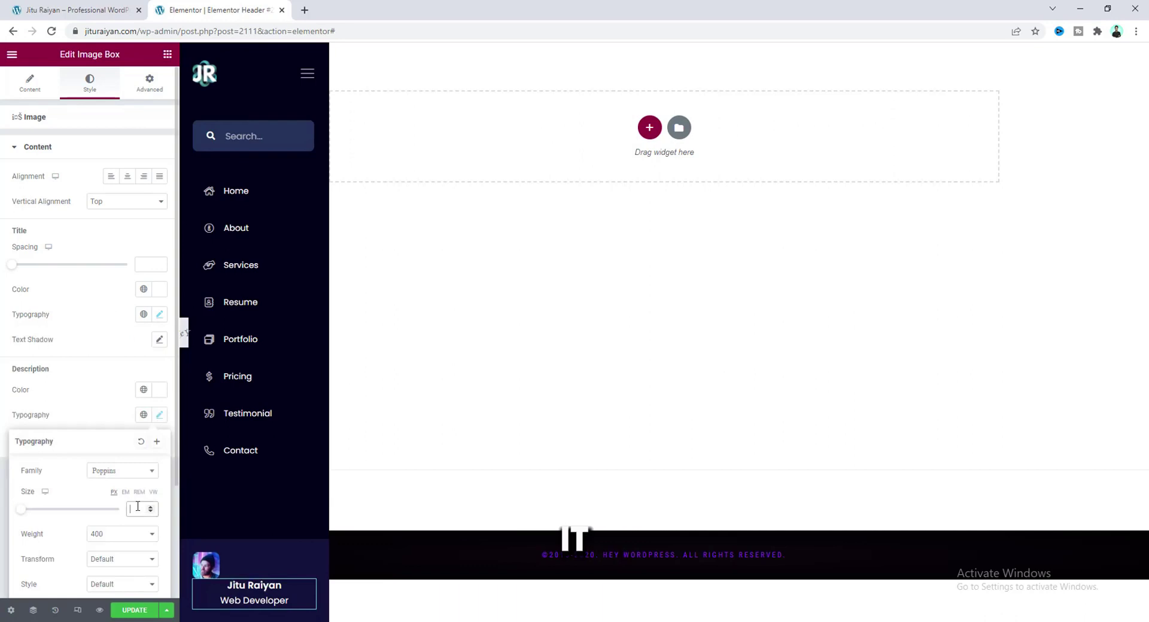
click(138, 506)
text(13)
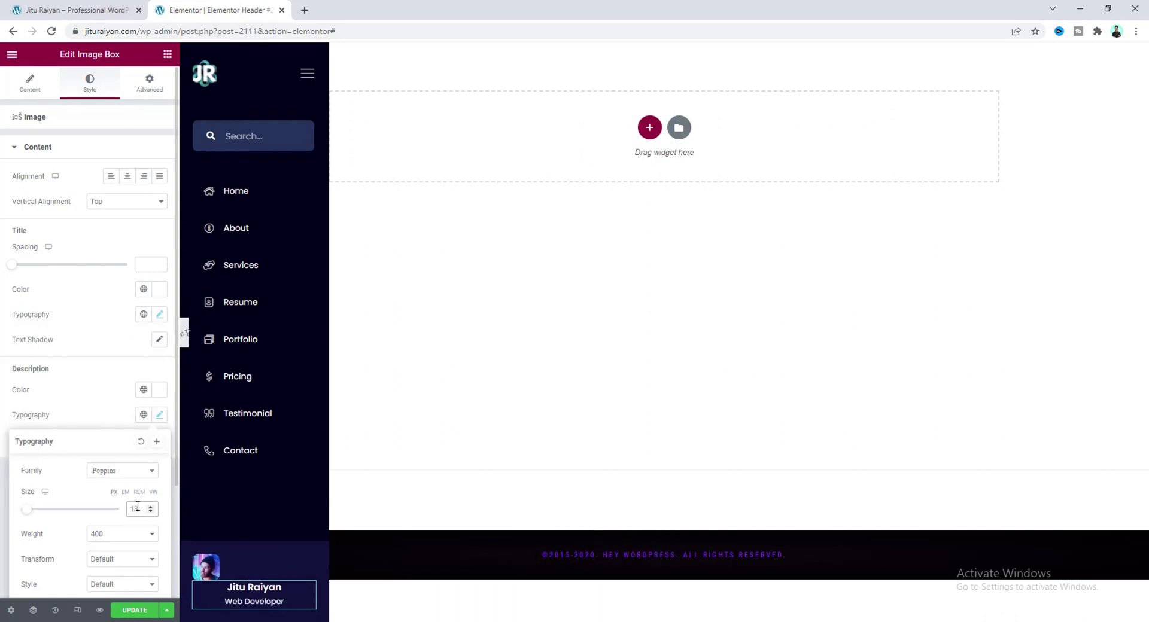
click(115, 399)
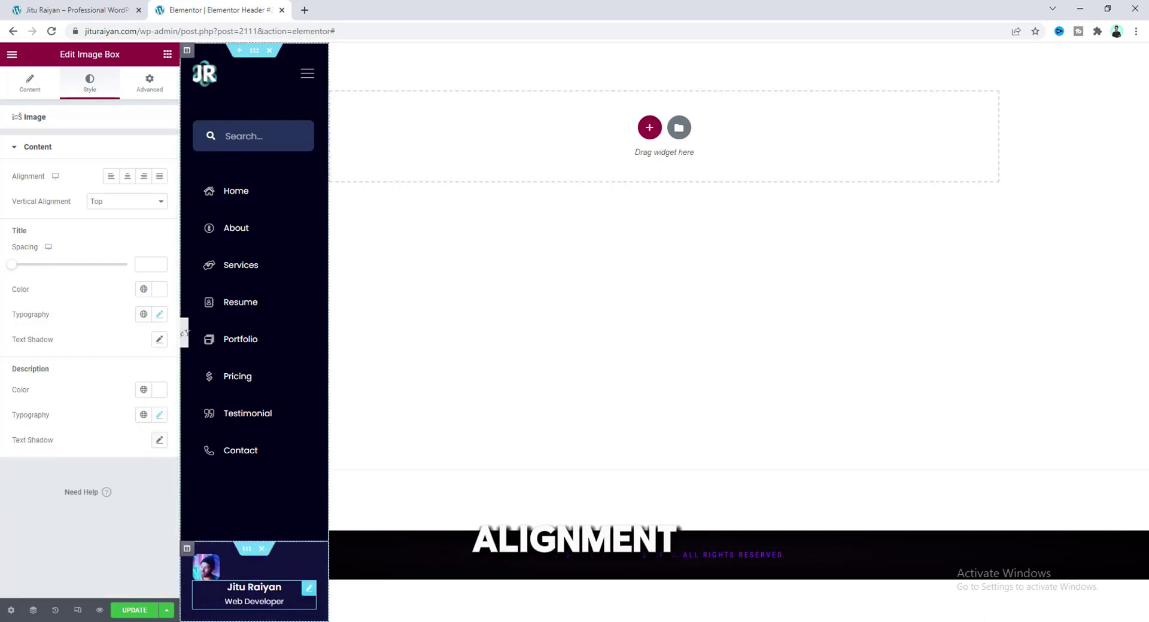
Left-align the image box content and give the widget a custom width of 120 px.
click(112, 176)
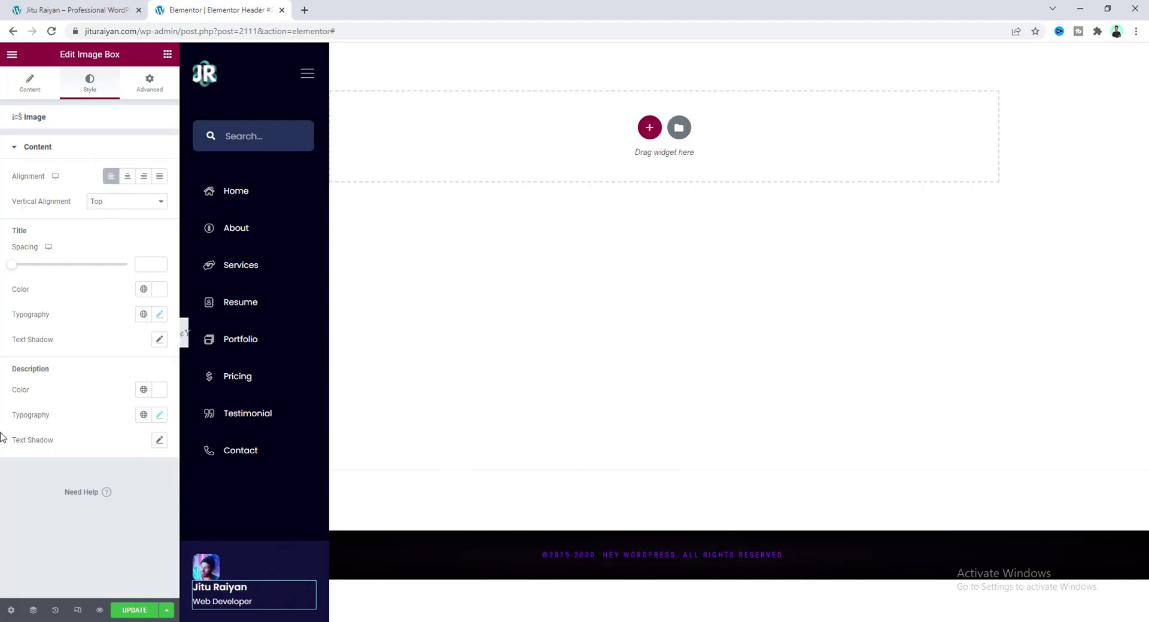
click(150, 83)
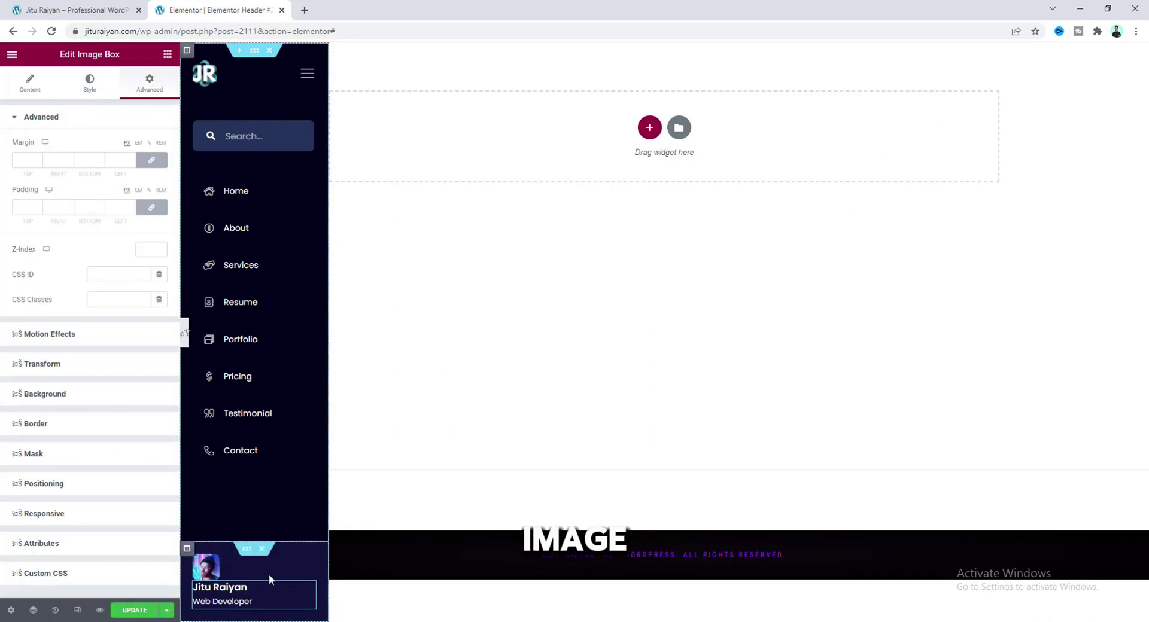
click(95, 486)
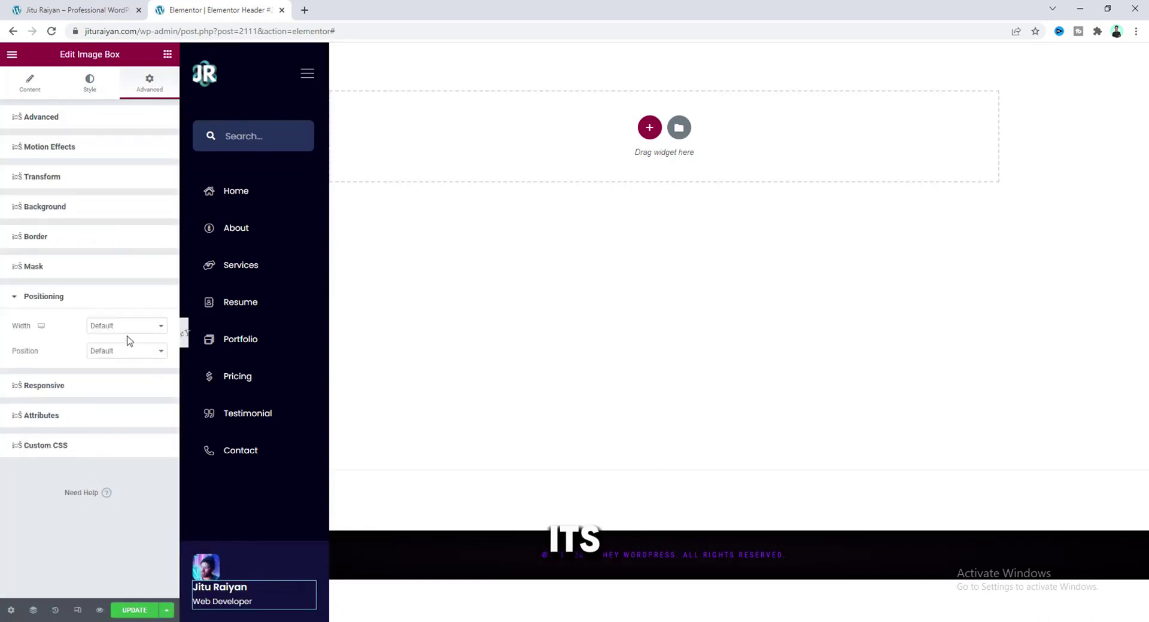
click(127, 328)
click(123, 368)
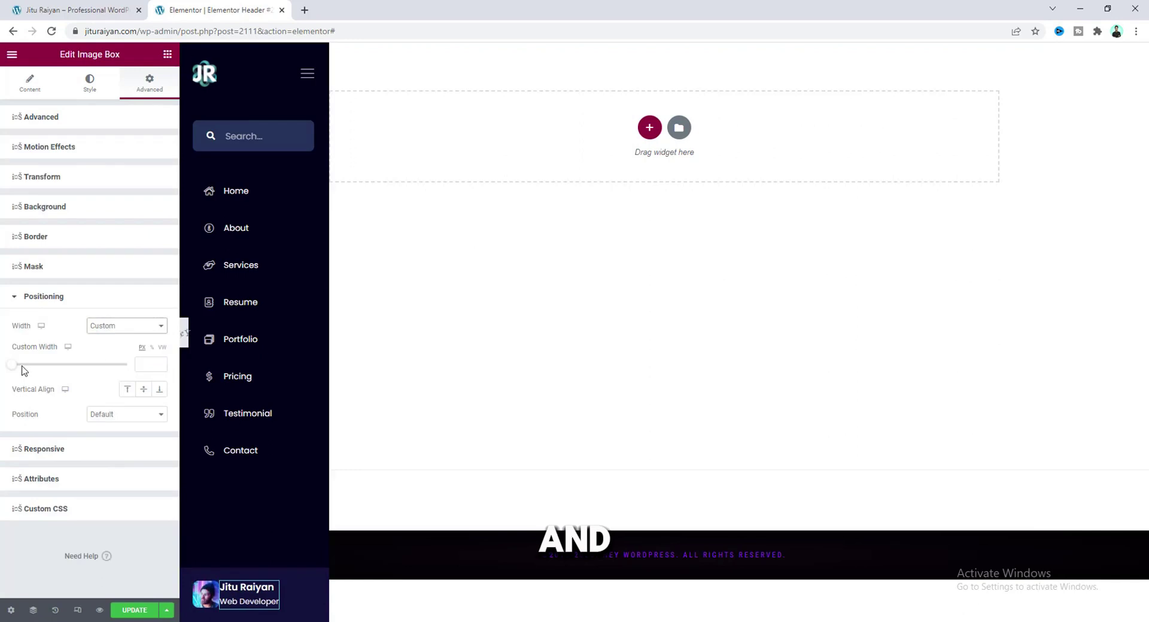
drag(13, 368, 27, 367)
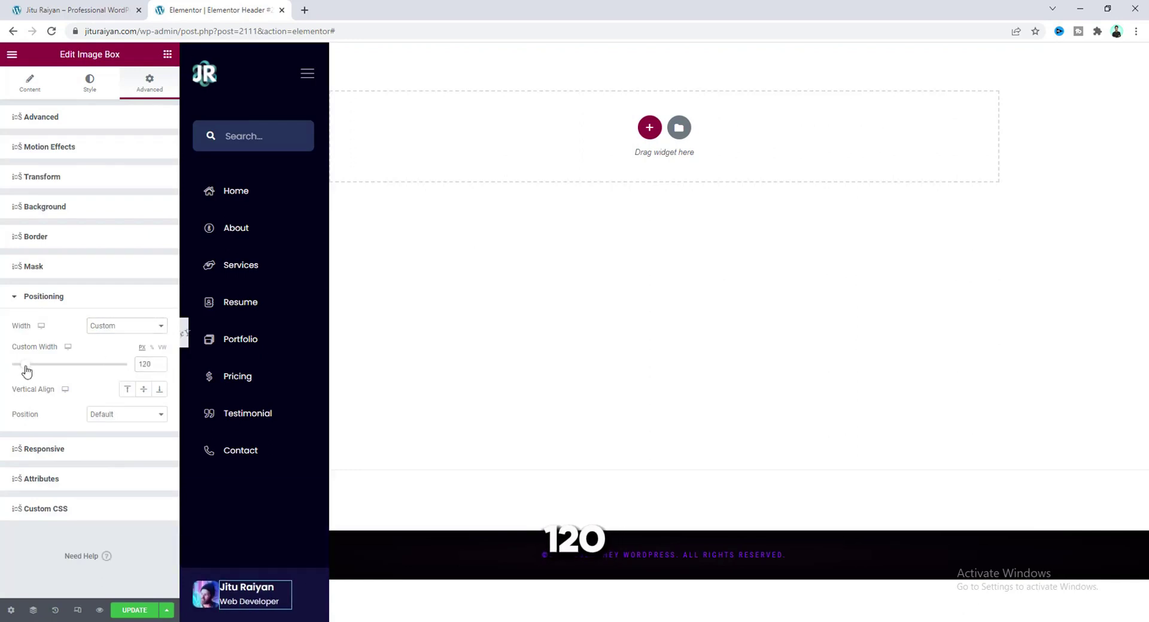
Position the image box absolutely with a horizontal offset of 80 px and a vertical offset of 21 px.
click(120, 419)
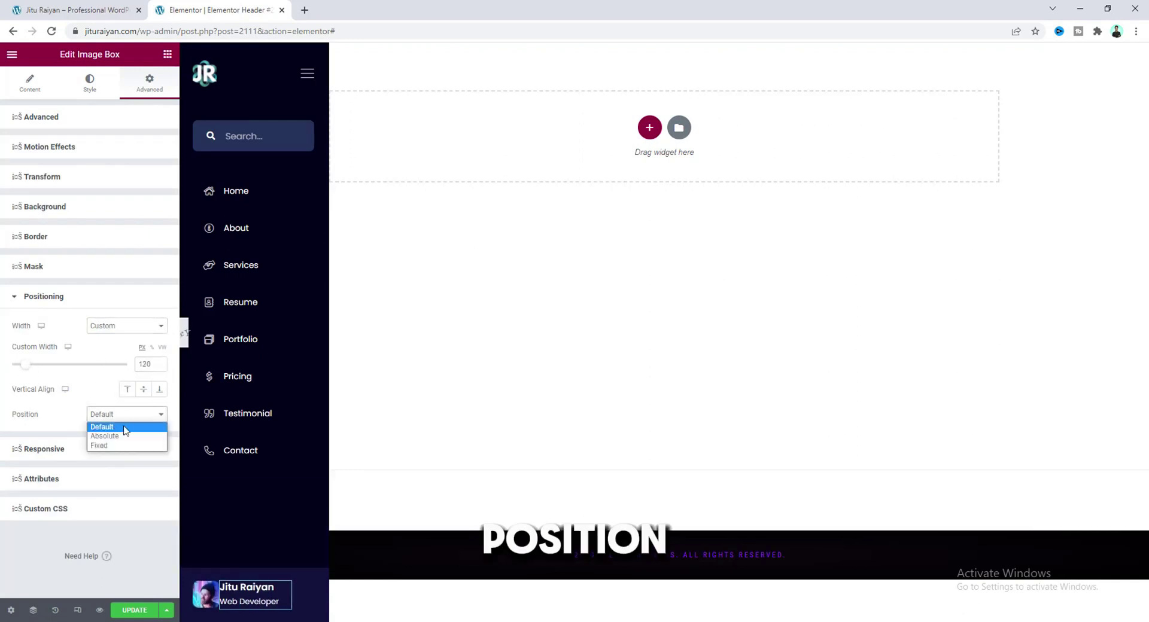
click(126, 437)
drag(69, 522, 71, 526)
scroll(90, 478, down, 1)
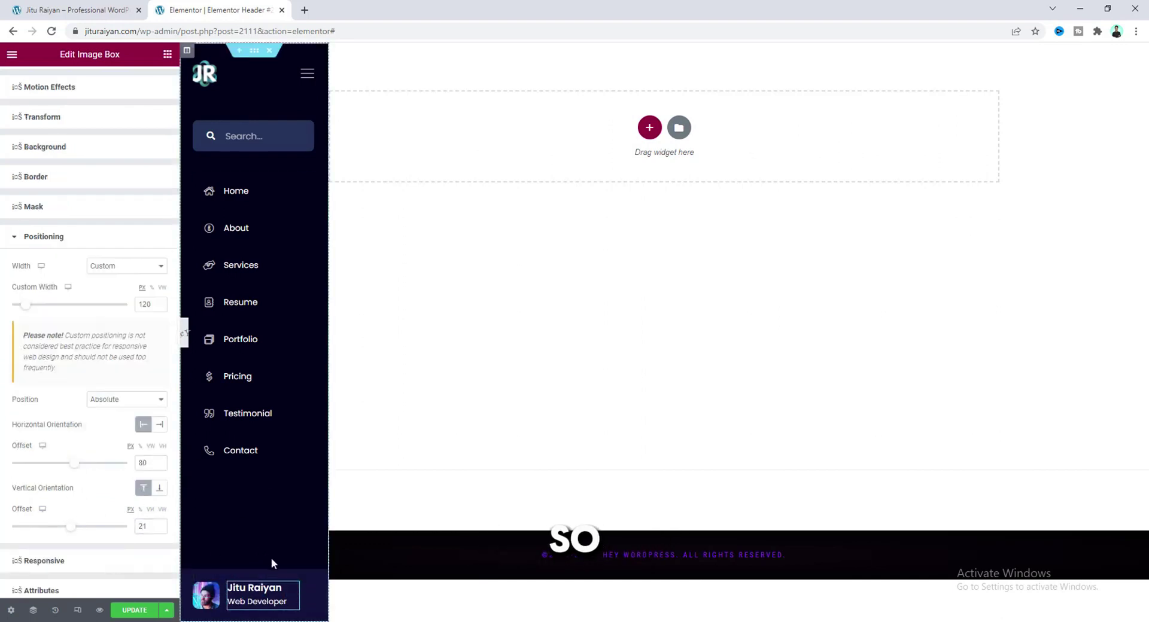
Switch to the finished site's browser tab and try its sidebar toggle in both the collapsed and expanded states.
click(61, 6)
click(84, 93)
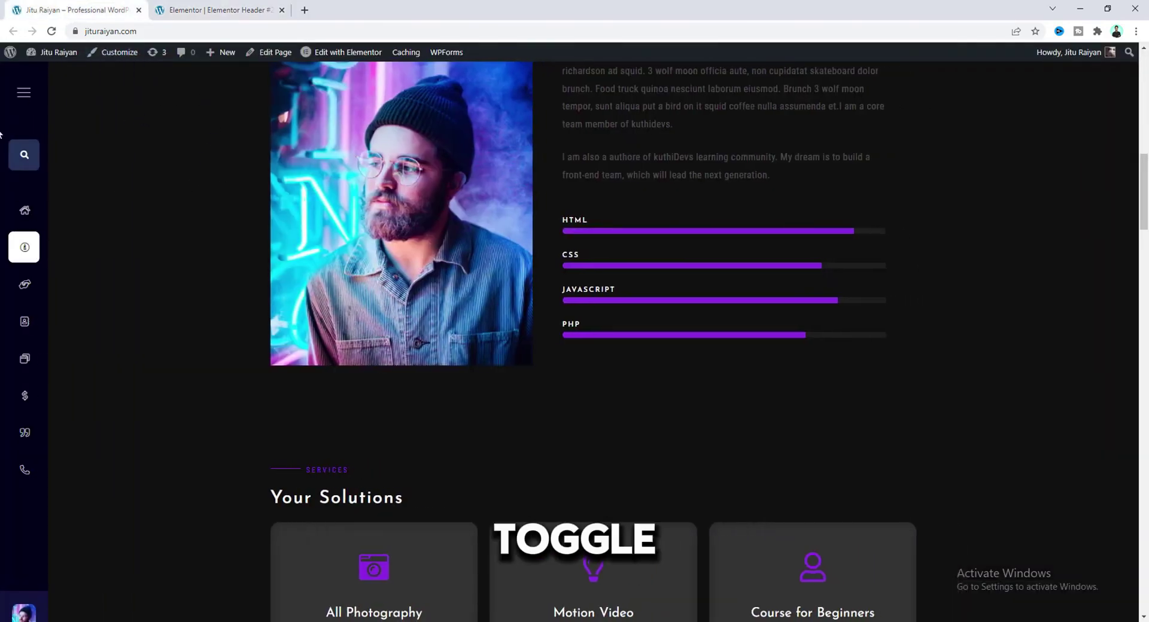
click(23, 94)
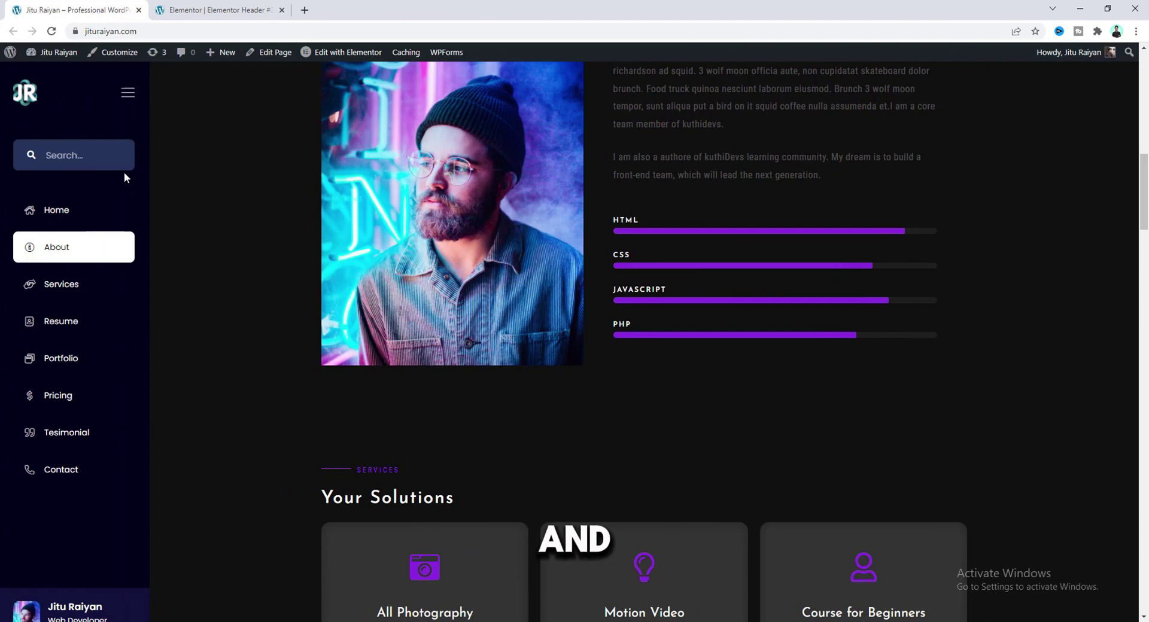
click(128, 94)
Return to the Elementor editor and assign the CSS class logo to the sidebar's logo image.
click(217, 10)
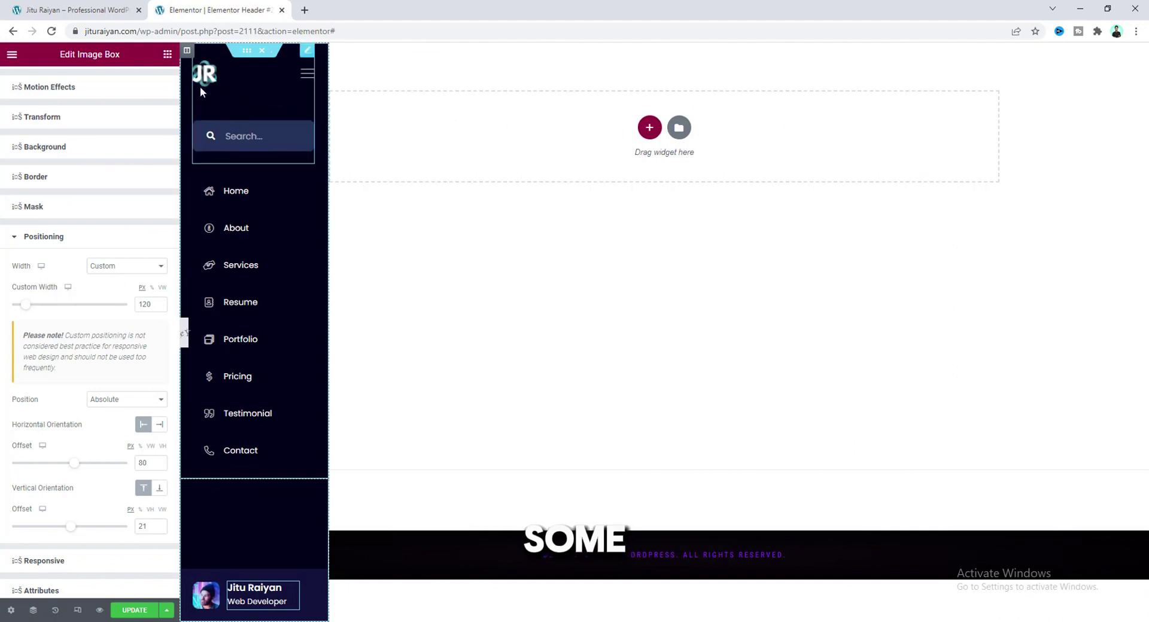
click(209, 70)
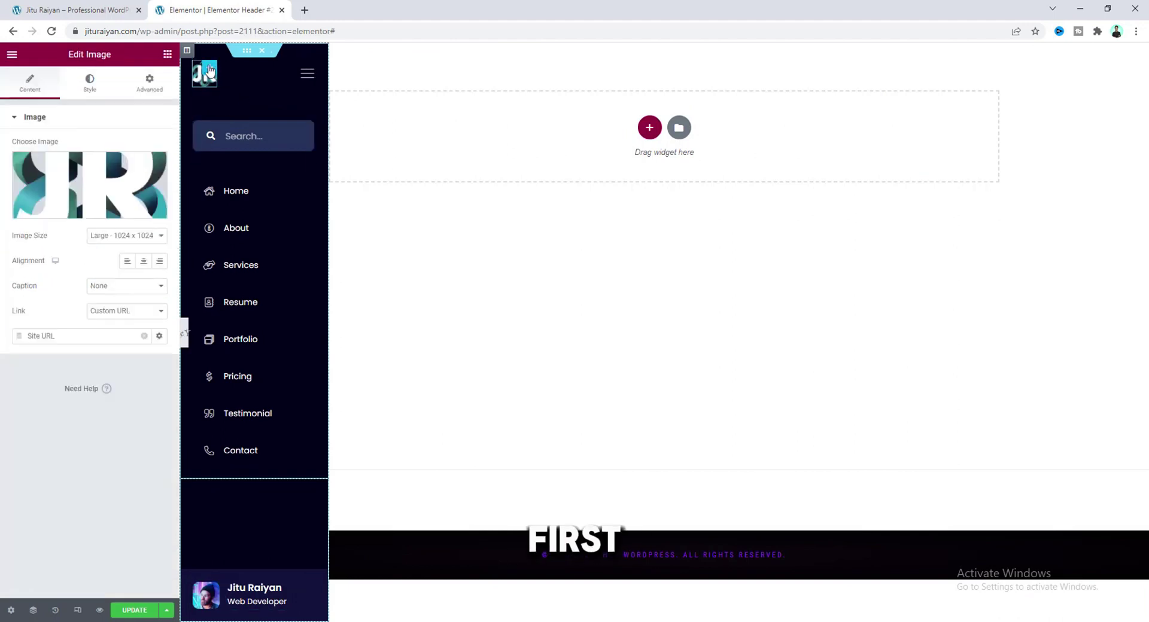
click(150, 83)
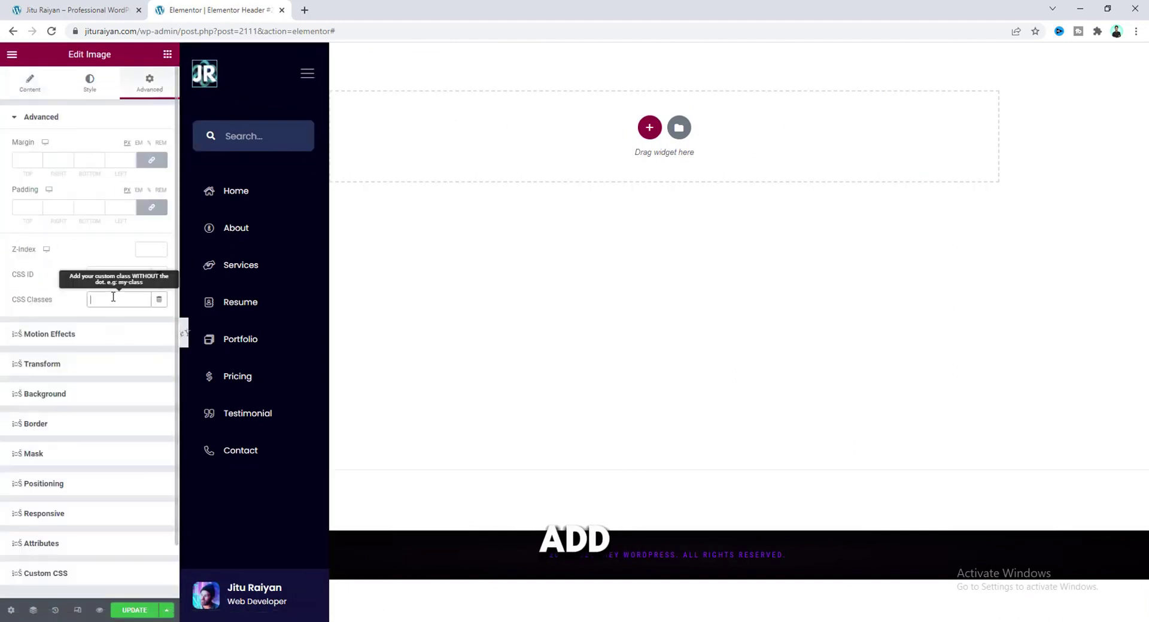
text(logo)
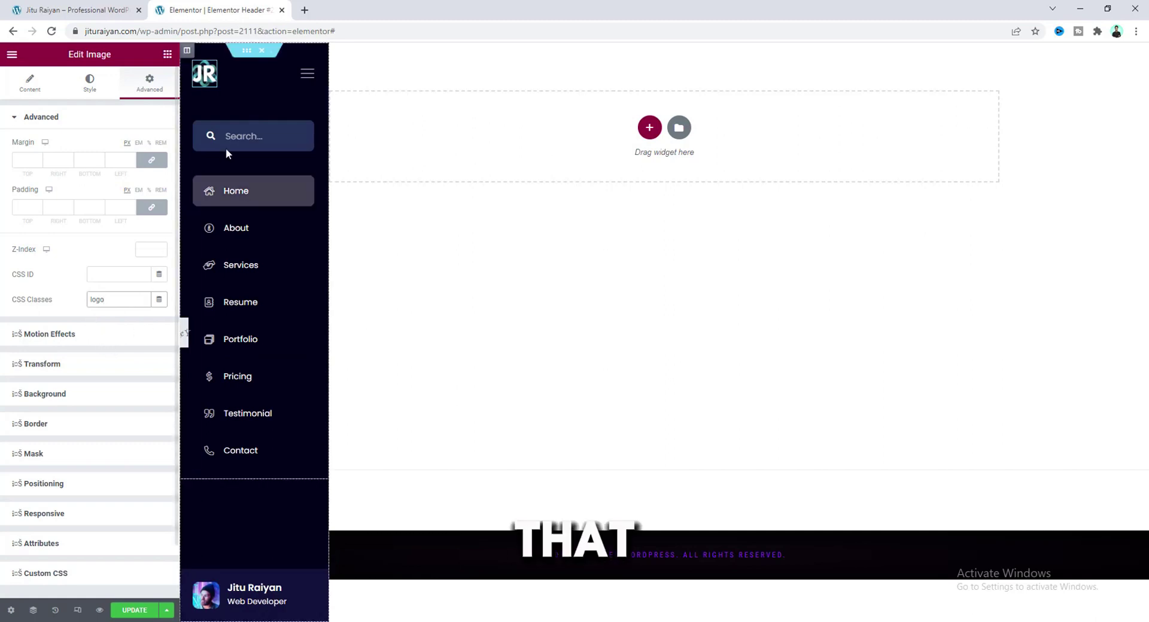
Assign the CSS class sidebar-toggle to the toggle icon and the class navigation to the menu's icon list.
click(304, 82)
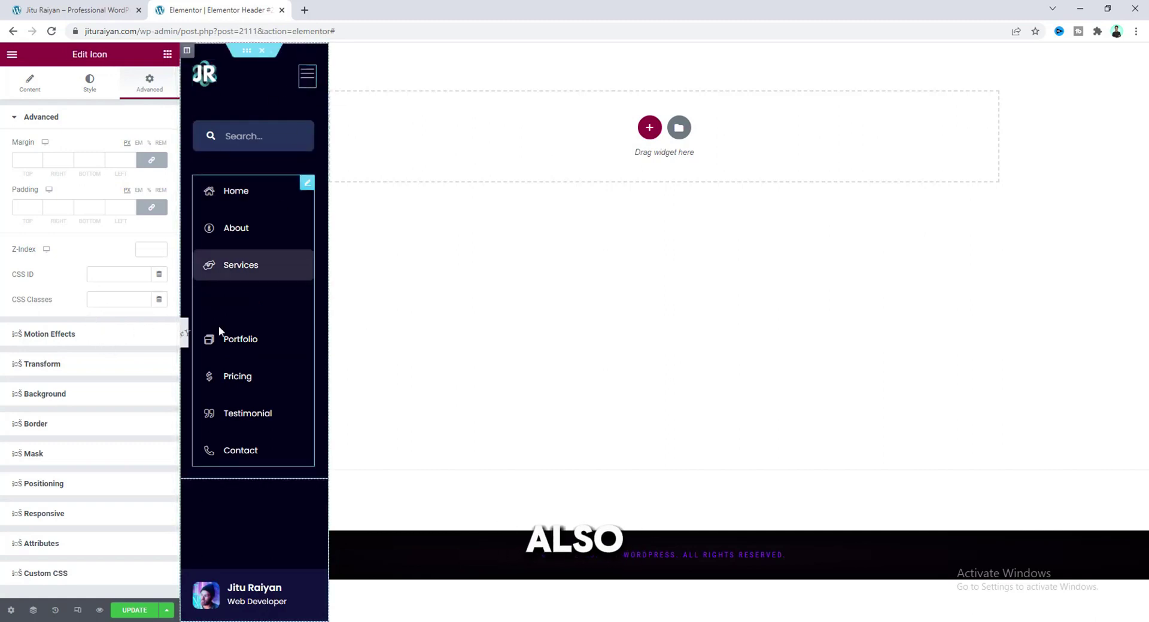
text(sidebar-toggle)
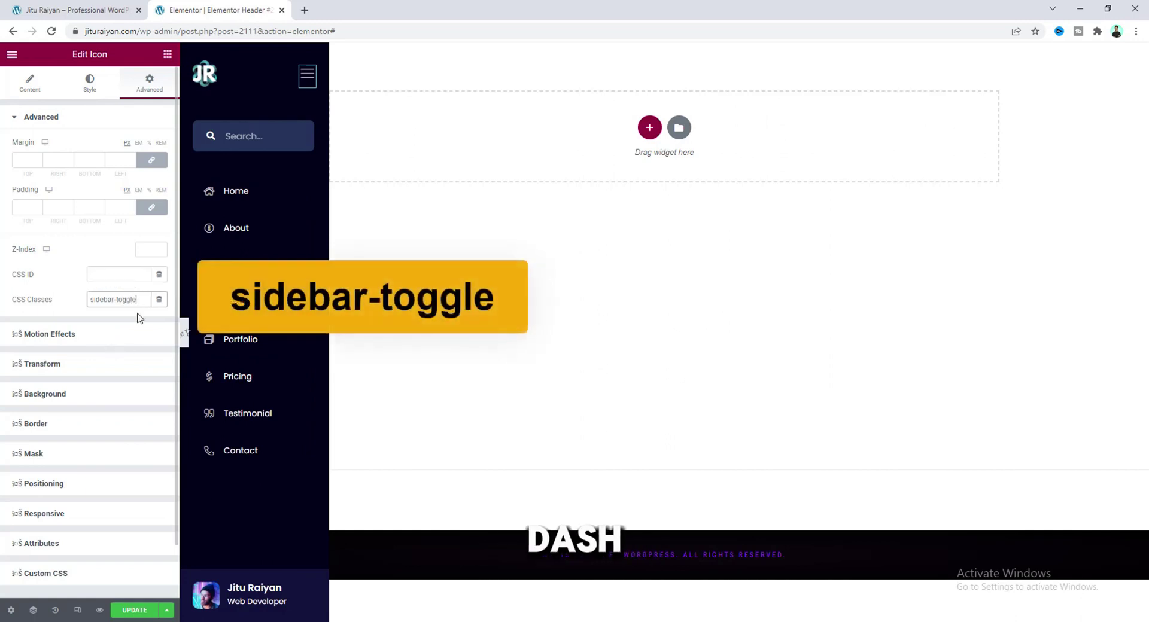
click(239, 201)
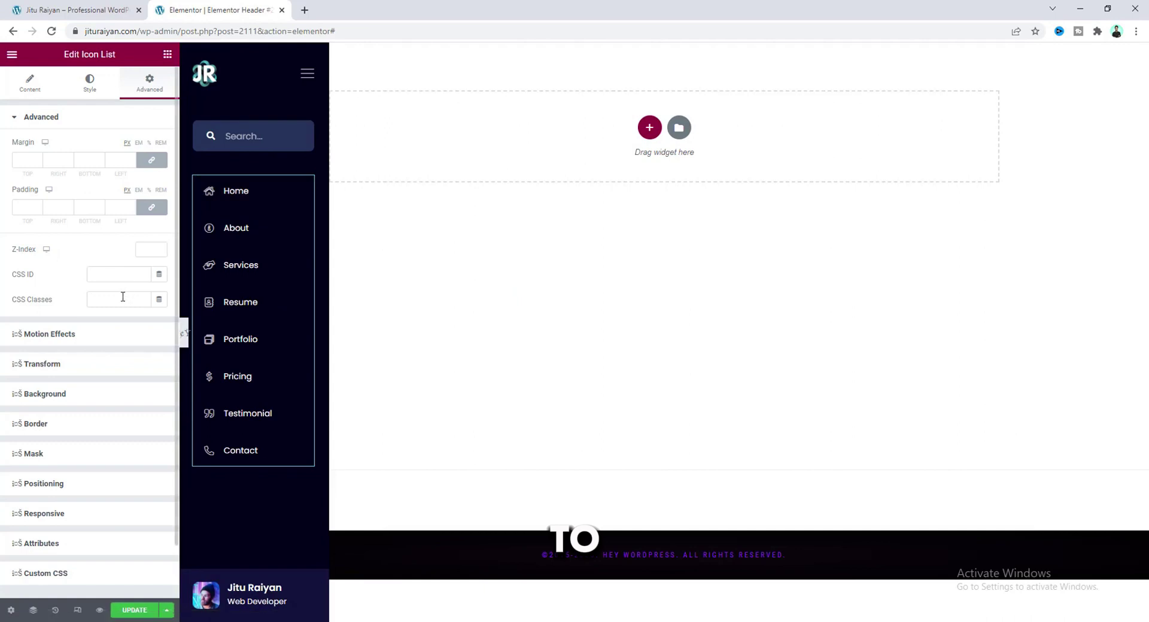
click(66, 303)
text(navigation)
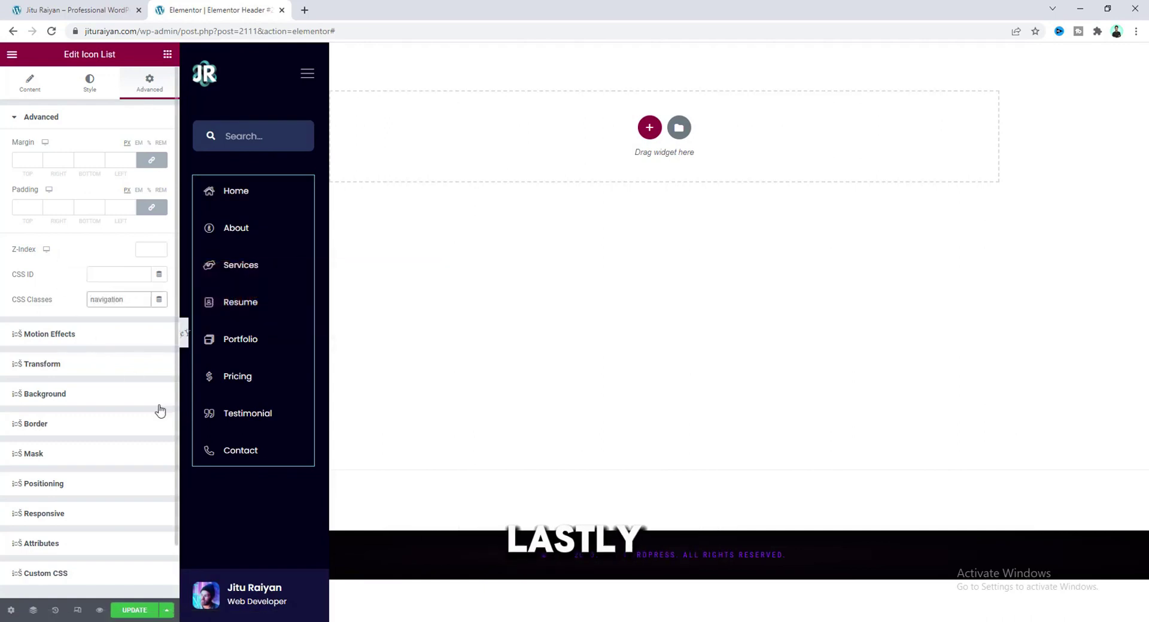
Assign the CSS class user to the profile block's inner section.
click(250, 586)
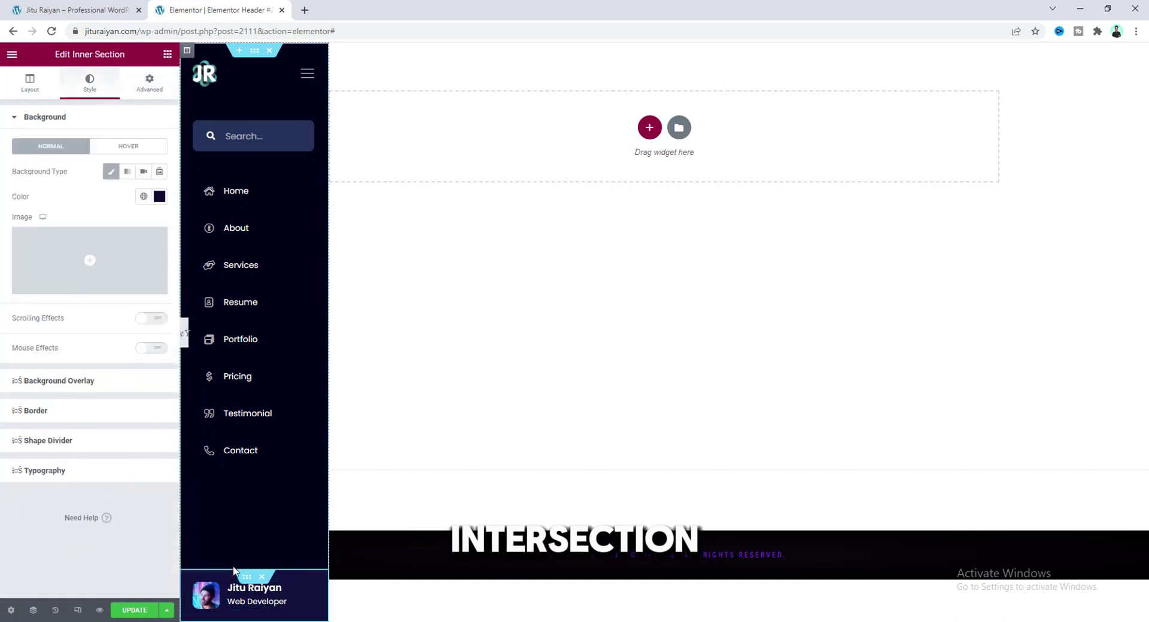
click(150, 84)
click(113, 291)
text(user)
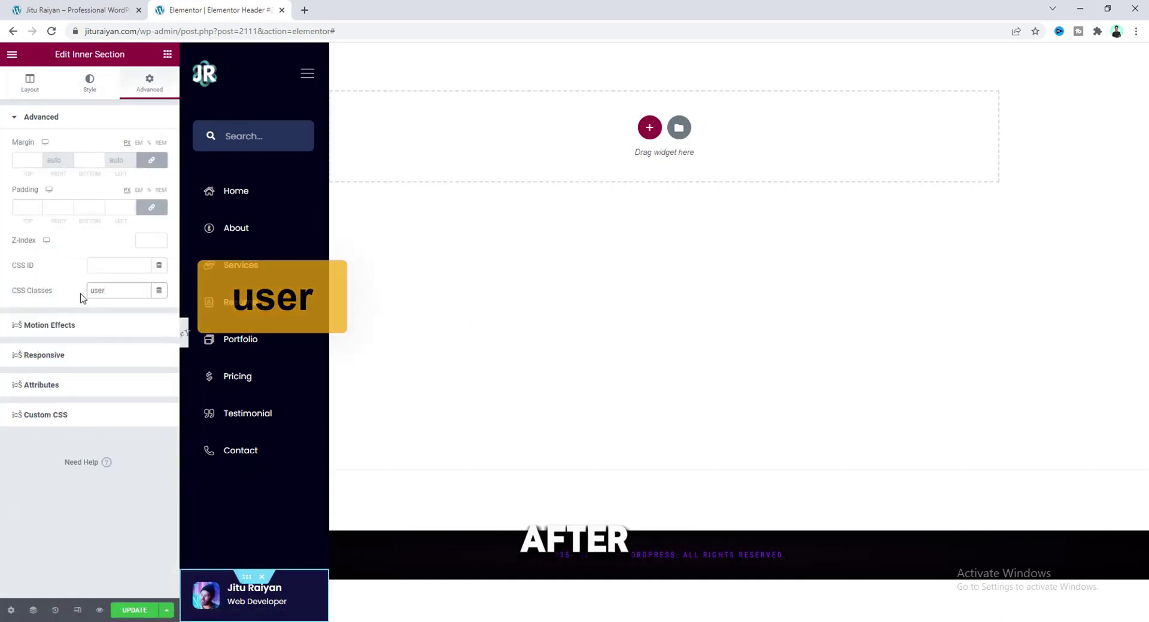
Add an HTML widget beneath the sidebar's menu list and paste the jQuery sidebar-toggle script into it.
click(167, 54)
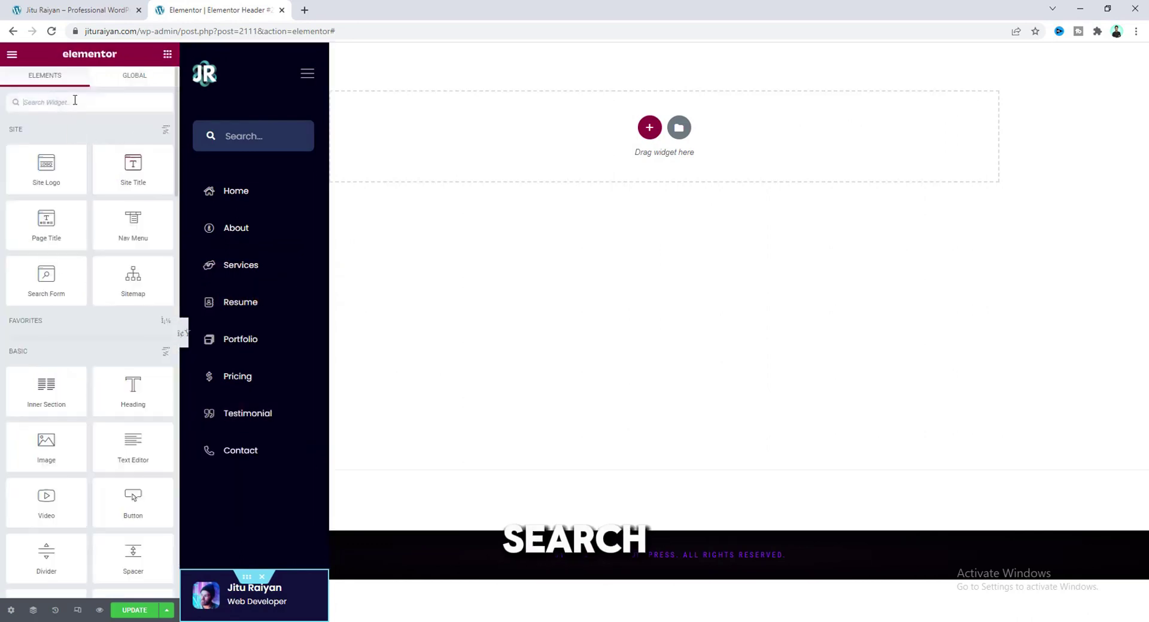
text(html)
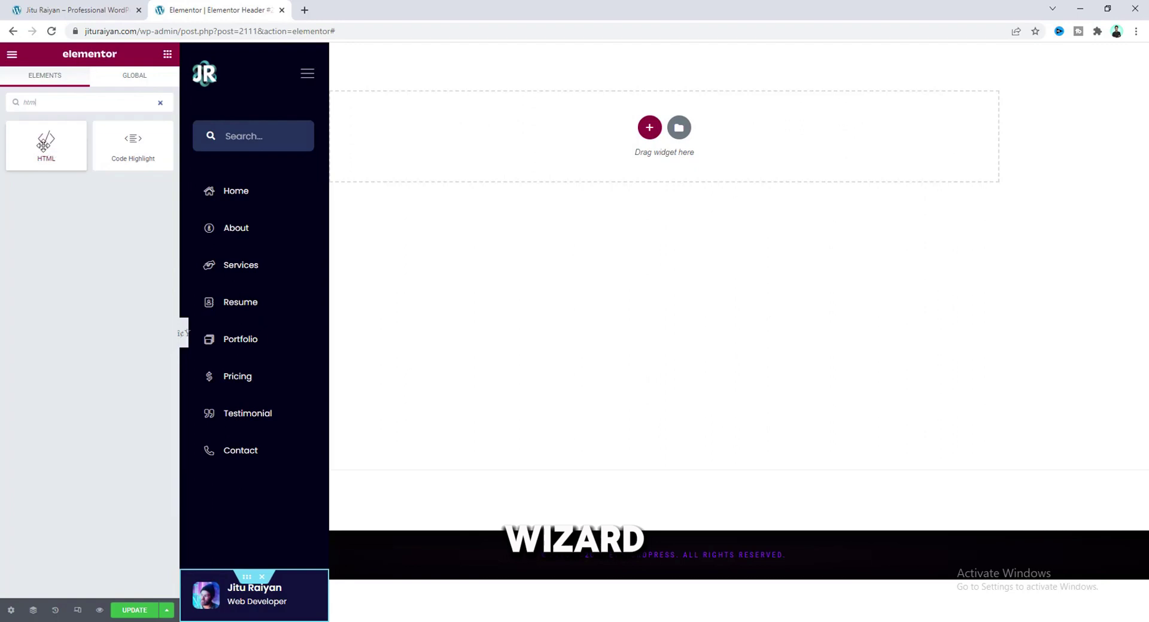
drag(47, 143, 250, 453)
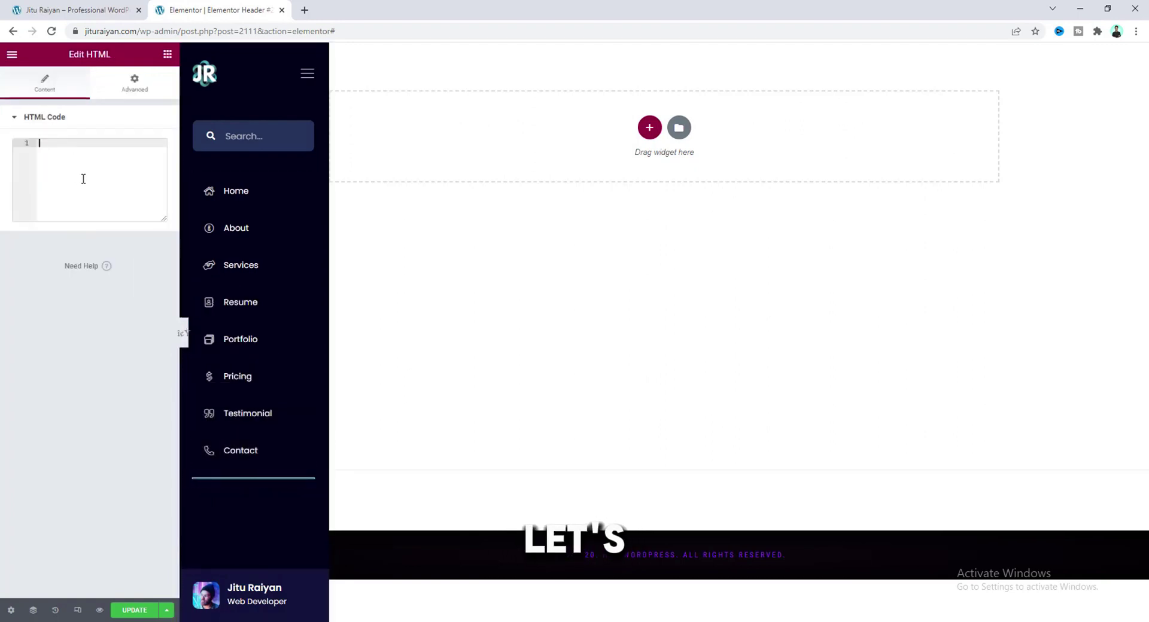
key(ctrl+v)
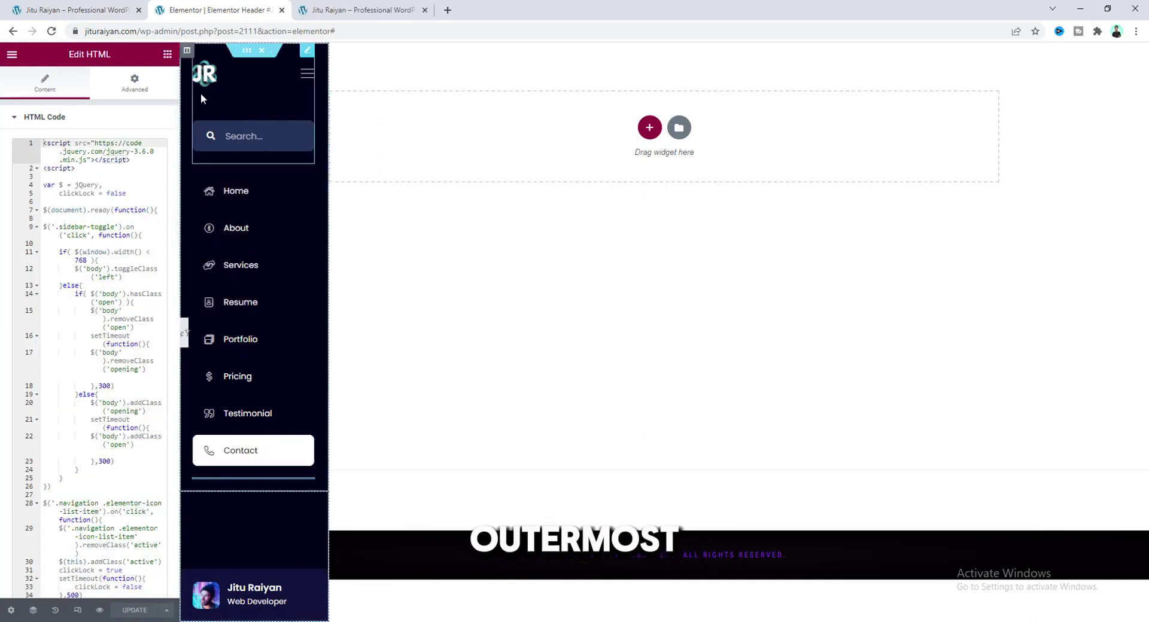
Using the Navigator, give the outermost section the sidebar's custom CSS, and try collapsing and expanding the sidebar with its toggle icon.
right_click(210, 48)
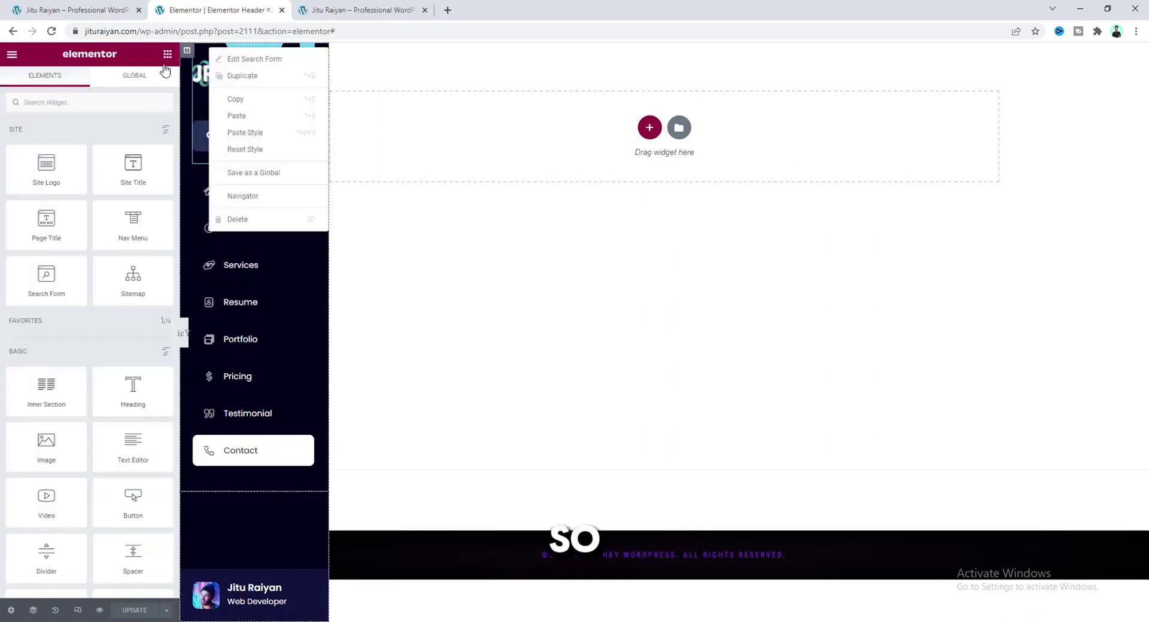
click(250, 199)
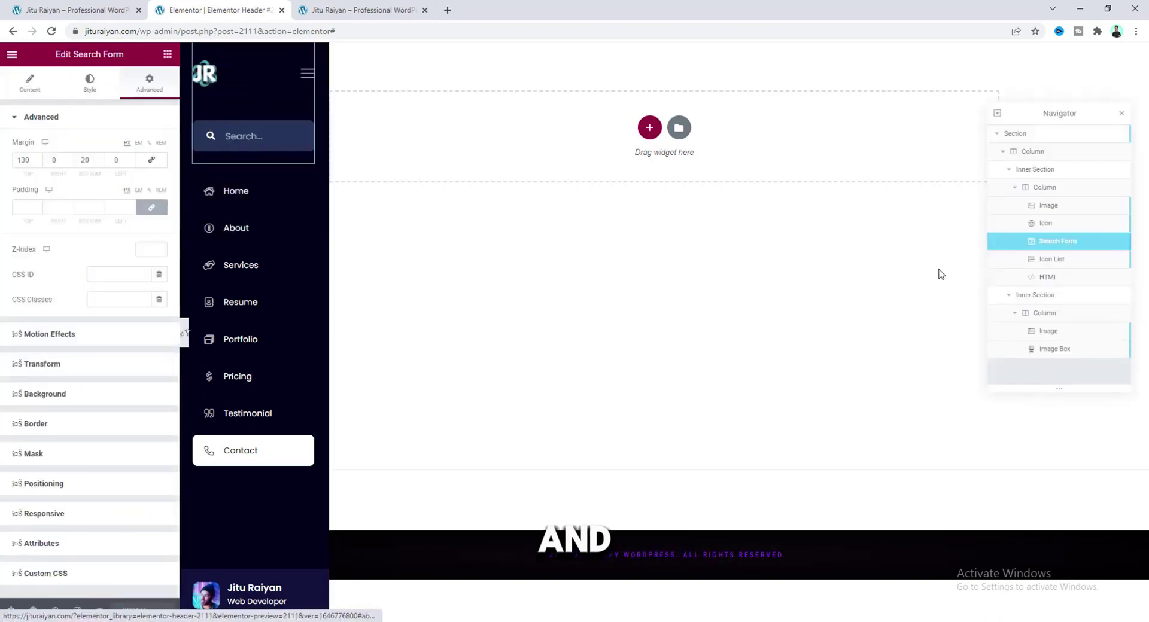
click(1031, 134)
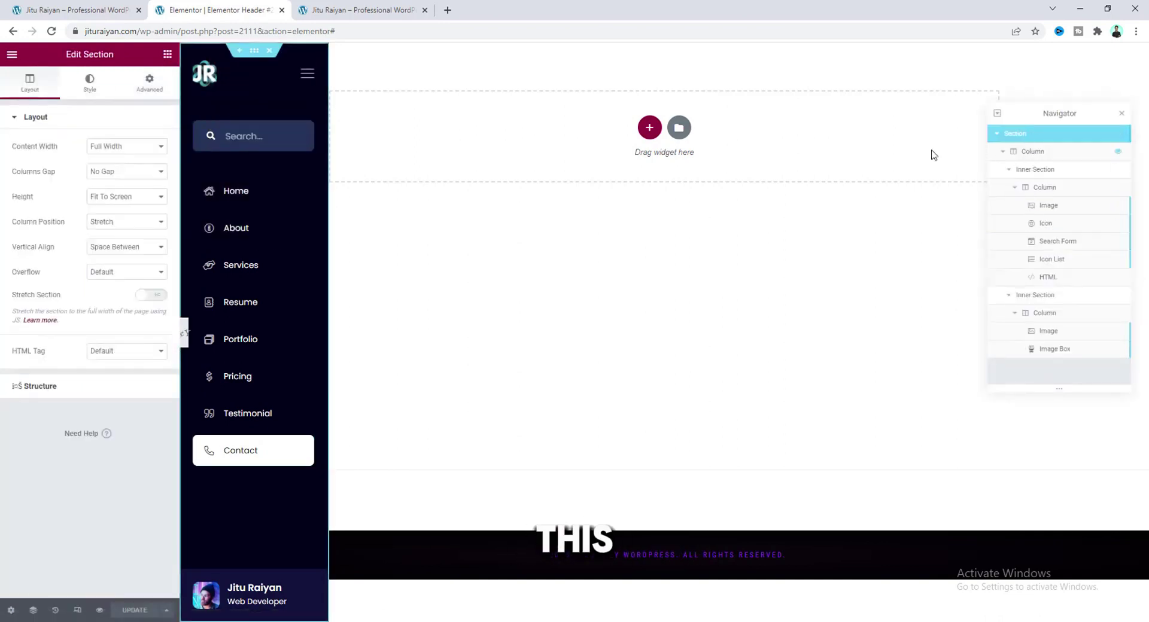
click(149, 87)
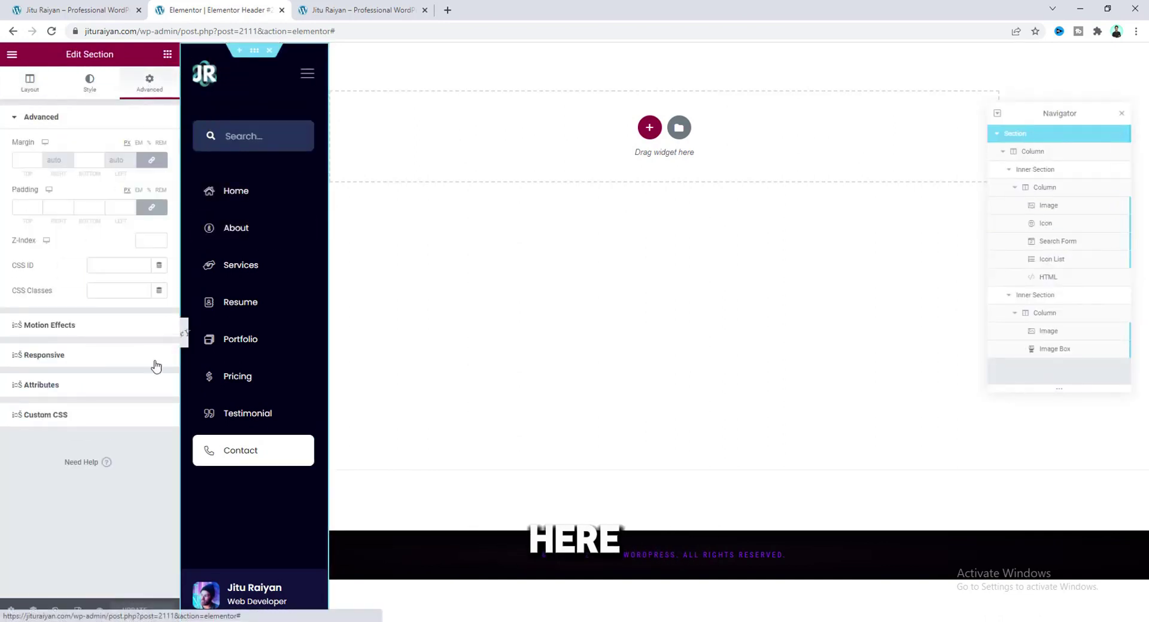
click(117, 415)
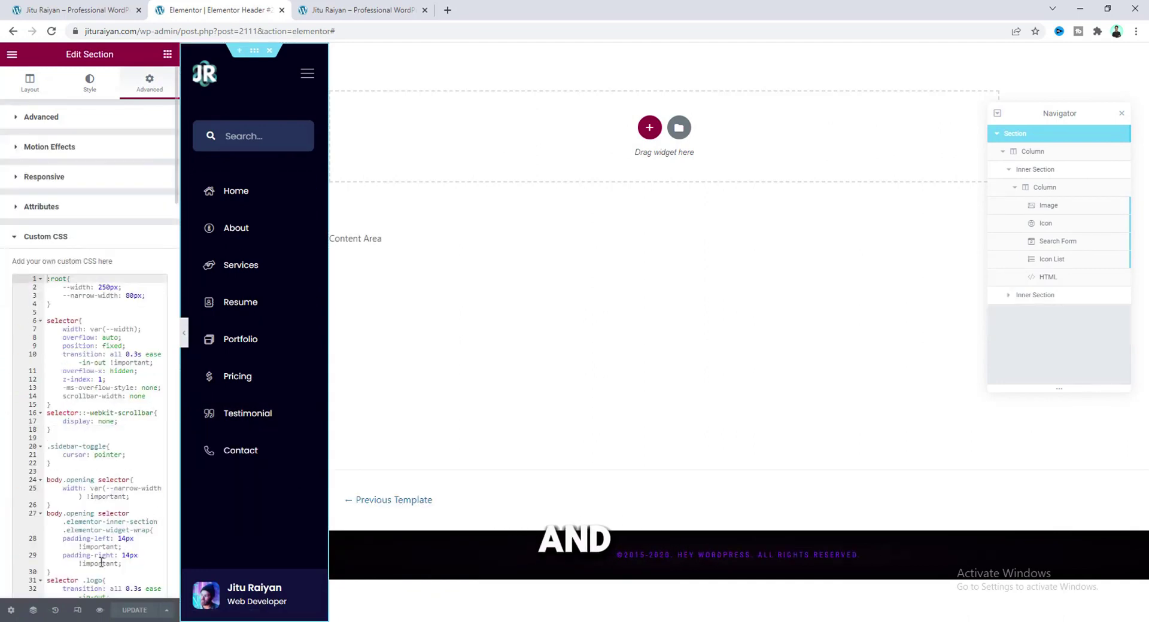
click(306, 80)
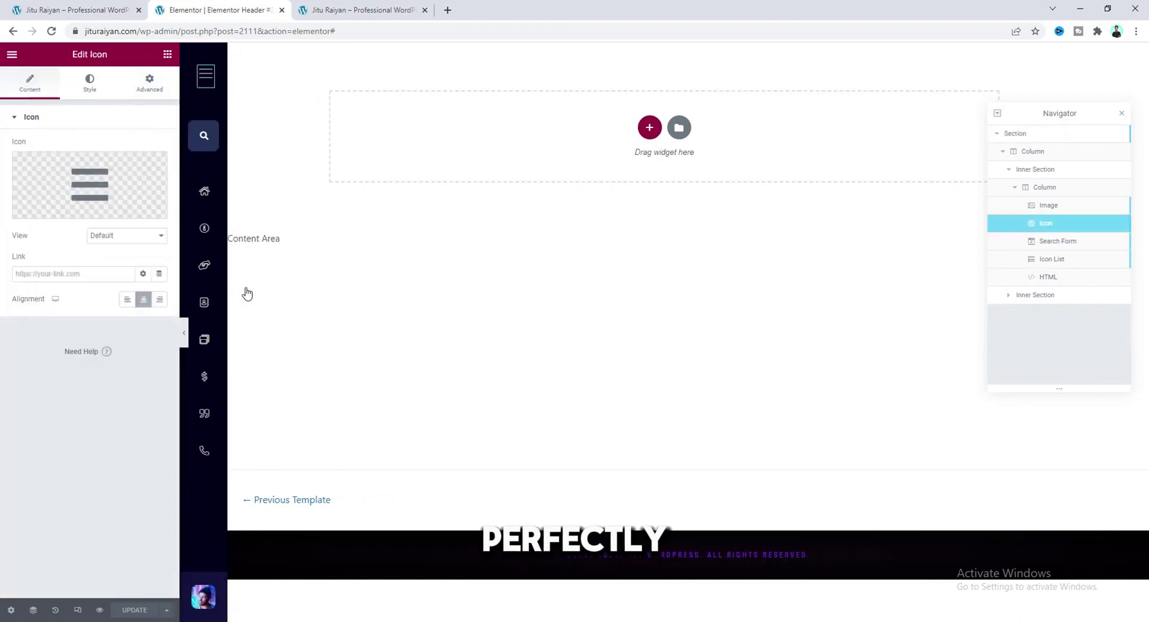
click(205, 76)
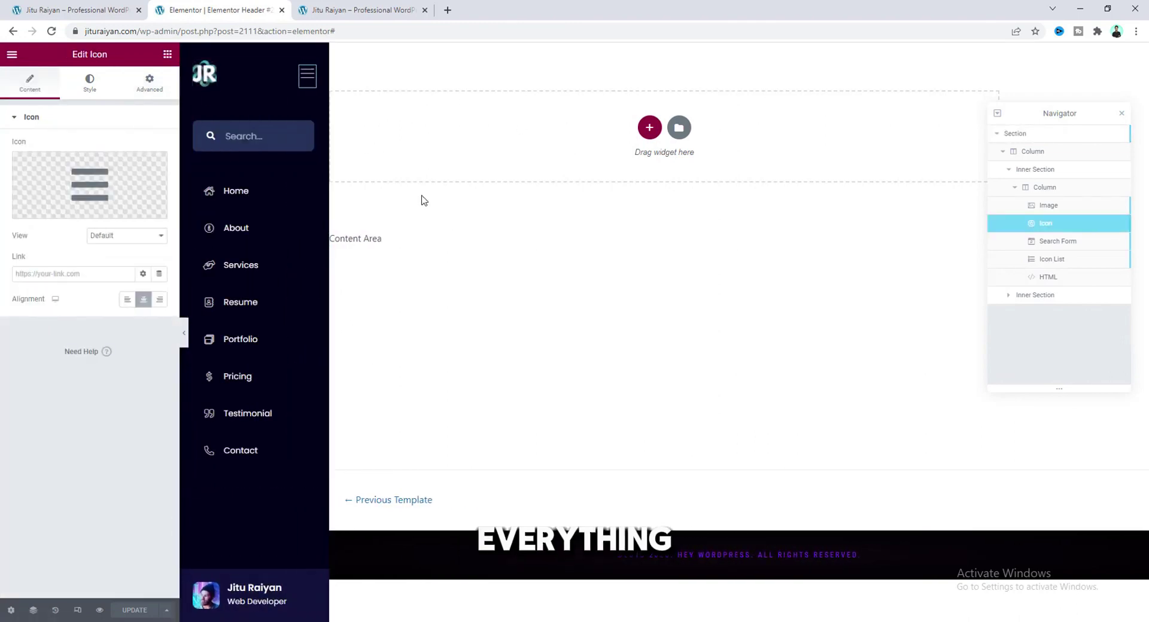
Switch to the finished site's browser tab, inspect the page and preview it in responsive mode at a width of 800.
click(357, 9)
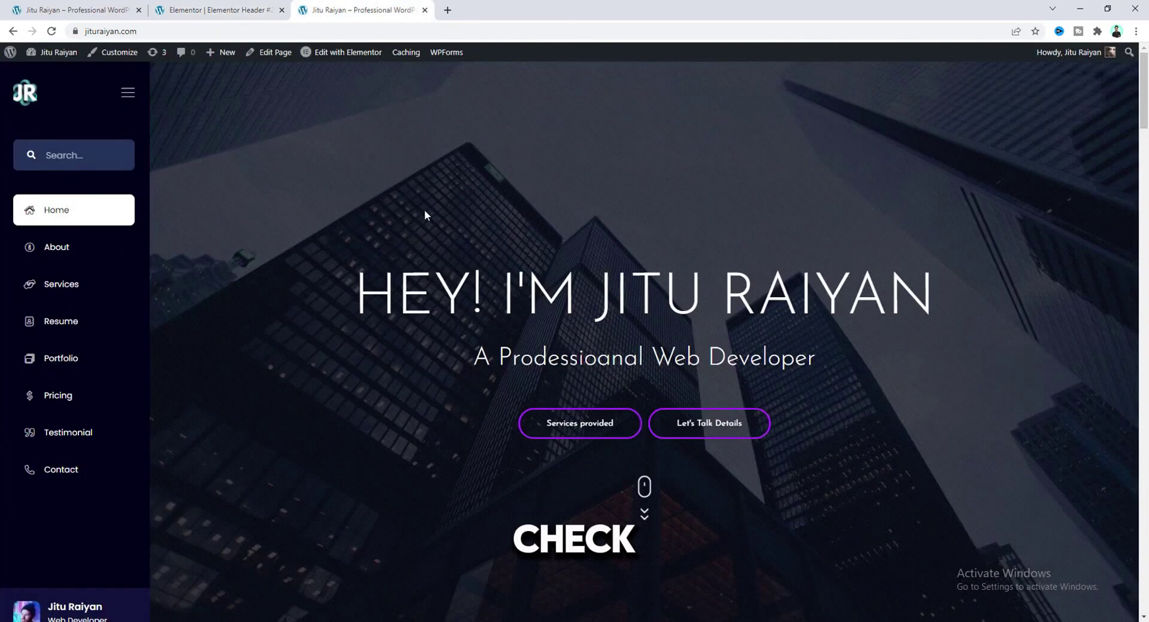
right_click(383, 185)
click(461, 355)
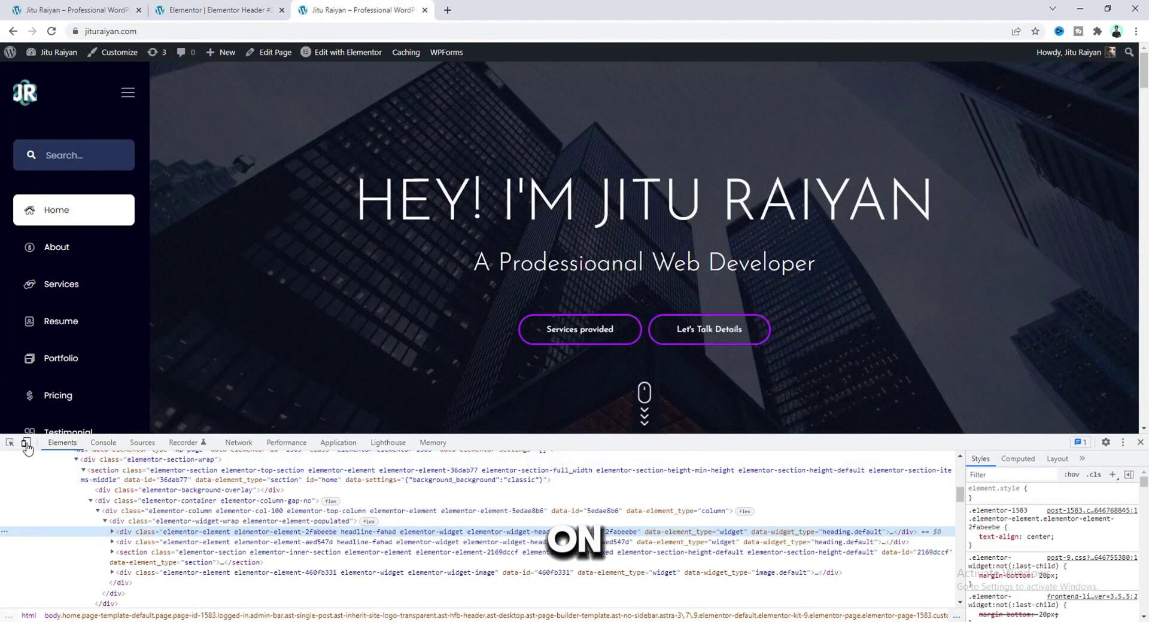
click(26, 442)
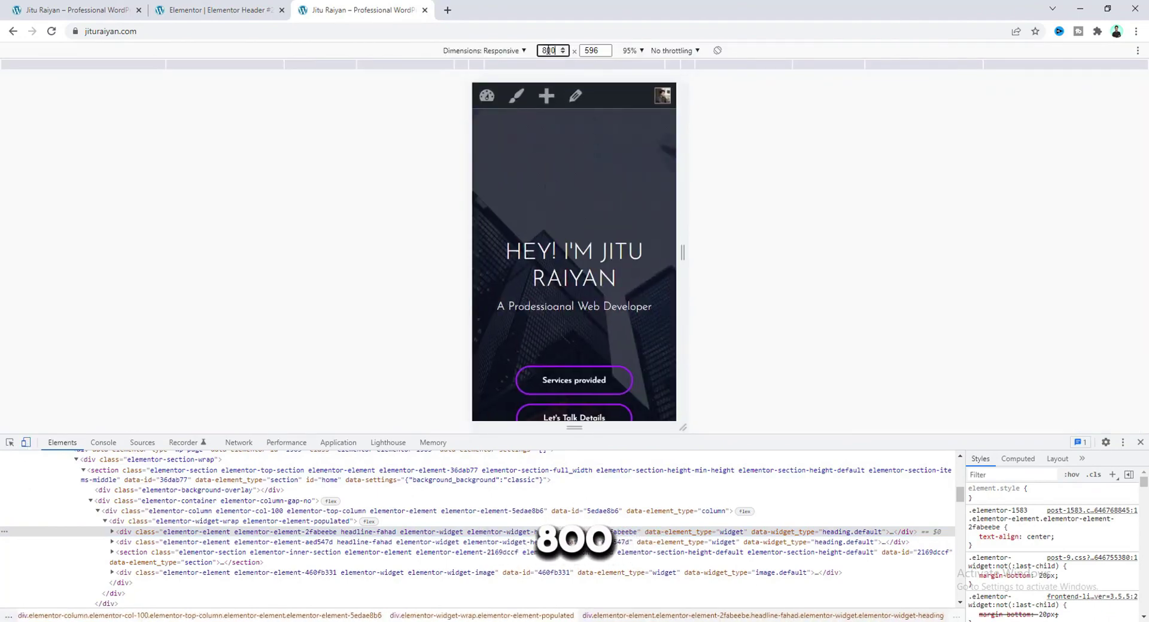
click(549, 50)
text(800)
key(Return)
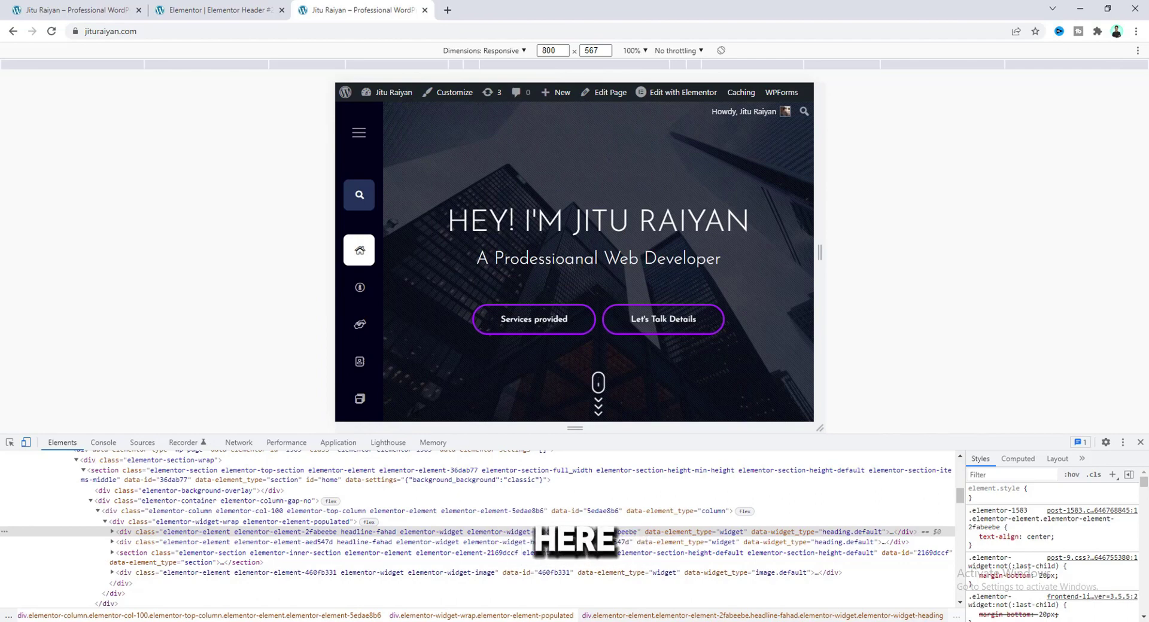
Check how the sidebar's active menu item follows the page at this width, and expand the collapsed sidebar.
scroll(598, 253, down, 3)
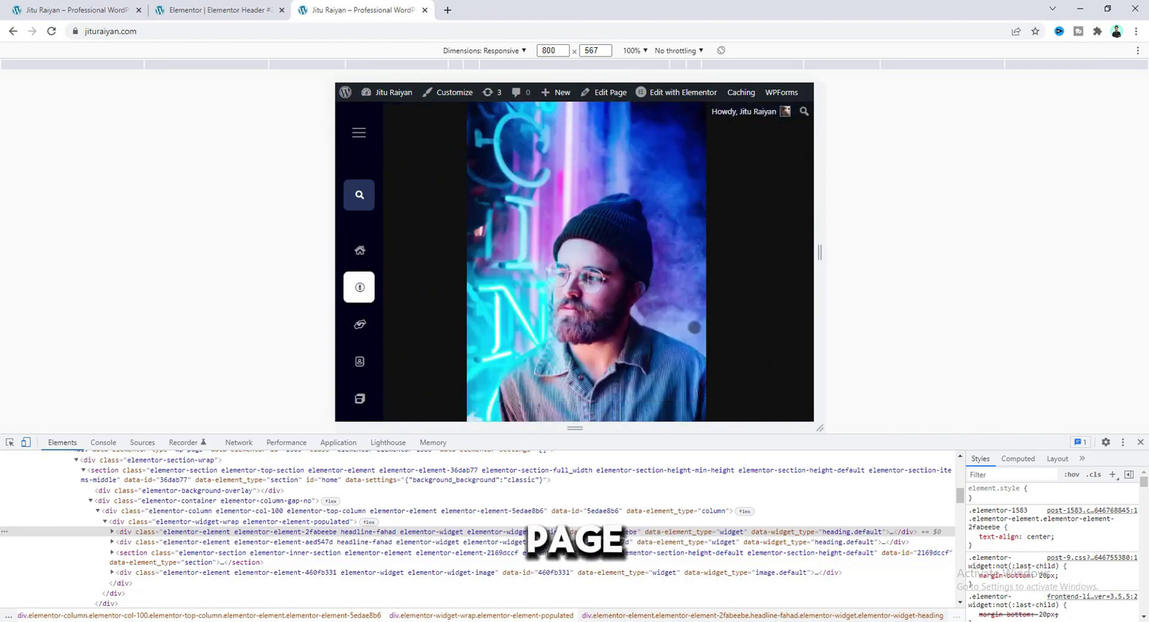
scroll(598, 261, up, 3)
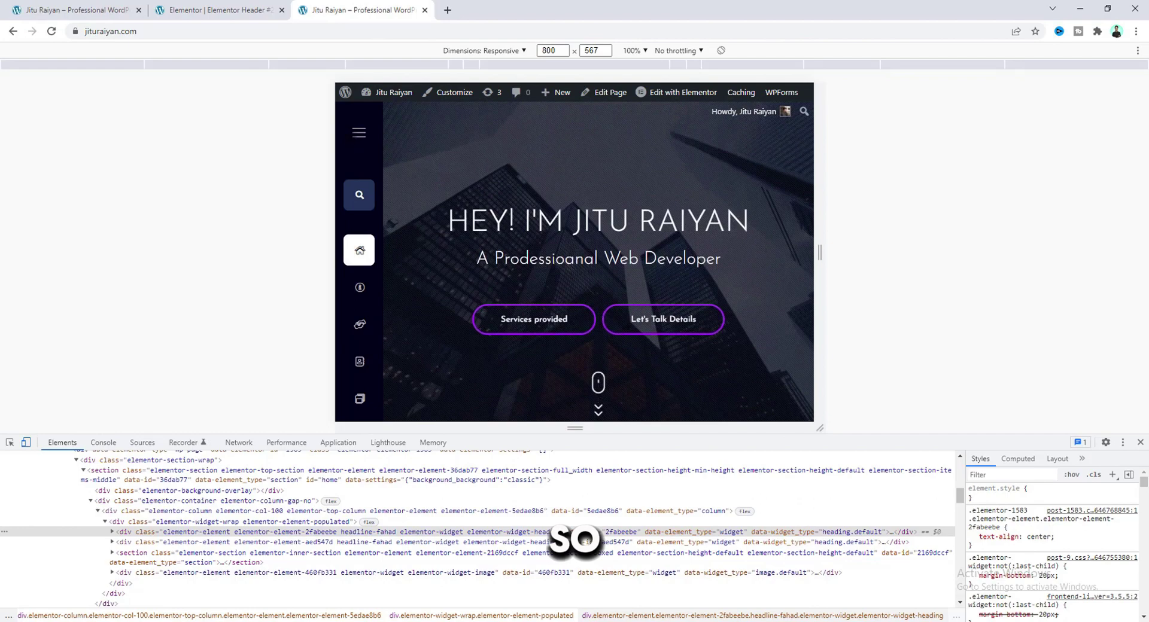
click(359, 132)
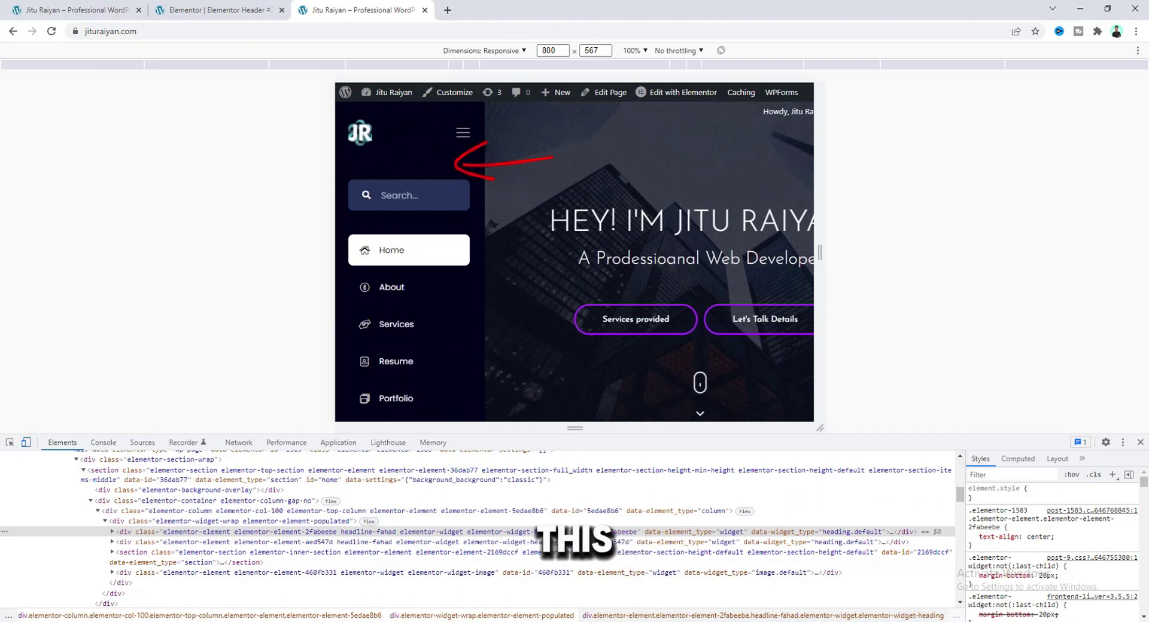
Return to the Elementor editor and, in tablet view, set only the search form's top margin to 110 px.
click(212, 10)
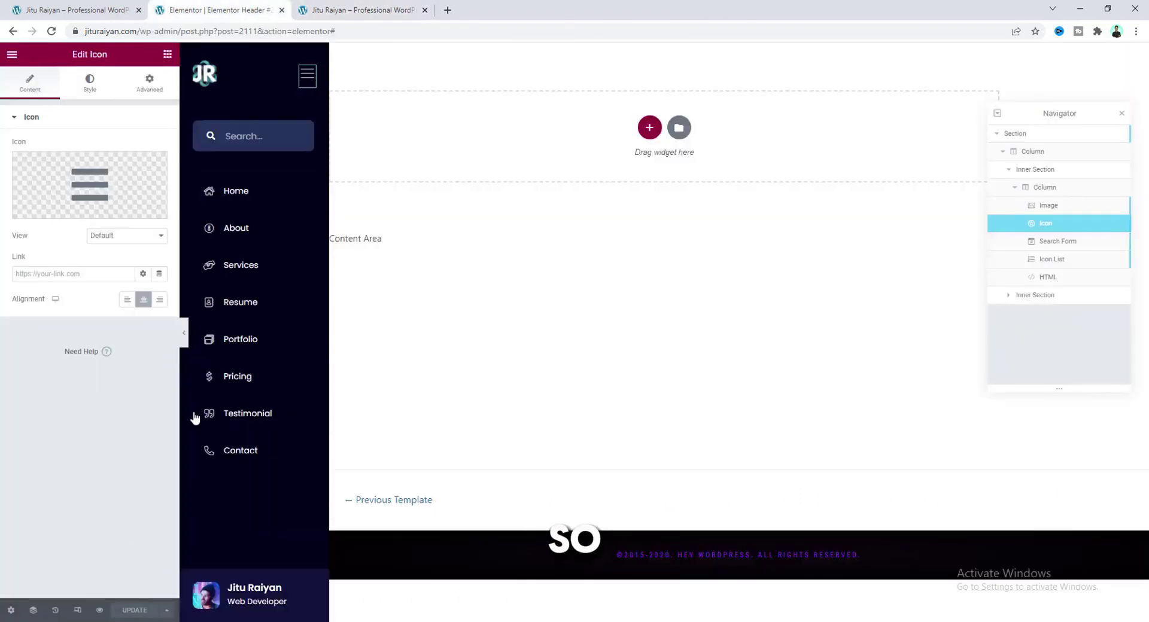
click(82, 610)
click(611, 54)
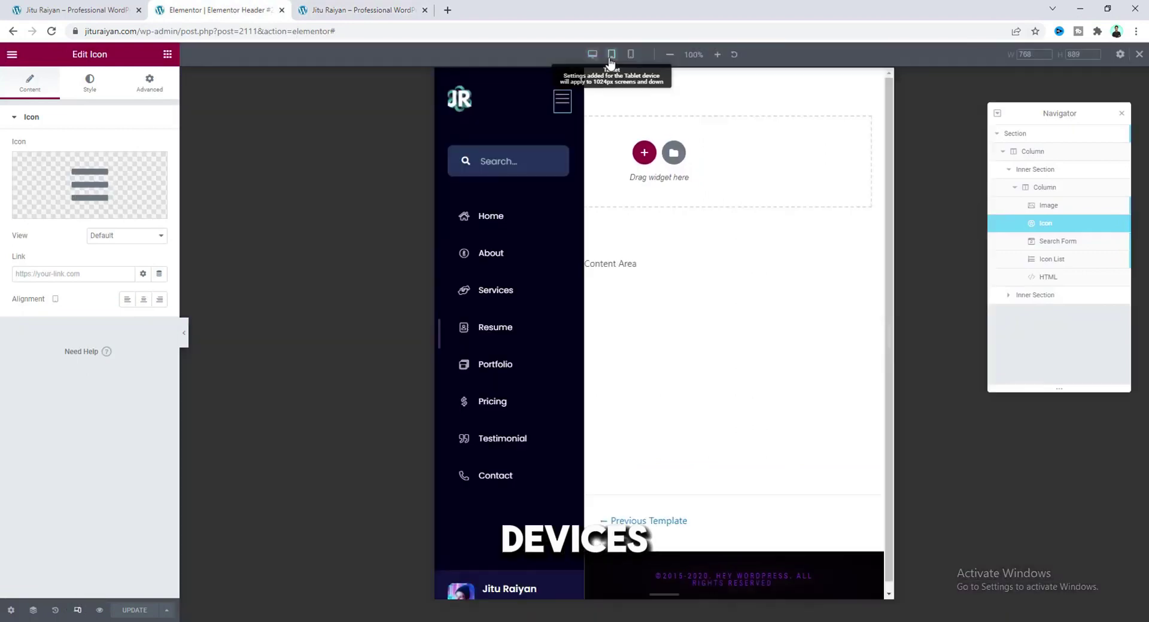
click(522, 172)
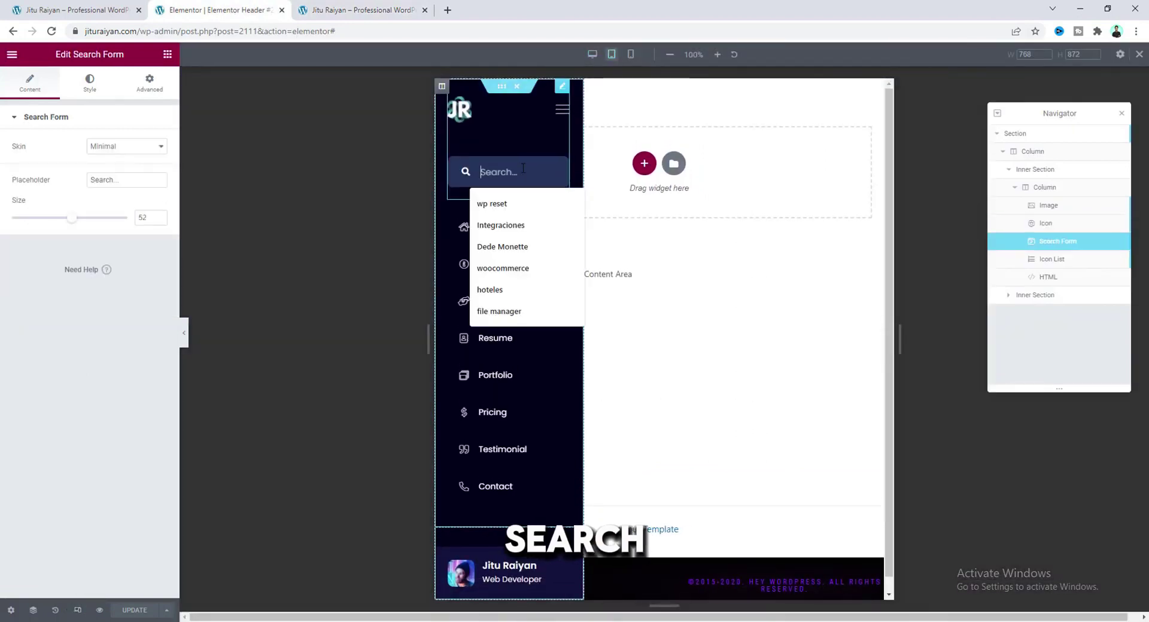
click(139, 86)
click(152, 160)
click(22, 160)
text(11)
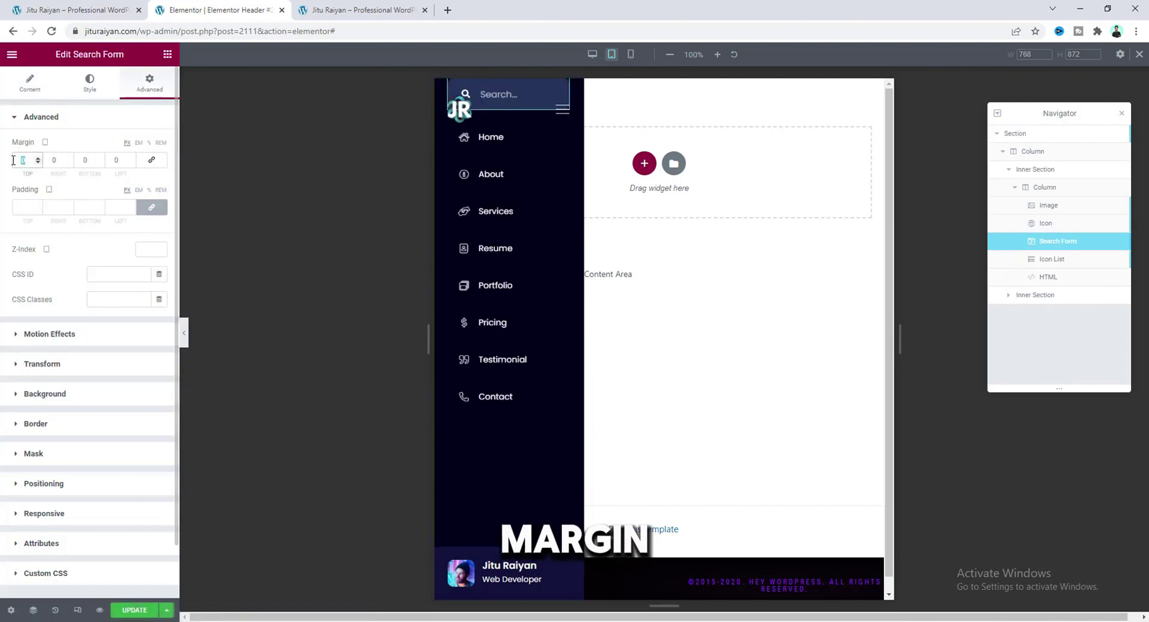
text(0)
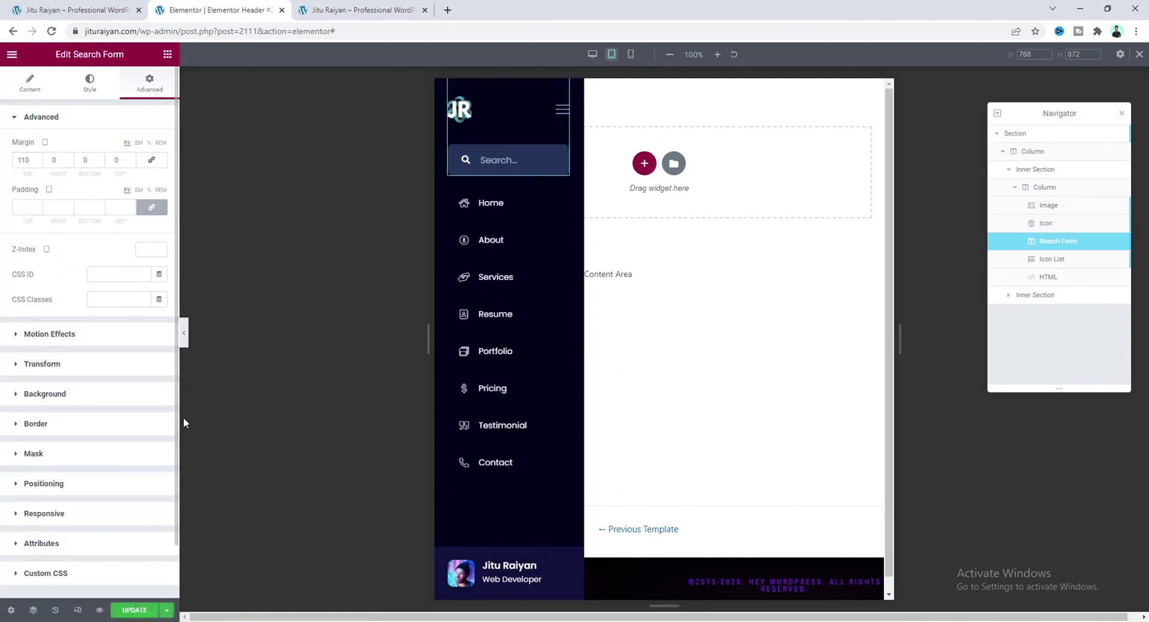
Switch to the mobile view and add a new single-column section to the header template.
click(629, 55)
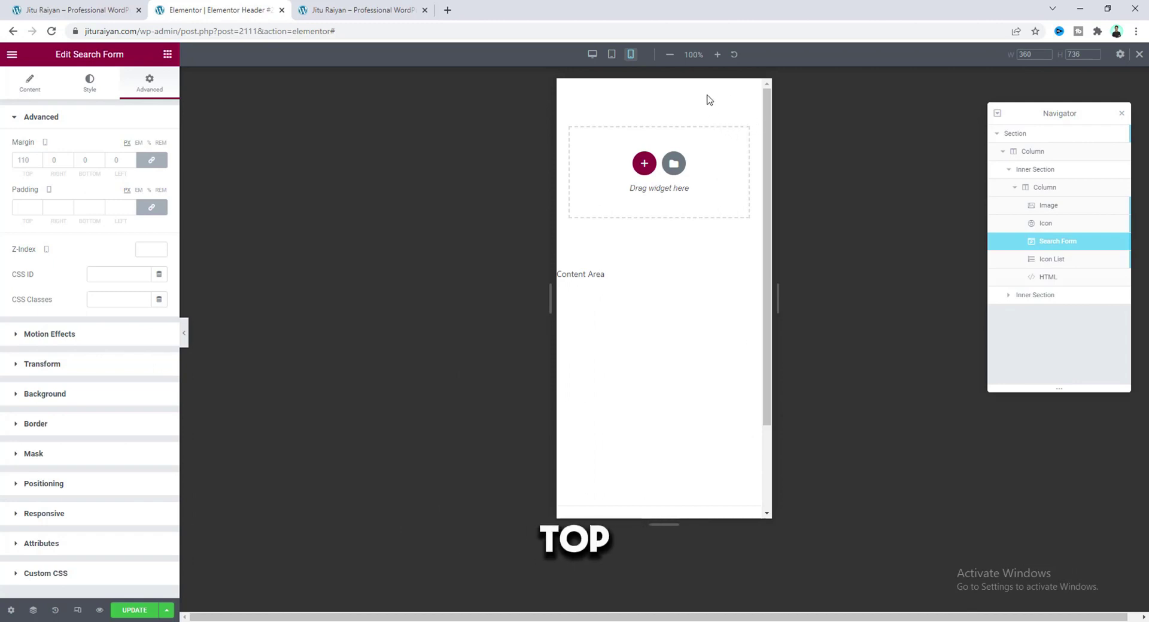
click(637, 169)
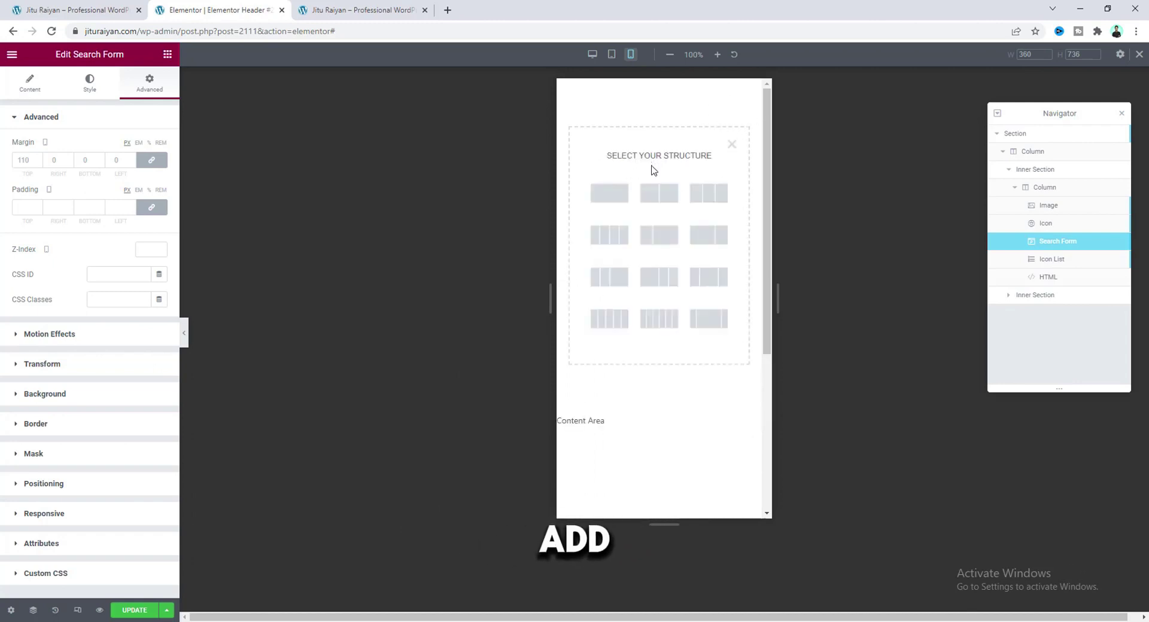
click(609, 193)
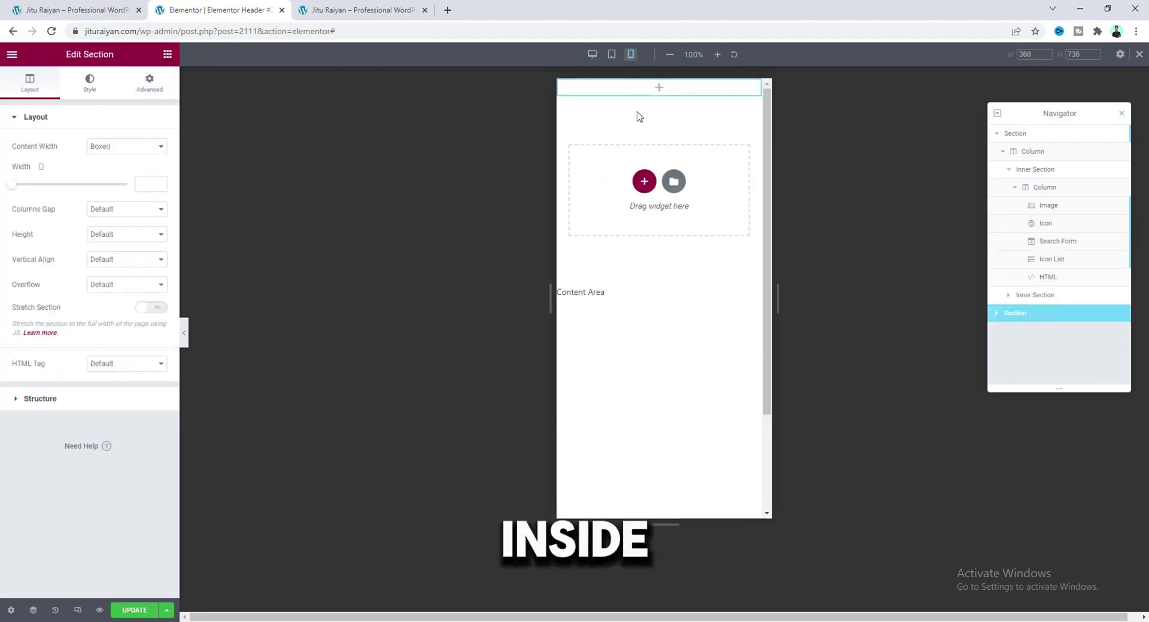
Copy the sidebar's toggle icon and paste it into the empty column of the new section.
click(1044, 226)
right_click(1031, 225)
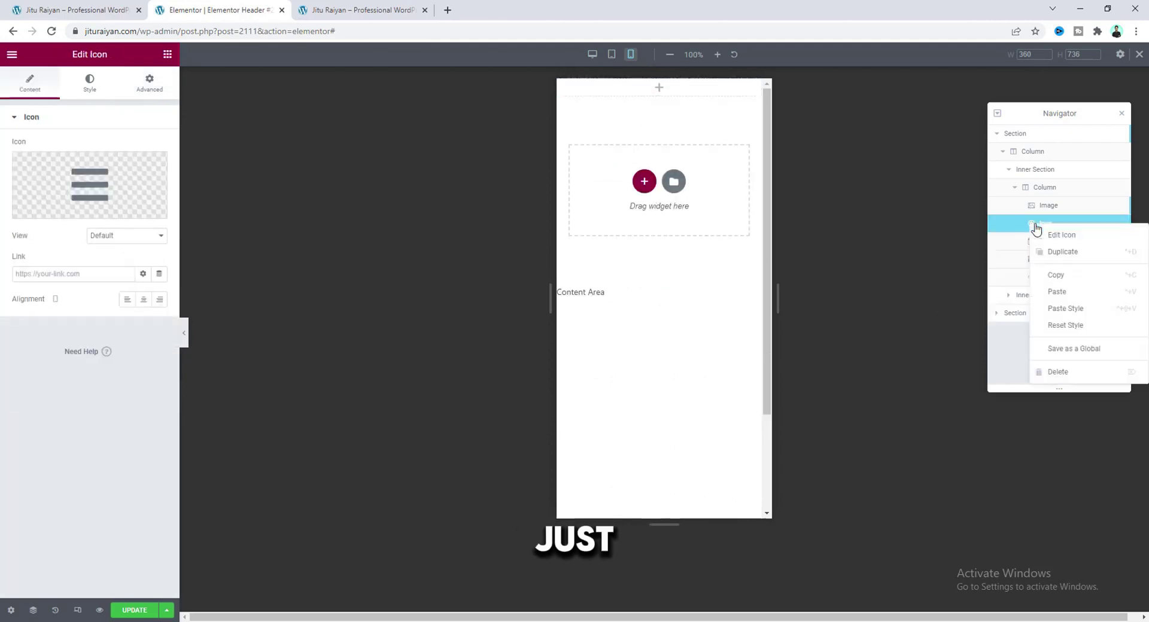
click(1064, 280)
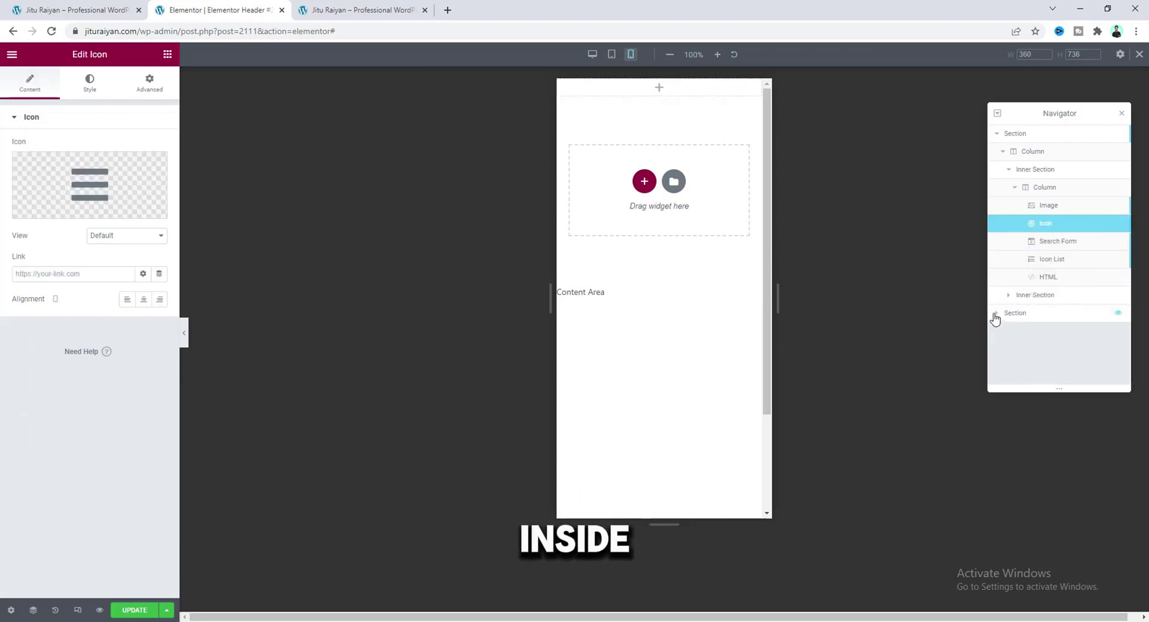
click(995, 315)
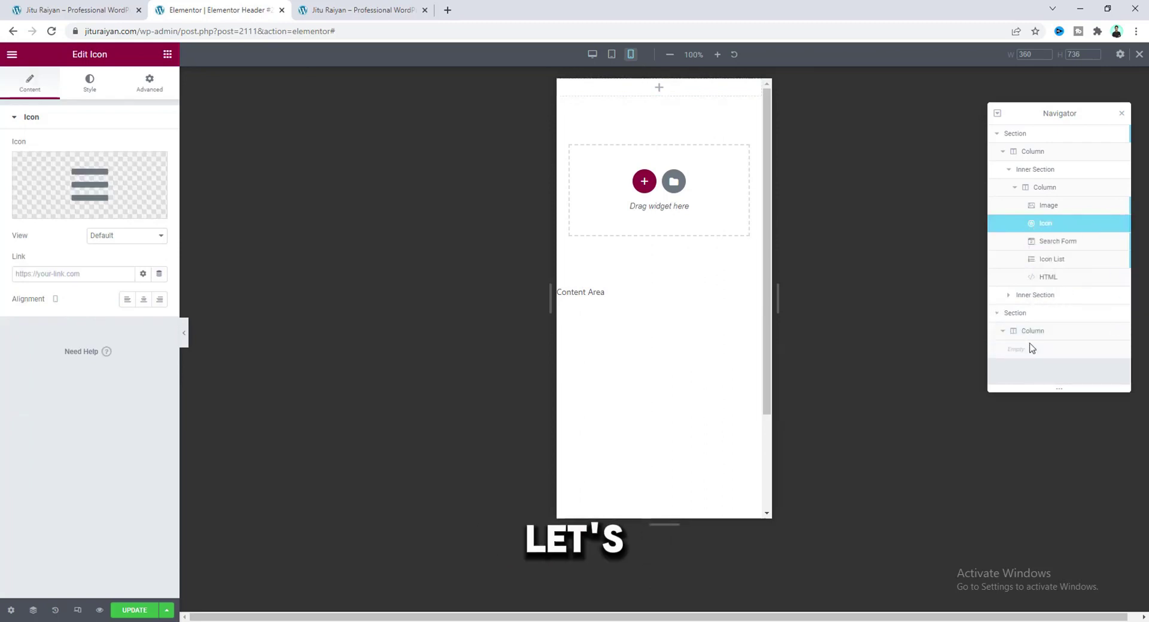
right_click(1031, 348)
click(1069, 443)
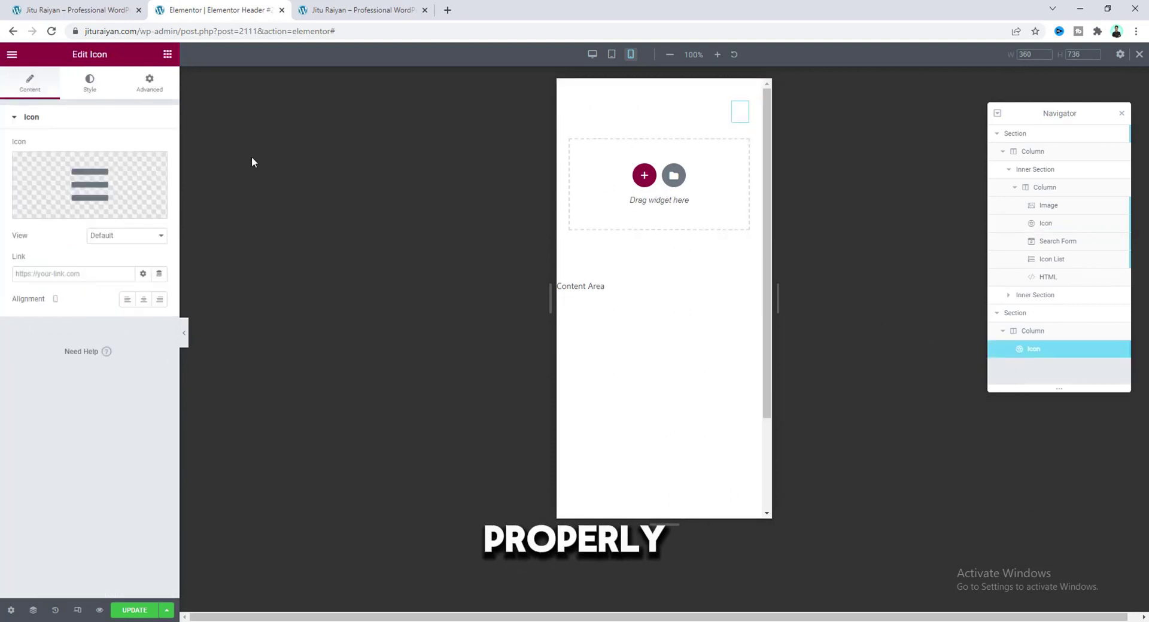
Give the pasted toggle icon a solid dark navy background color.
click(151, 85)
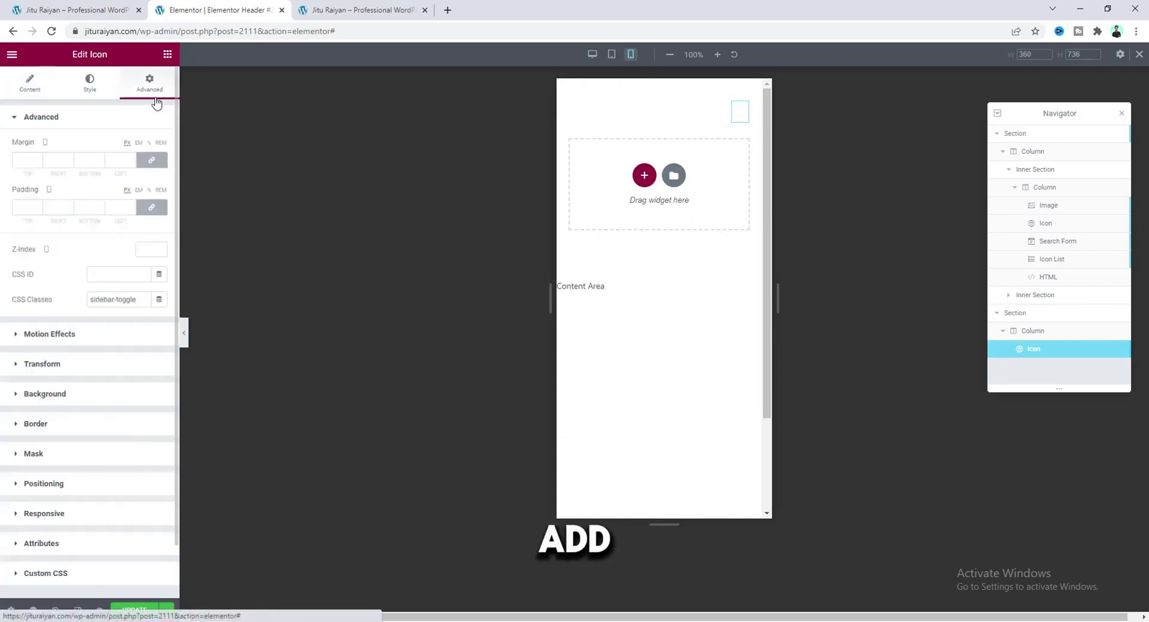
click(78, 395)
click(143, 261)
click(159, 286)
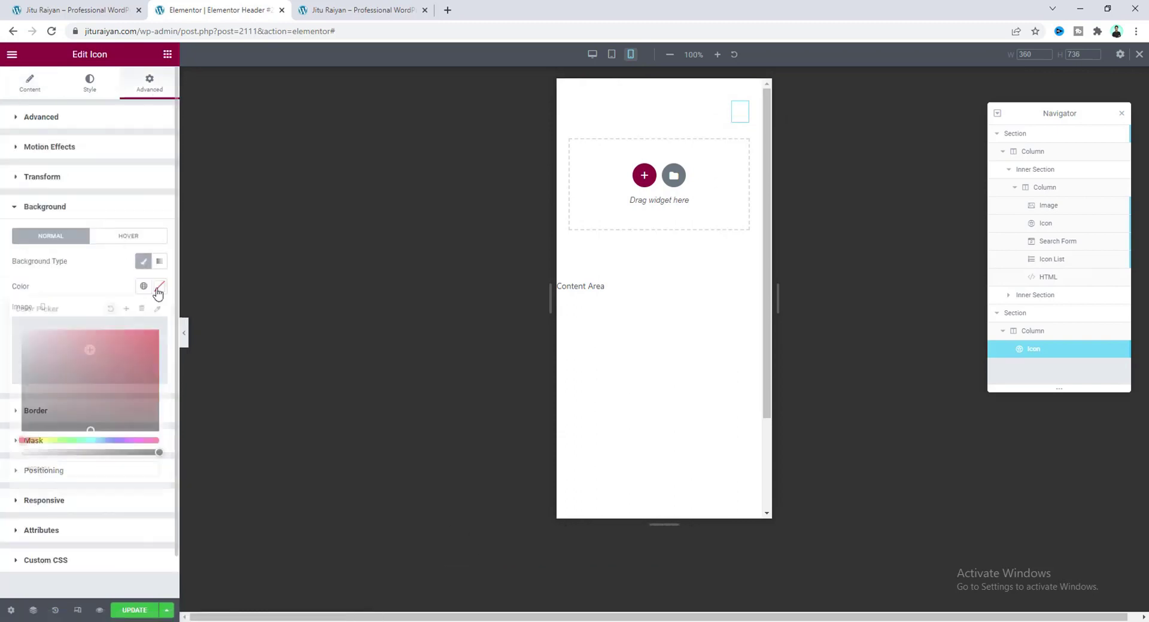
click(94, 292)
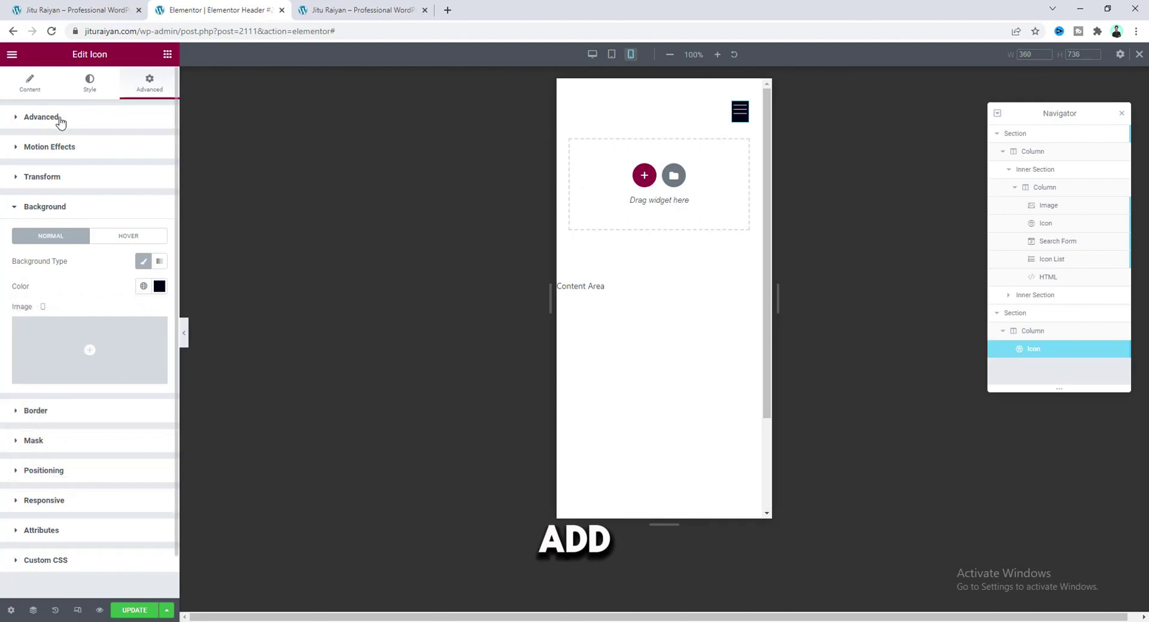
Set the pasted icon's padding to 11 px top, 10 px right, 3 px bottom and 10 px left, with the sides unlinked.
click(27, 117)
click(120, 207)
click(151, 207)
click(38, 204)
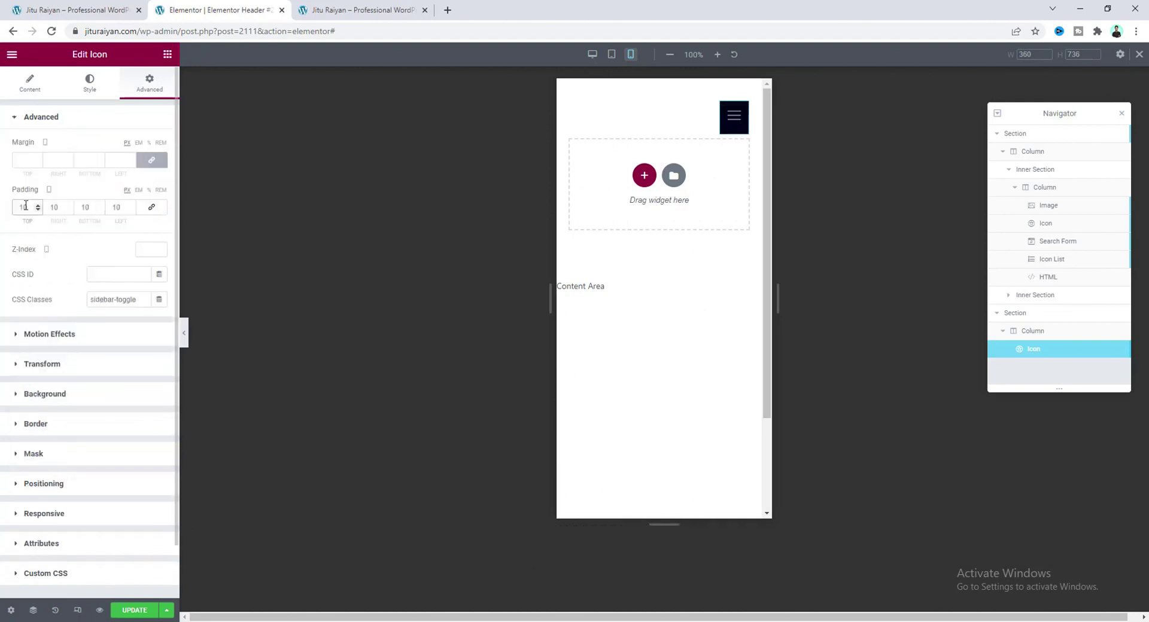
double_click(85, 207)
text(3)
scroll(682, 316, down, 2)
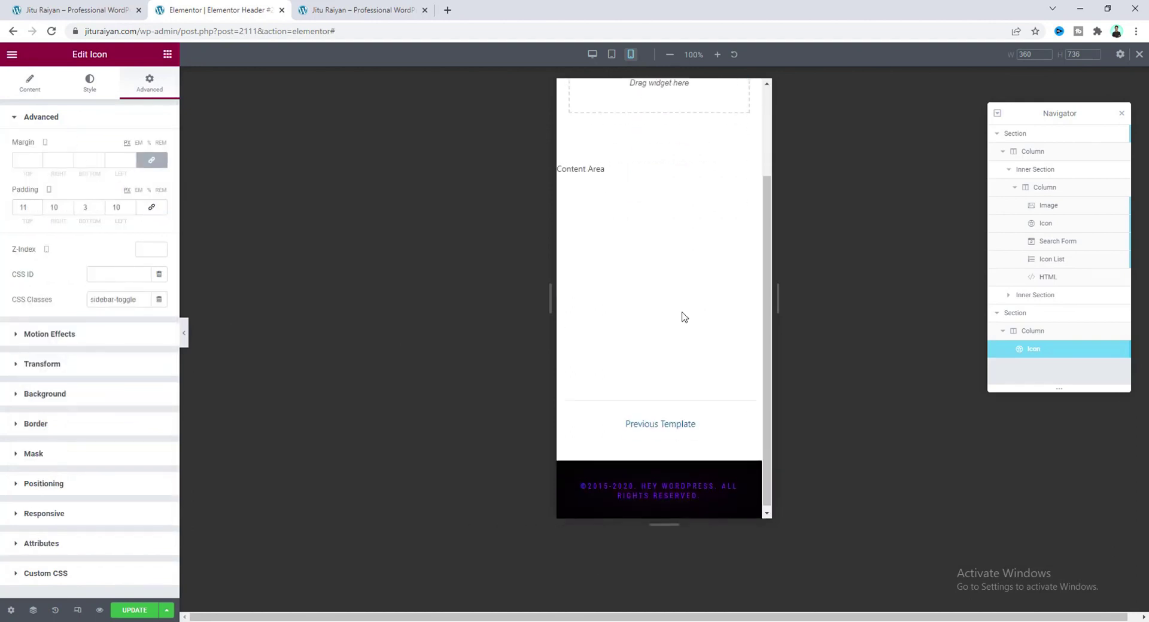
Change the mobile toggle icon's position from absolute to Fixed, update the header template and reload the editor page.
scroll(682, 315, up, 2)
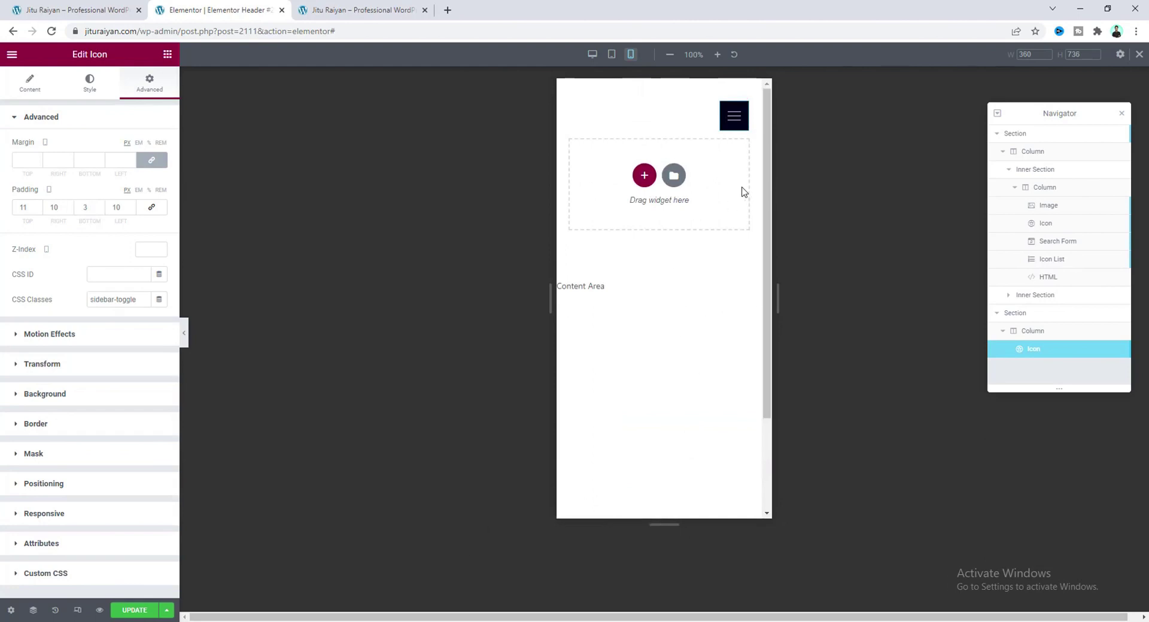
click(66, 484)
click(114, 421)
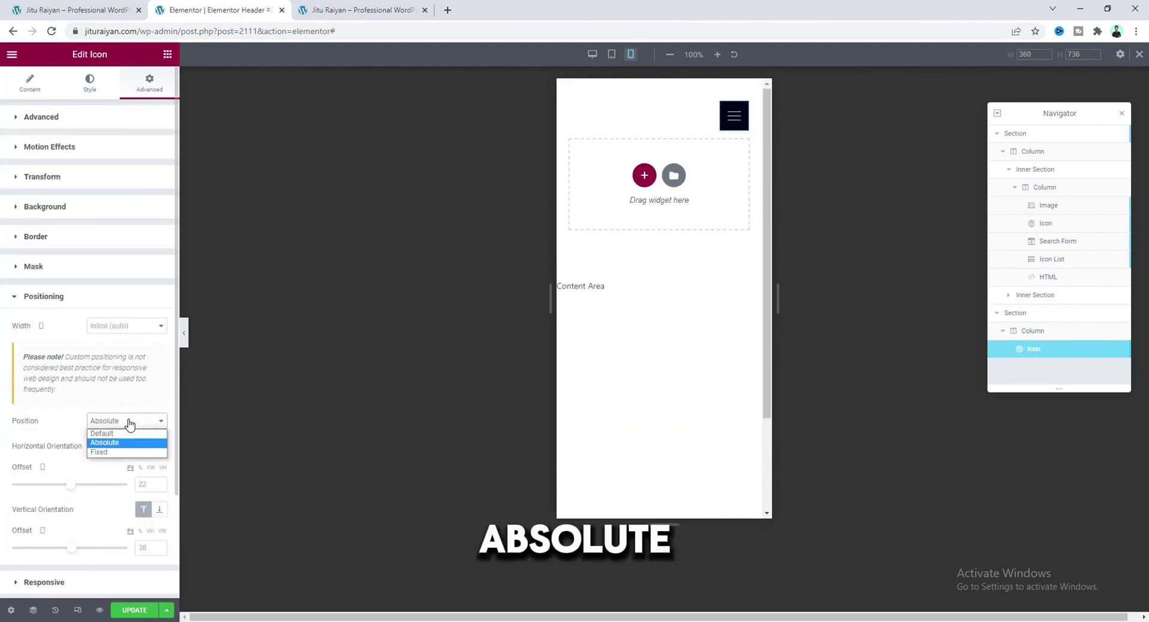
click(119, 456)
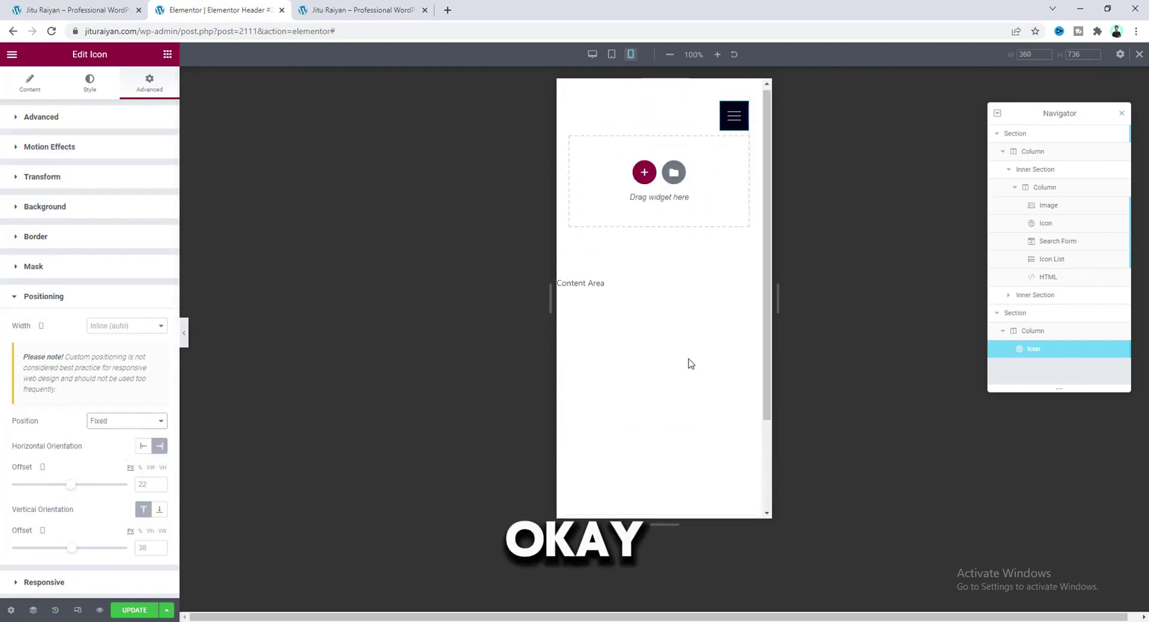
click(159, 610)
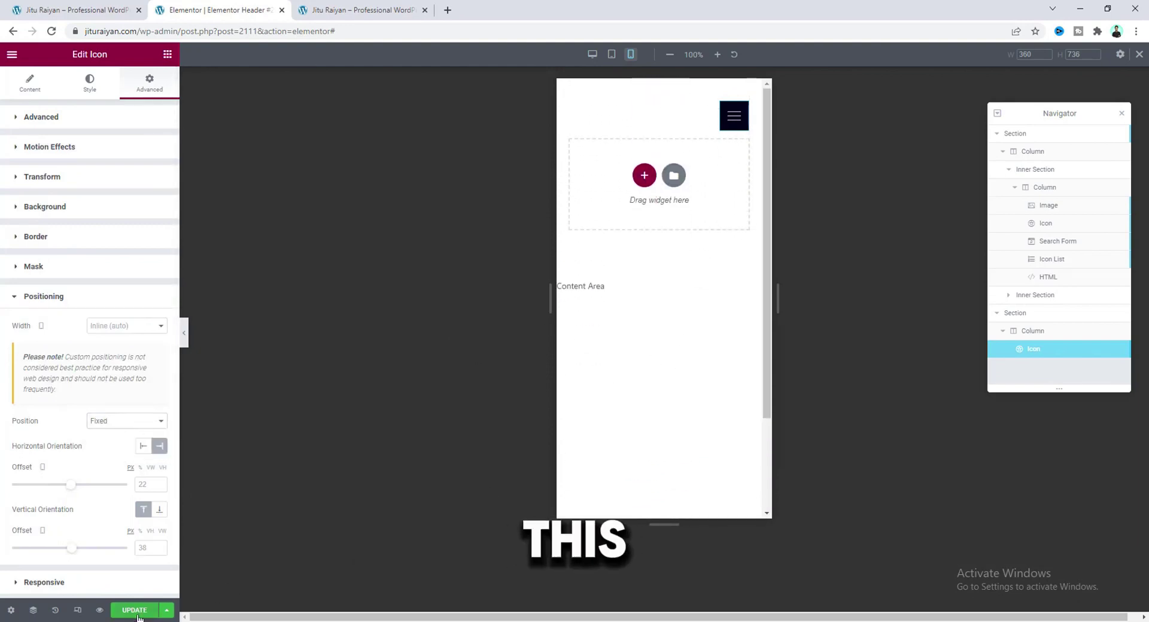
click(52, 31)
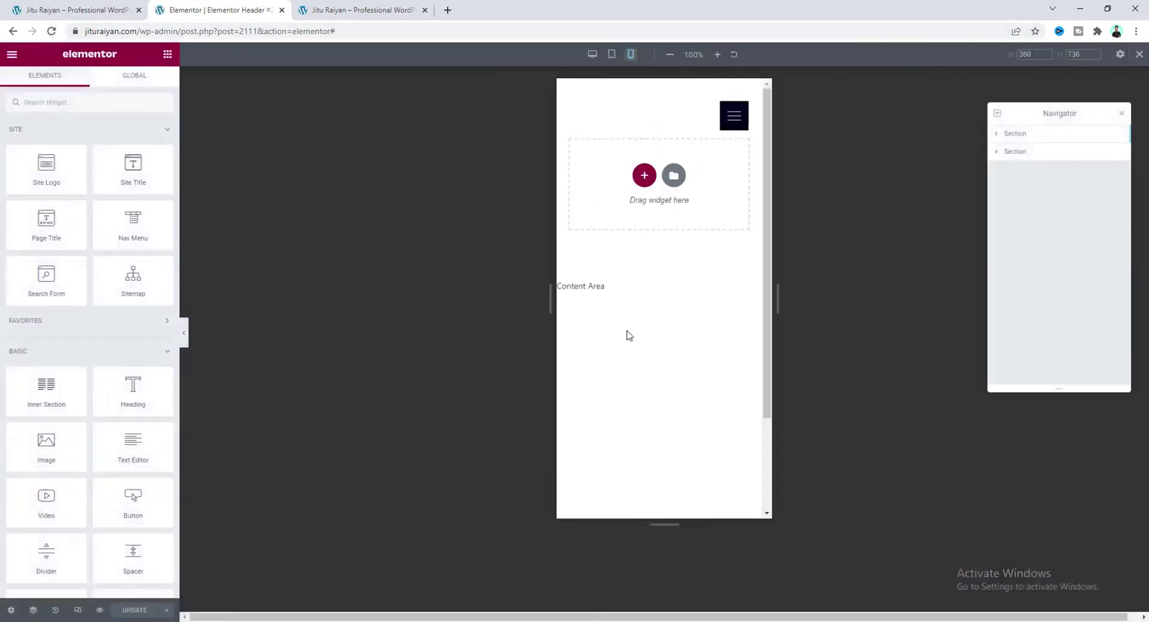
Test opening and closing the sidebar in the mobile preview with both the new toggle icon and the sidebar's own icon.
click(733, 115)
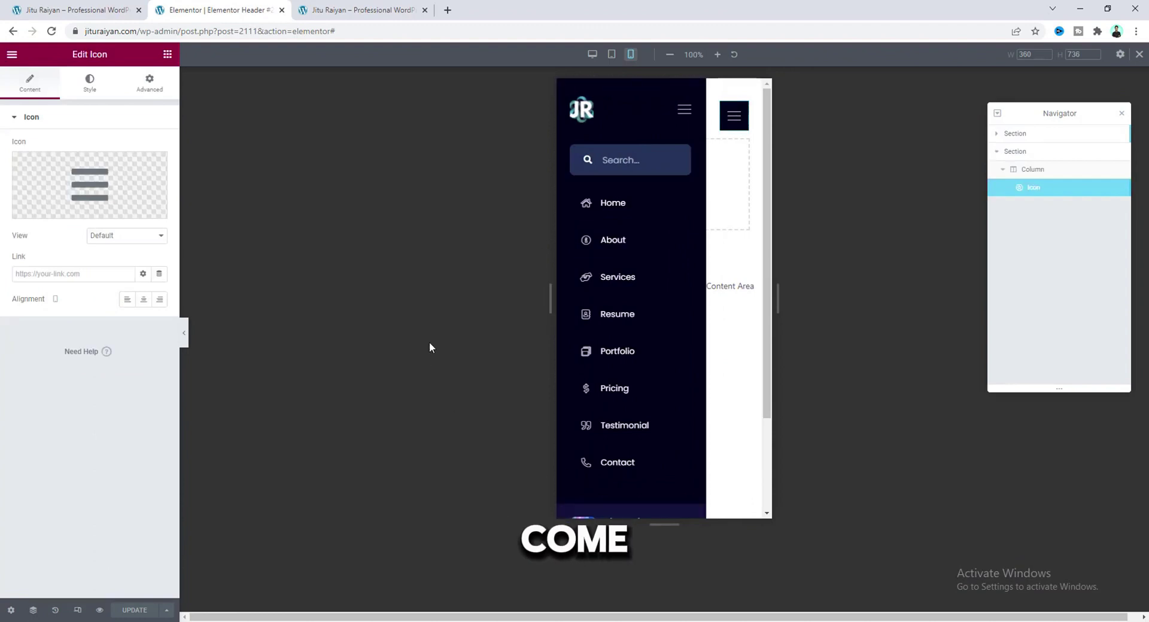
click(742, 119)
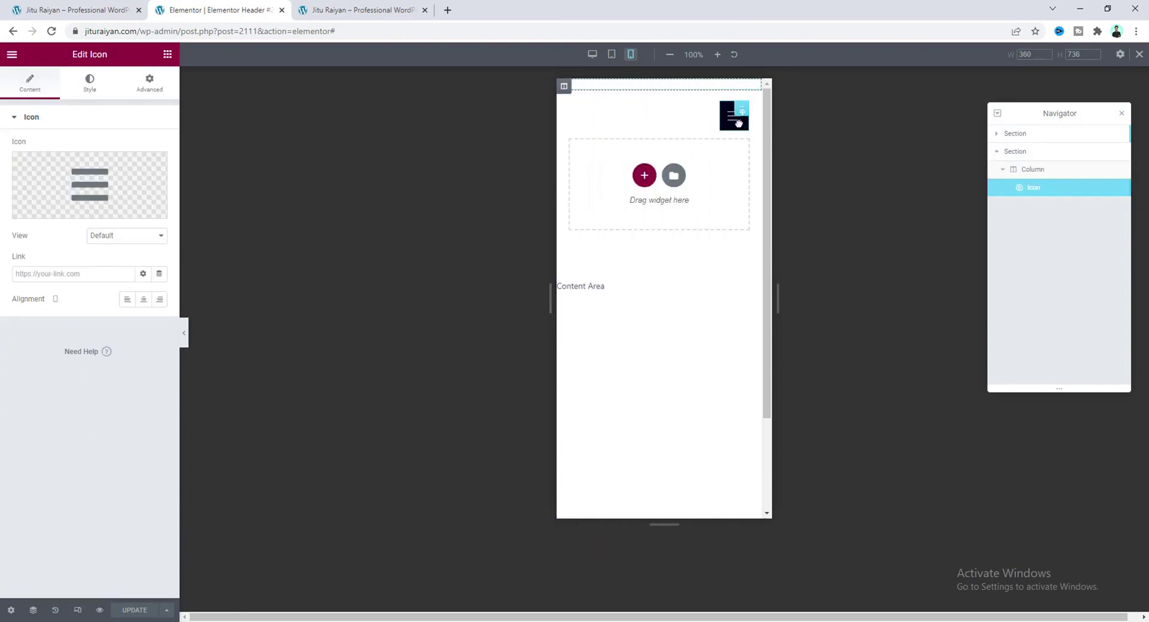
click(742, 120)
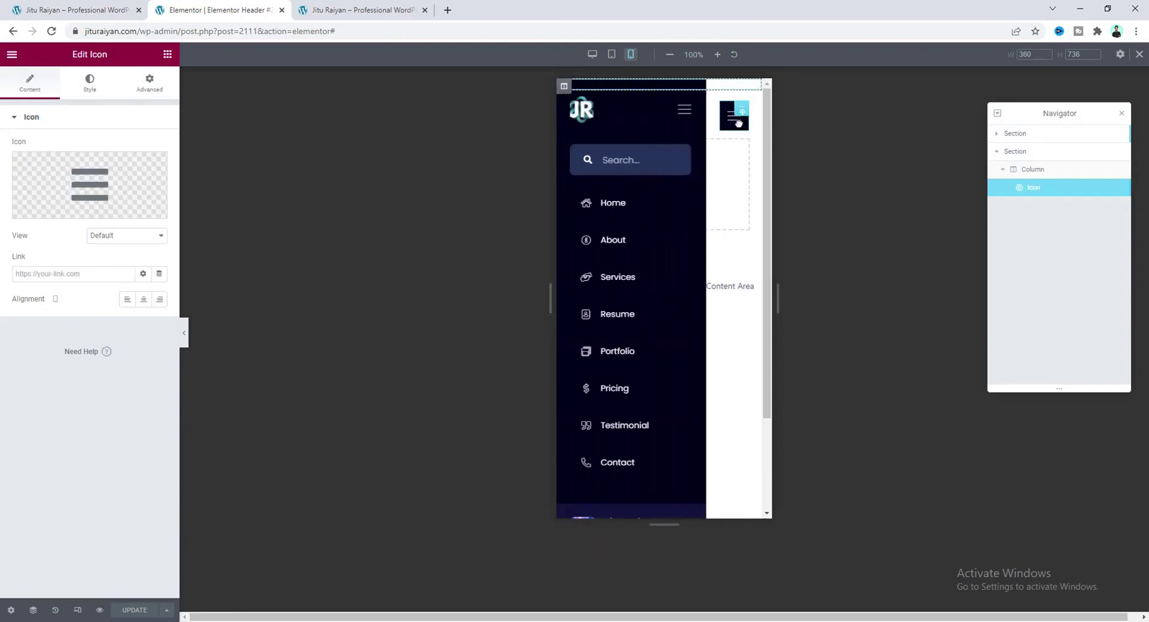
click(683, 112)
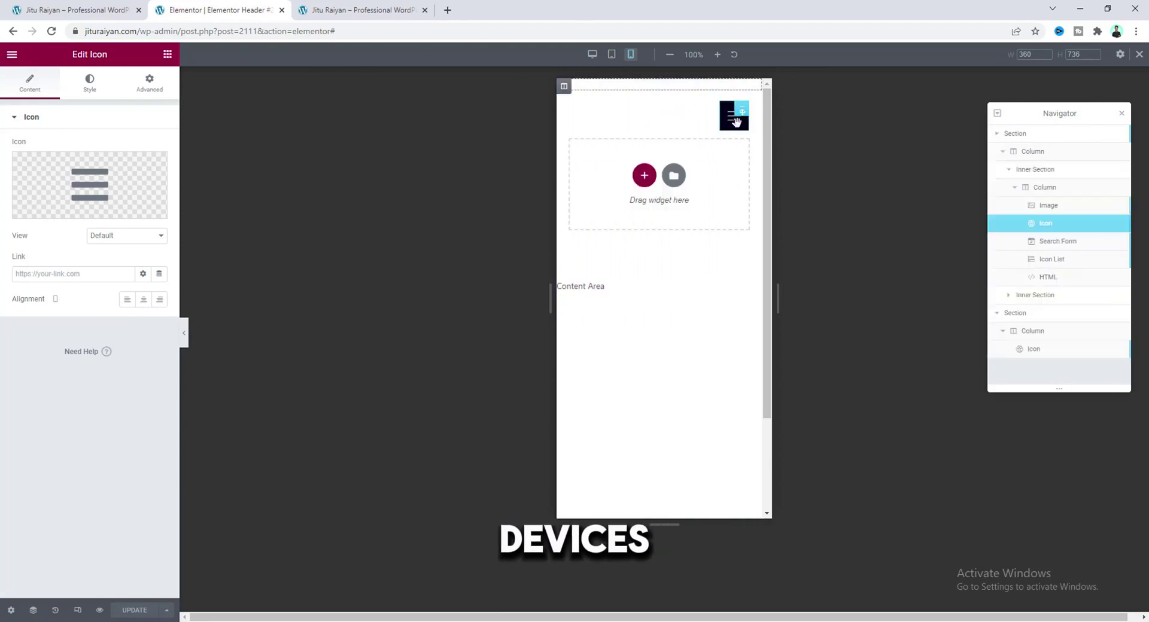
Open the sidebar in the mobile preview and hide its own toggle icon on mobile.
click(730, 120)
right_click(683, 115)
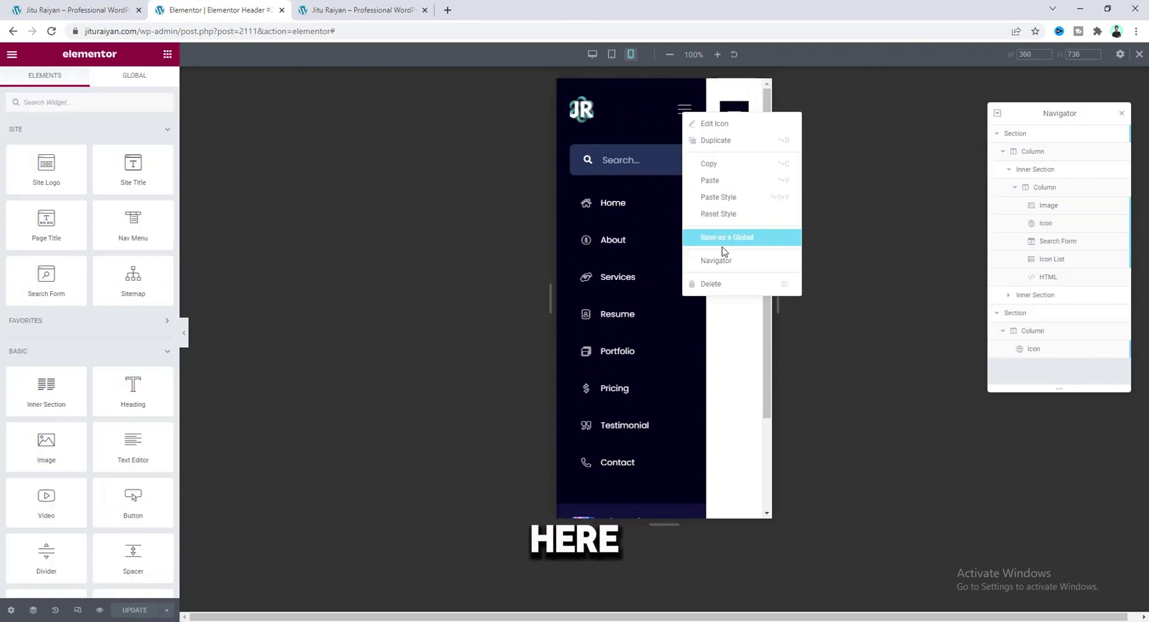
click(700, 128)
click(147, 88)
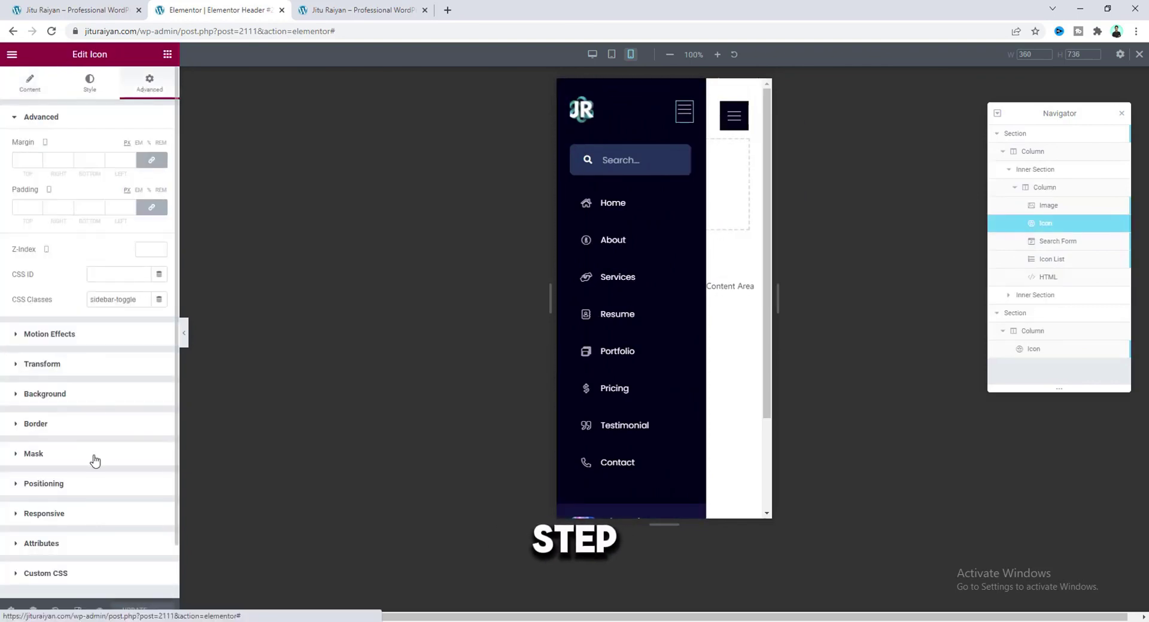
click(44, 514)
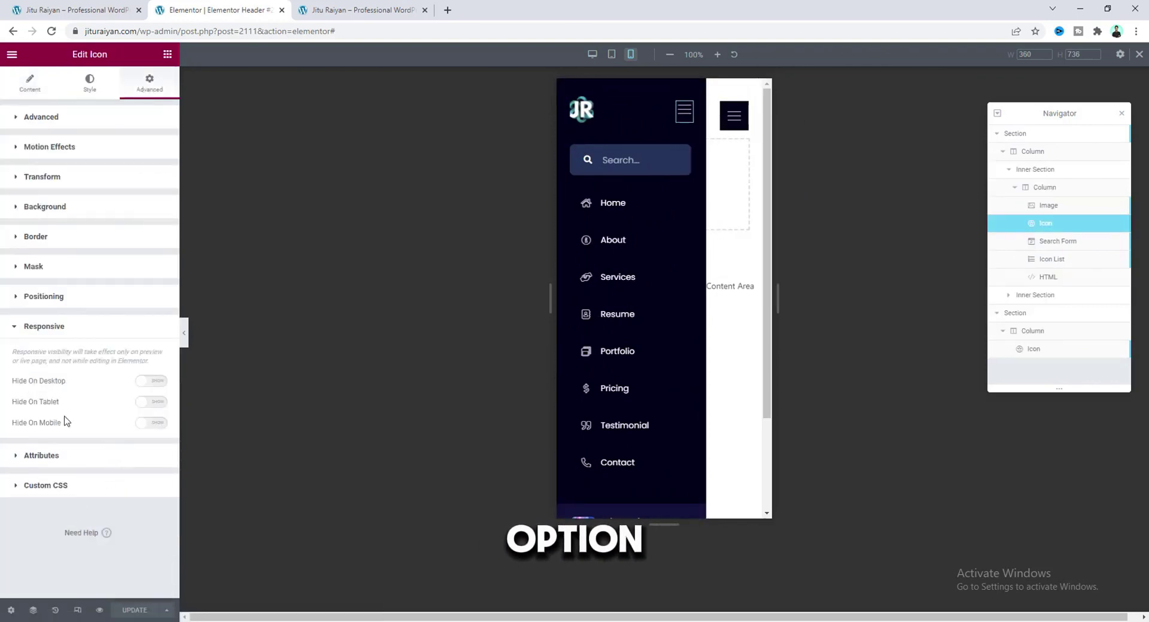
click(156, 424)
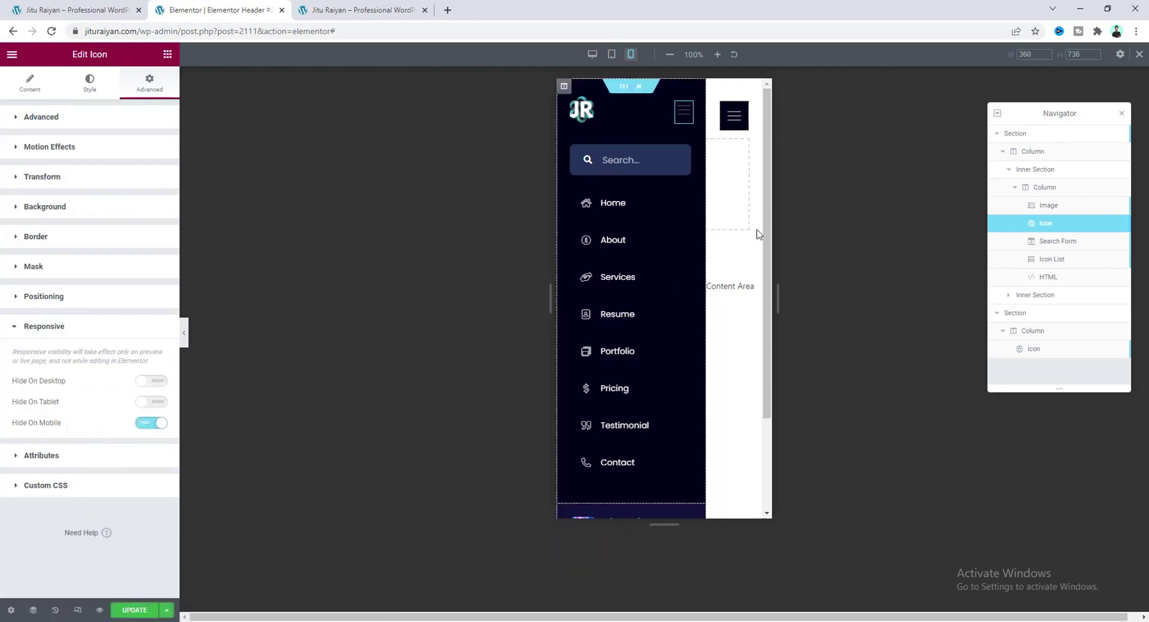
Hide the new section's toggle icon on desktop and tablet, and update the header template.
right_click(731, 117)
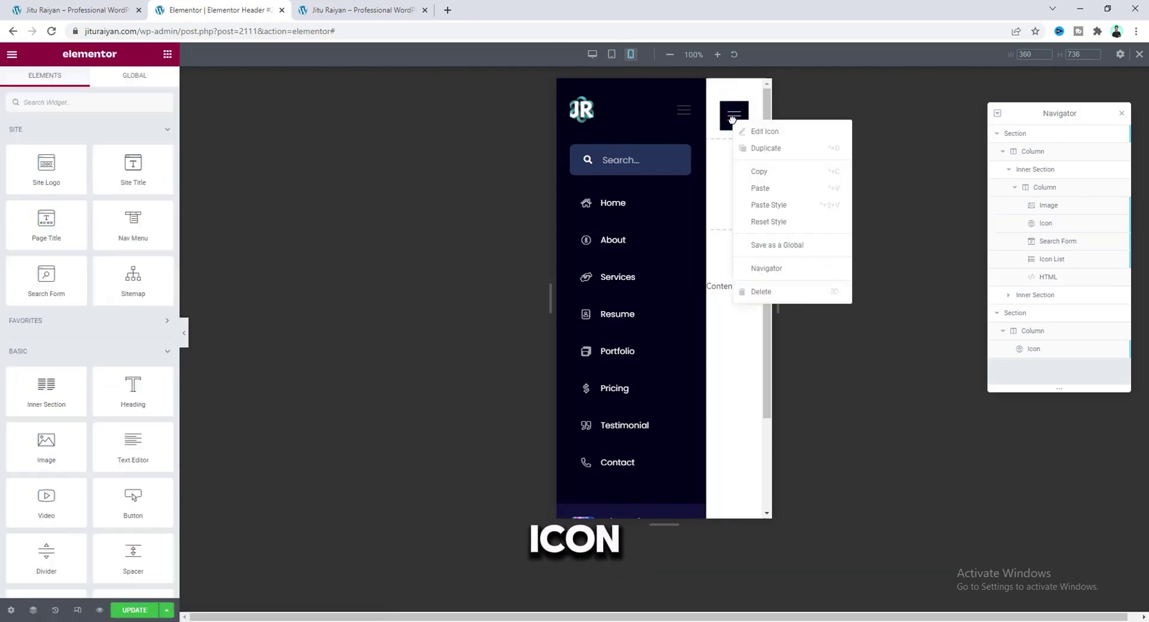
click(765, 131)
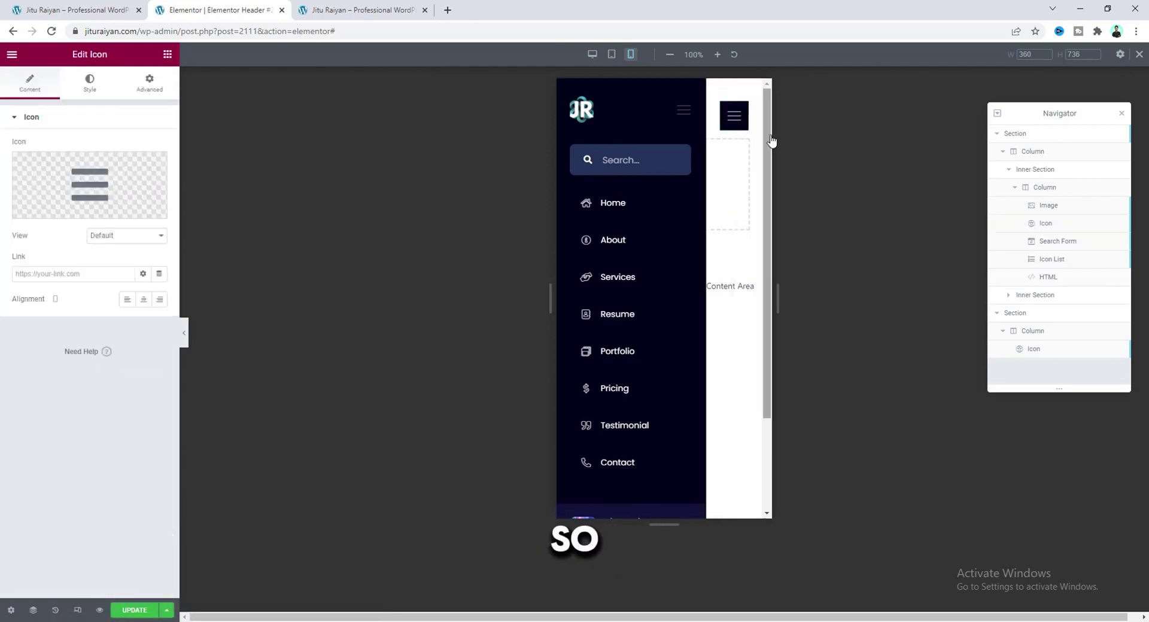
click(149, 84)
click(86, 515)
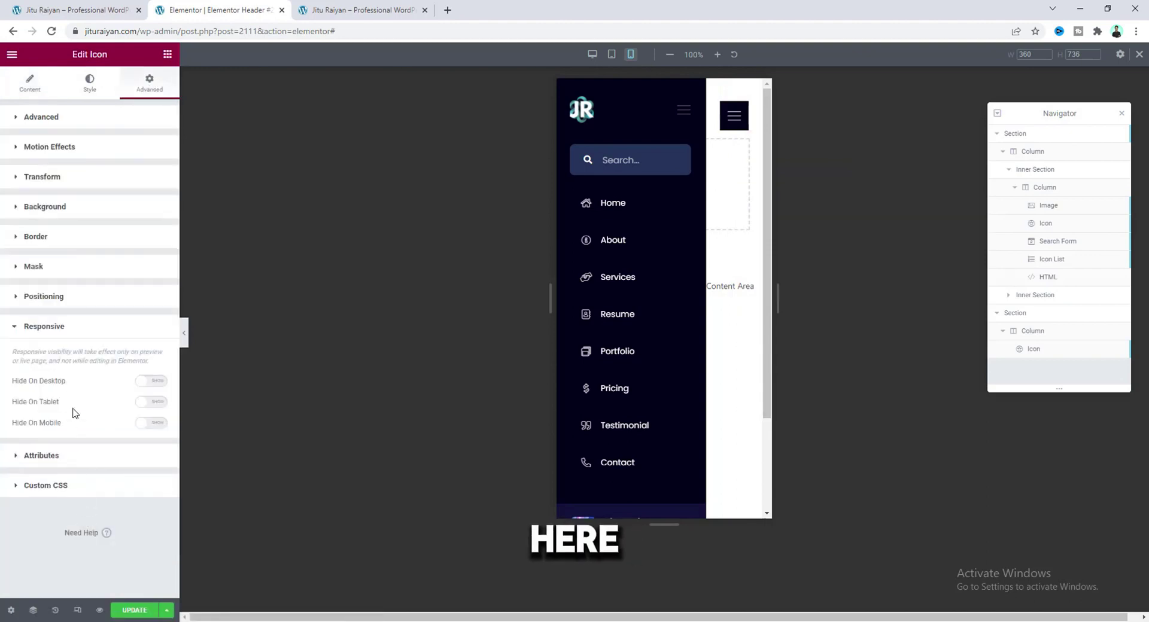
click(152, 381)
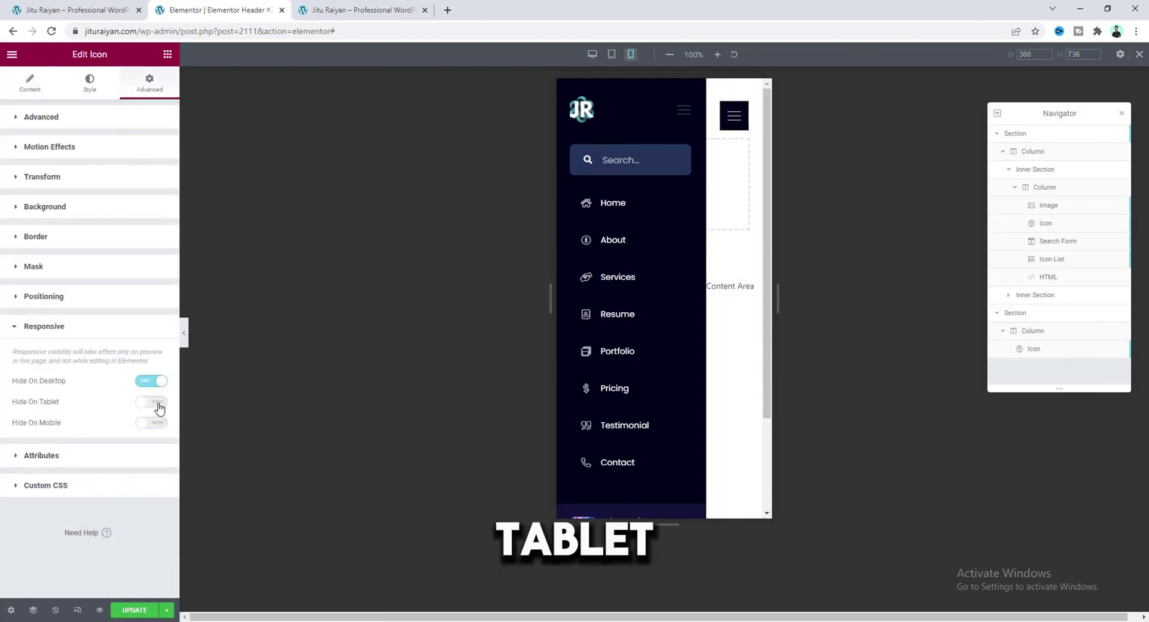
click(158, 403)
click(136, 611)
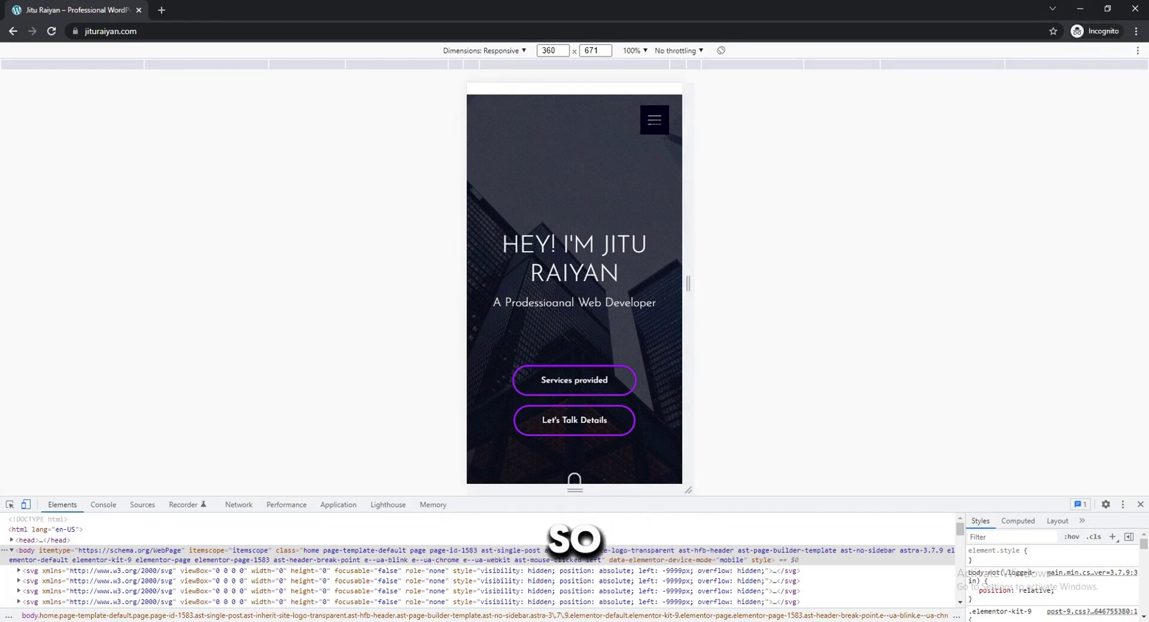
Check the sidebar toggle, menu and fixed icon on the live site at mobile width while going through the page.
click(654, 120)
scroll(541, 281, down, 1)
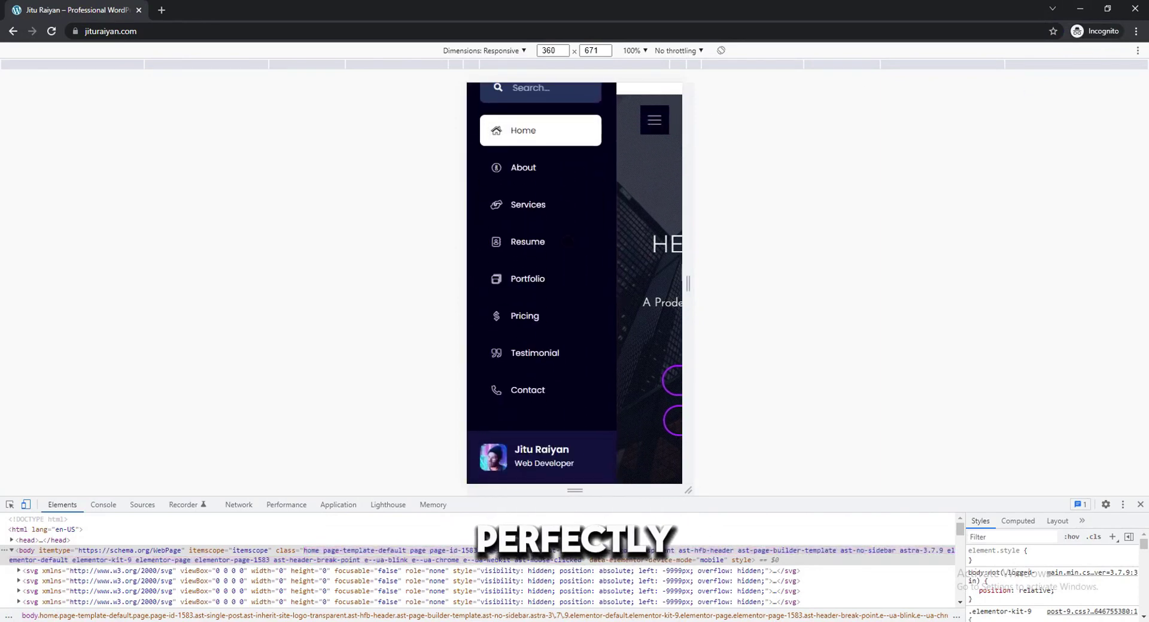
scroll(541, 281, up, 2)
scroll(652, 281, down, 5)
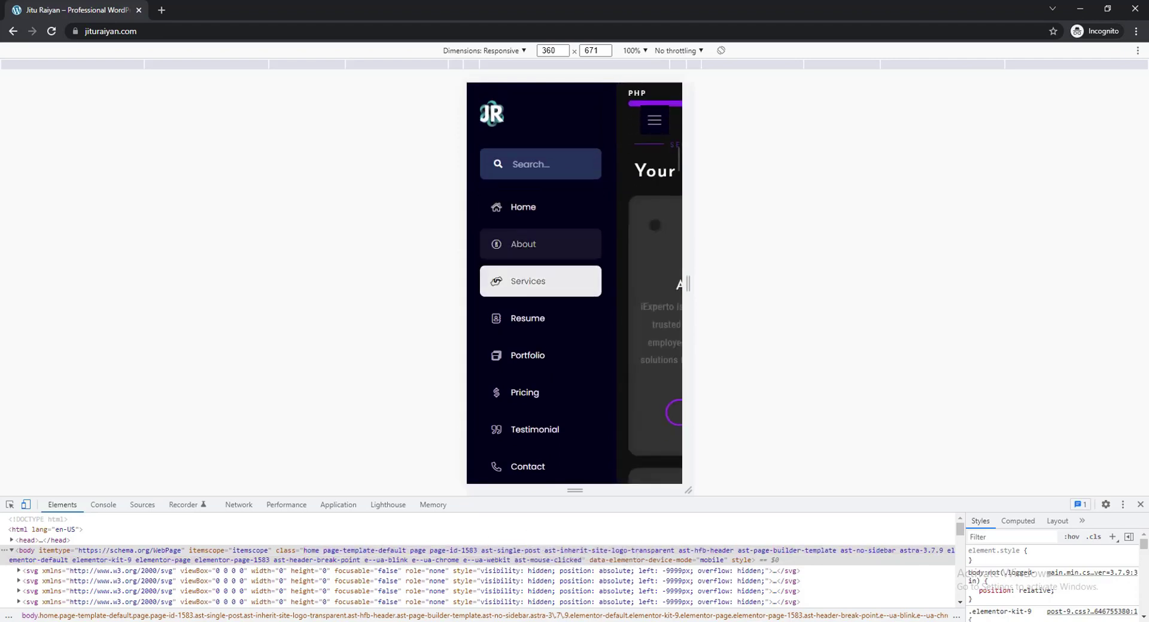
click(654, 225)
scroll(635, 252, up, 5)
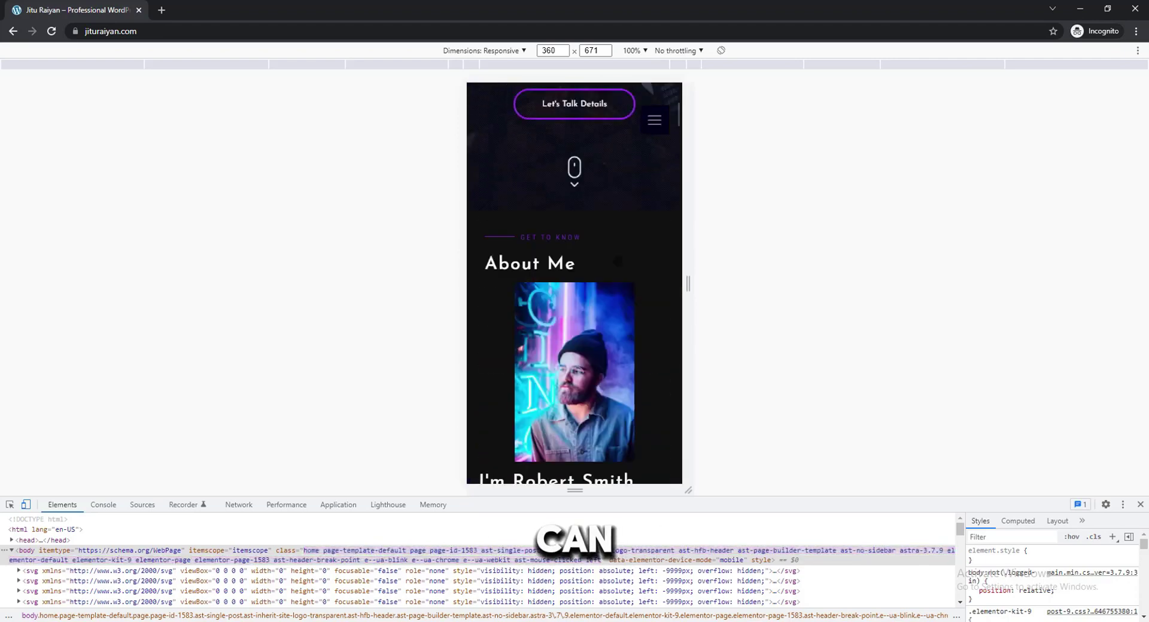
scroll(617, 262, up, 5)
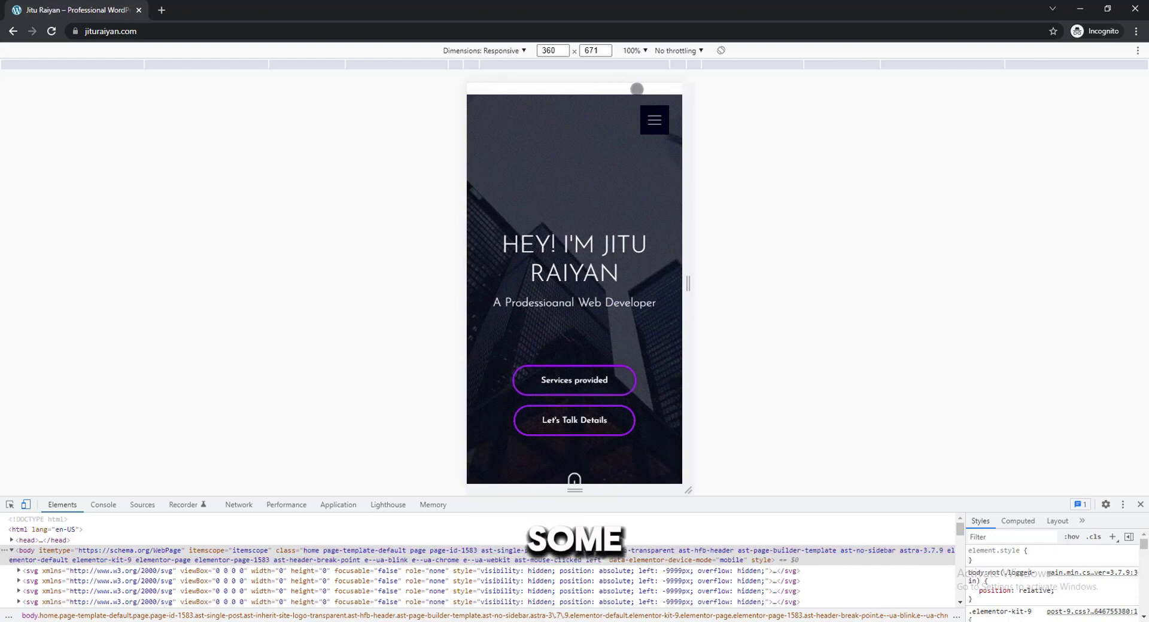
Return to the Elementor editor, give the toggle icon's section custom CSS with a selector rule of height: 0, and test the live mobile toggle.
click(1080, 8)
click(182, 8)
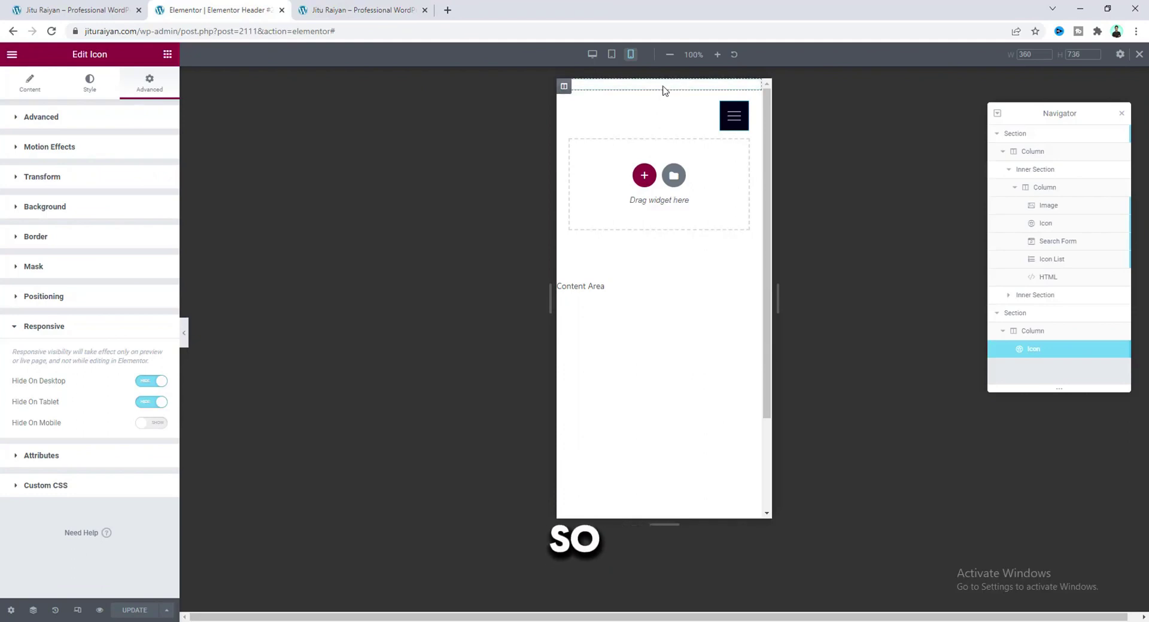
click(1040, 314)
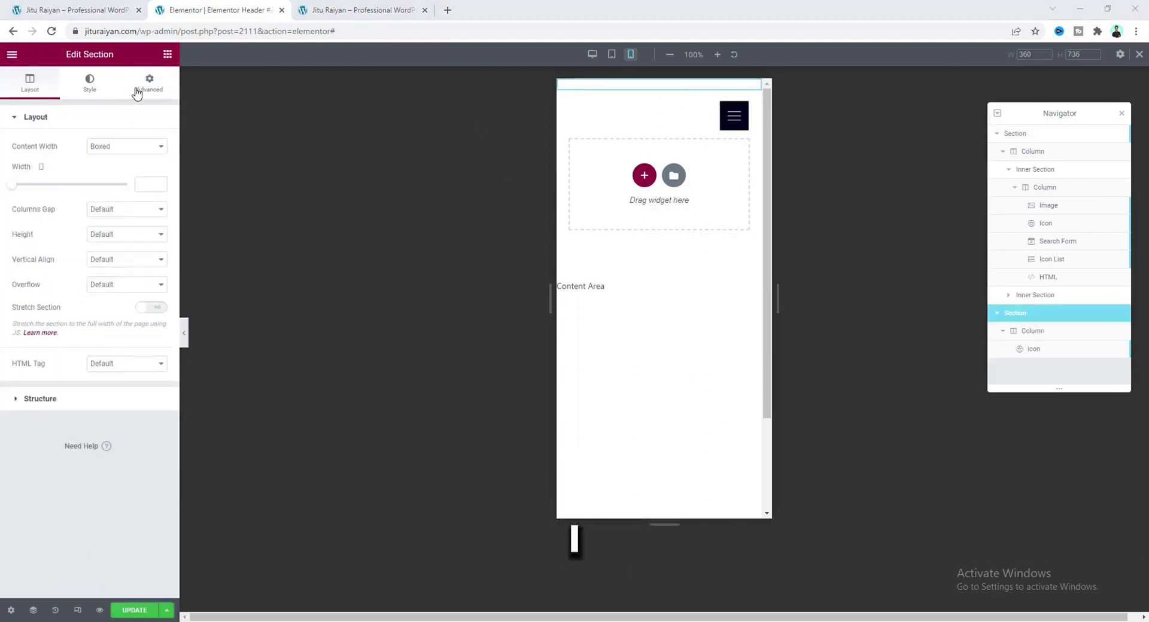
click(150, 84)
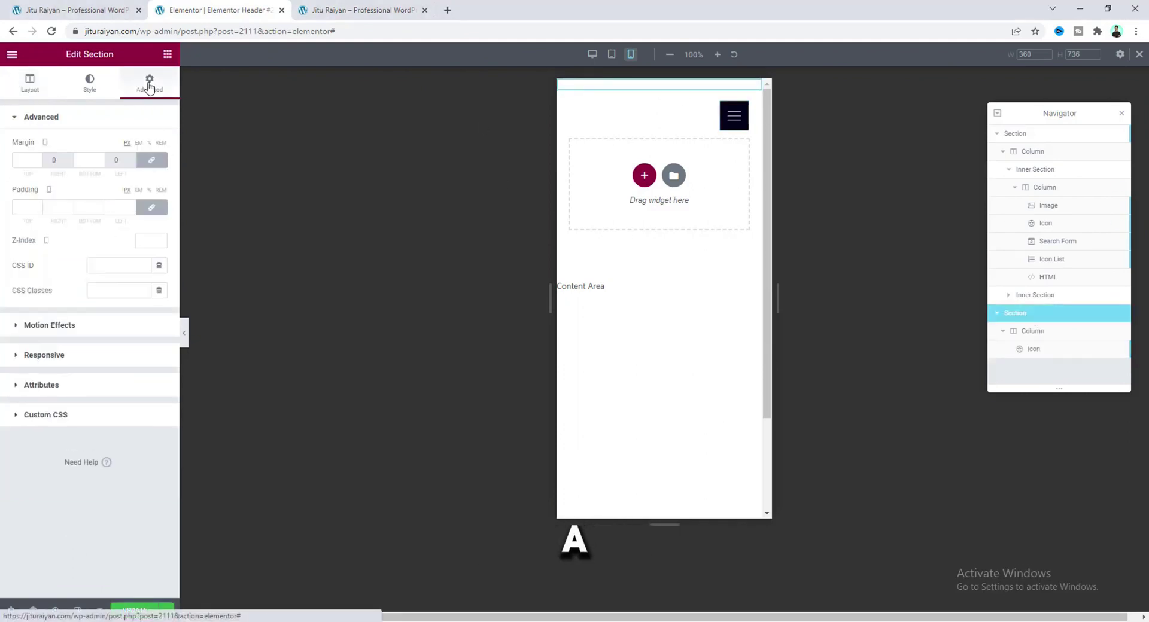
click(128, 415)
text(selector{)
key(Return)
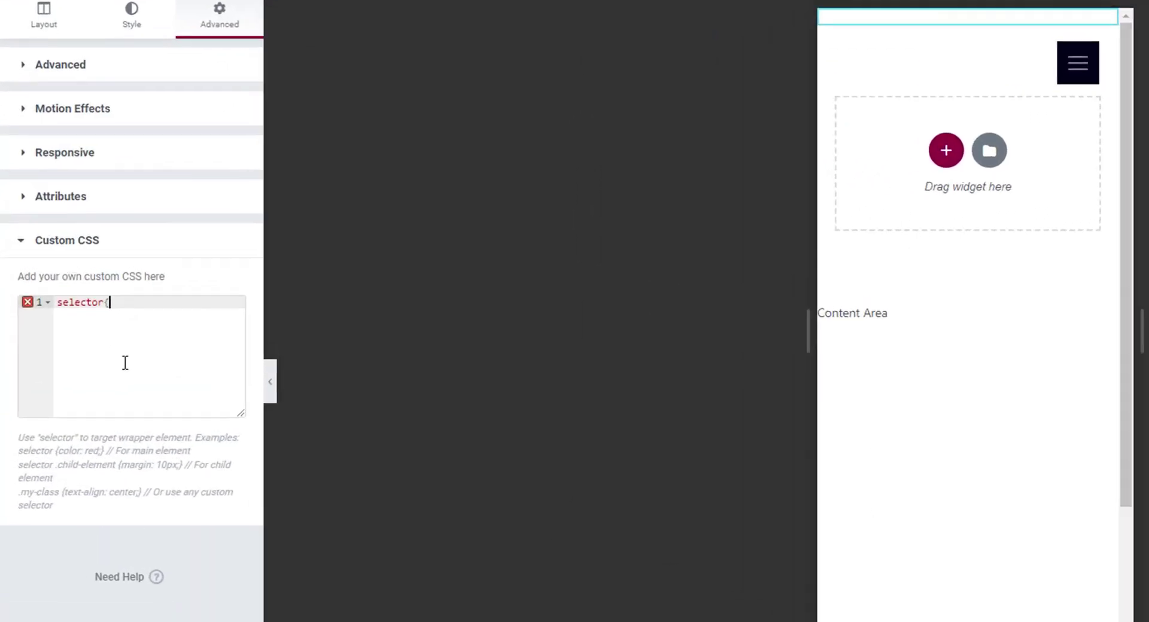
text(height: 0;)
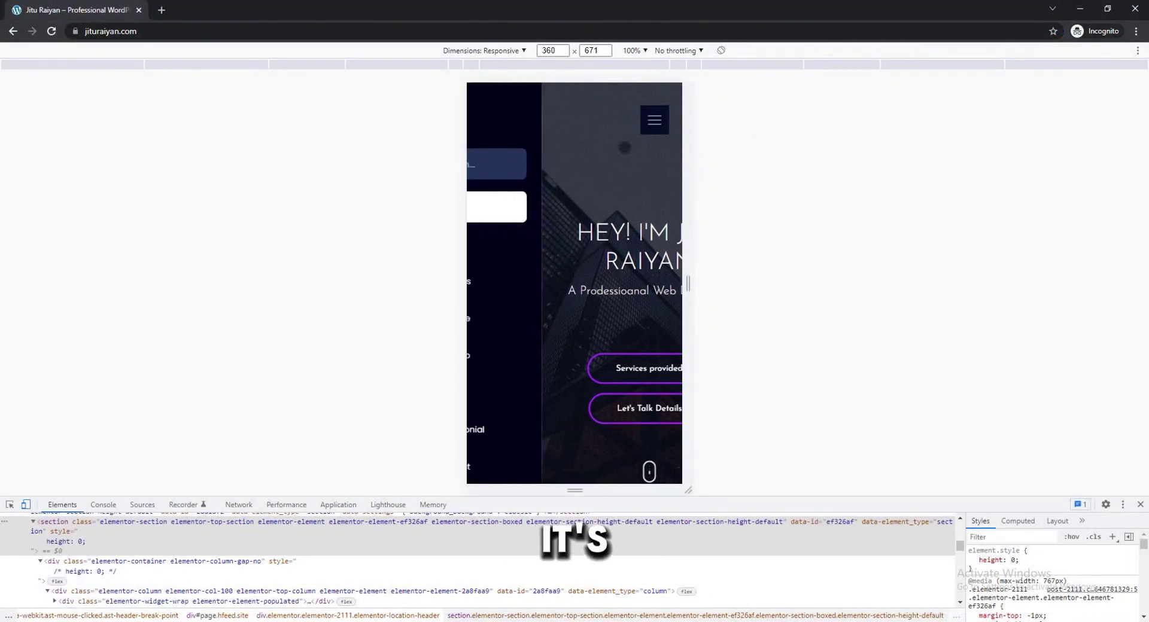
click(636, 131)
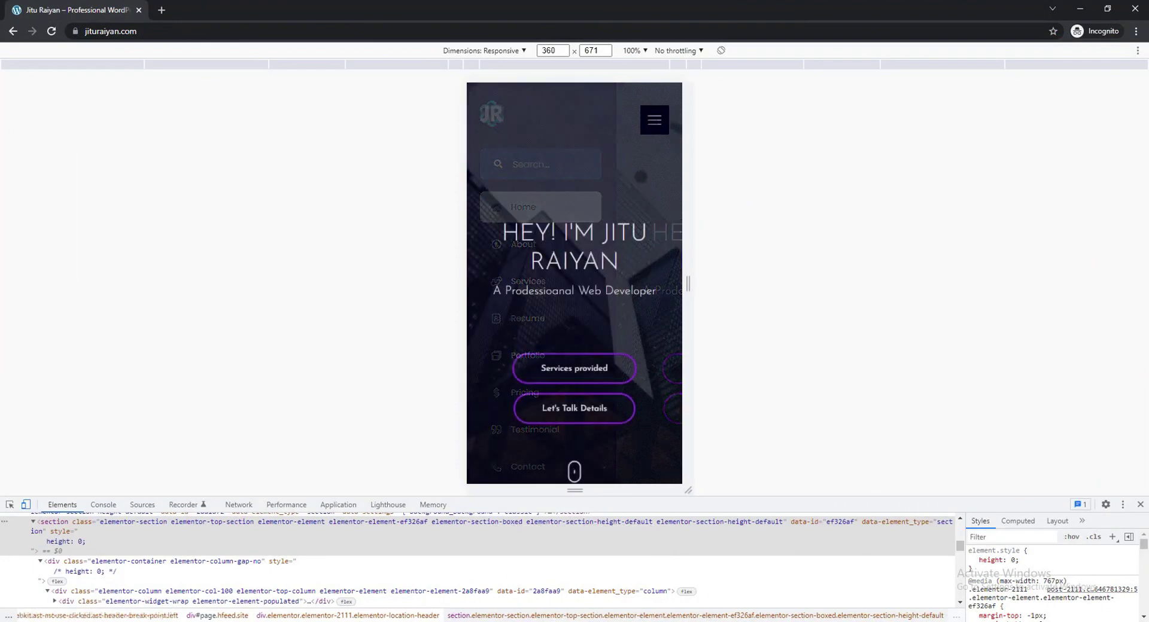